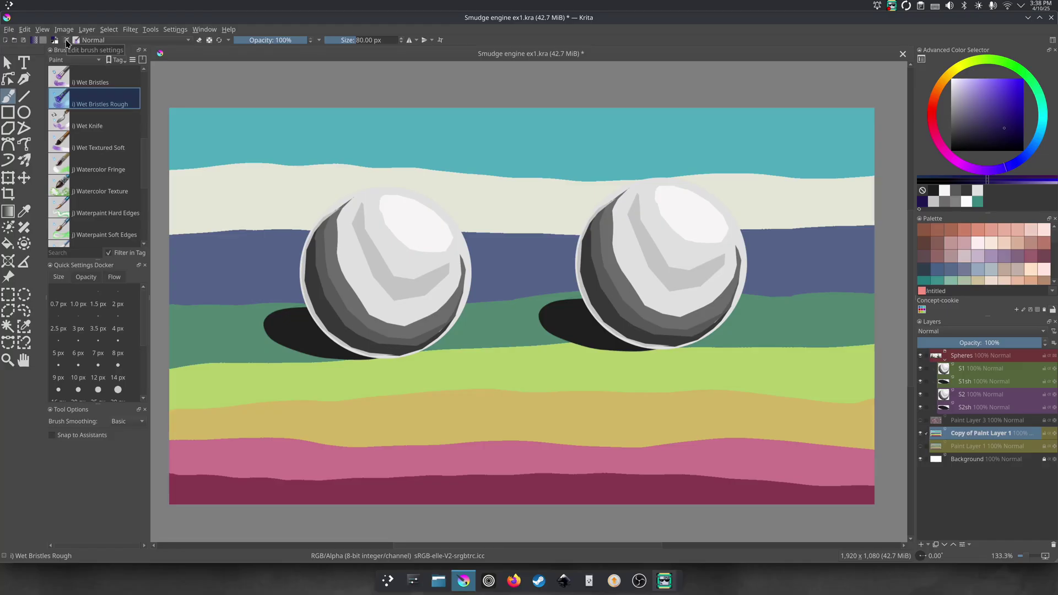
Open the Brush Editor for Wet Bristles Rough and move its window up and right
{"action": "left_click", "coordinate": [66, 41]}
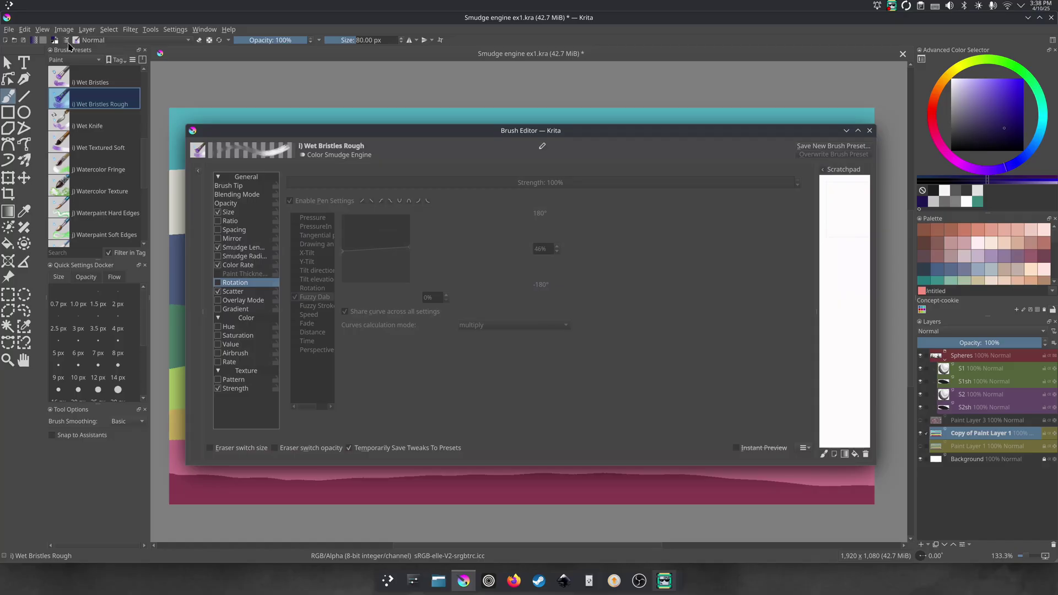
{"action": "left_click_drag", "start_coordinate": [331, 134], "coordinate": [350, 99]}
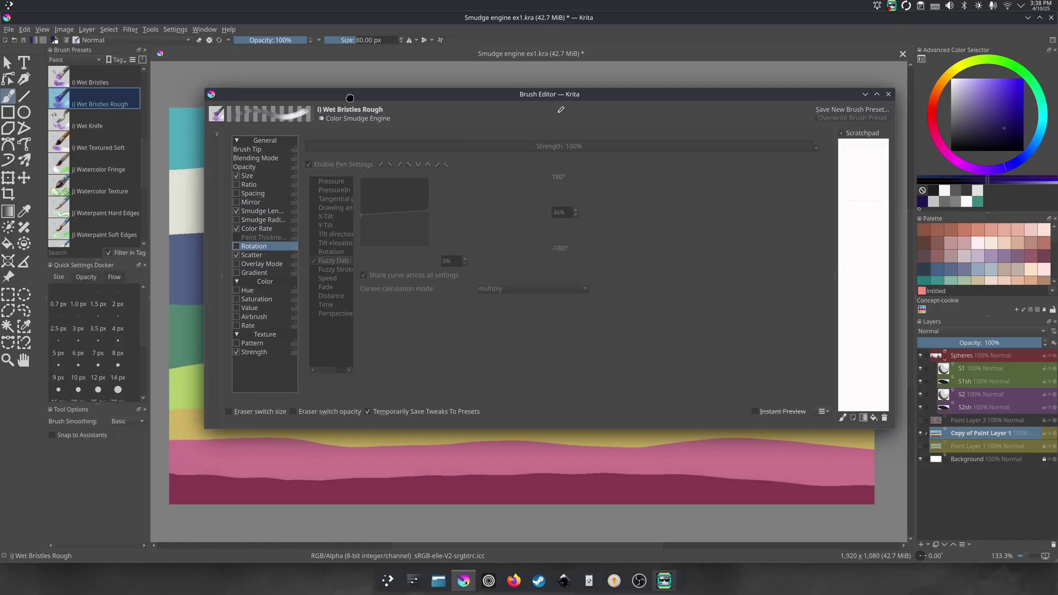
Show the Brush Editor's preset browser and filter its Engine list to Color Smudge
{"action": "left_click", "coordinate": [219, 138]}
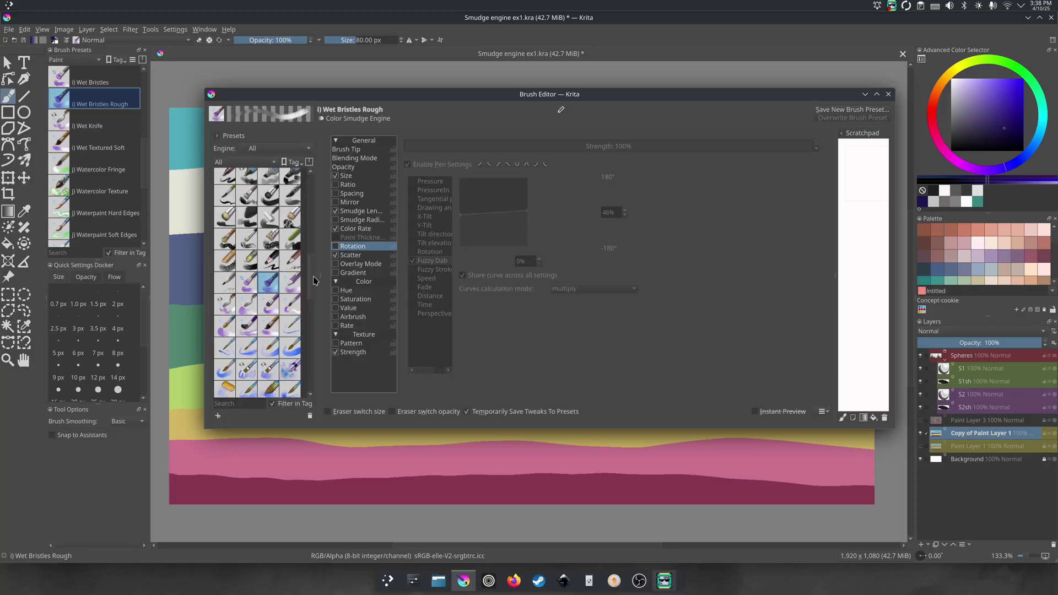
{"action": "left_click_drag", "start_coordinate": [312, 273], "coordinate": [311, 188]}
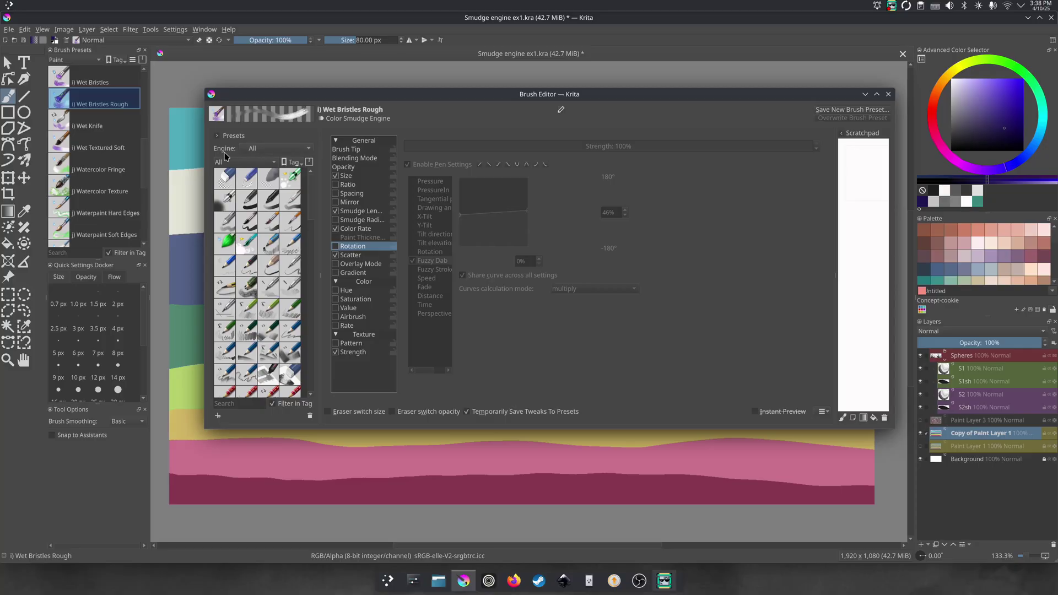
{"action": "left_click", "coordinate": [262, 151]}
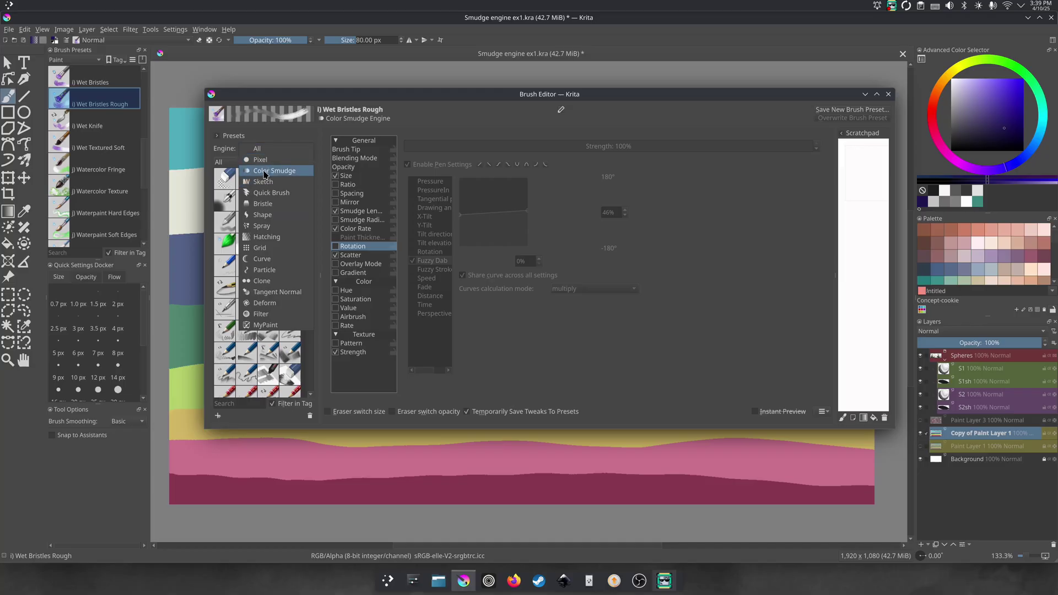
{"action": "left_click", "coordinate": [265, 173]}
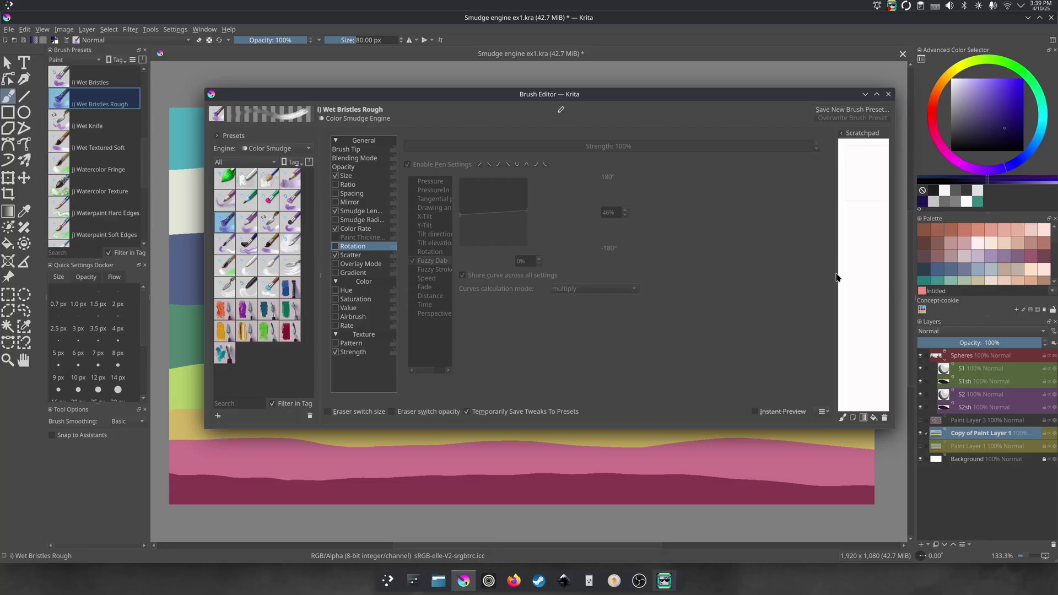
Drag the scratchpad splitter left to enlarge the Brush Editor's scratchpad
{"action": "left_click_drag", "start_coordinate": [835, 277], "coordinate": [707, 276]}
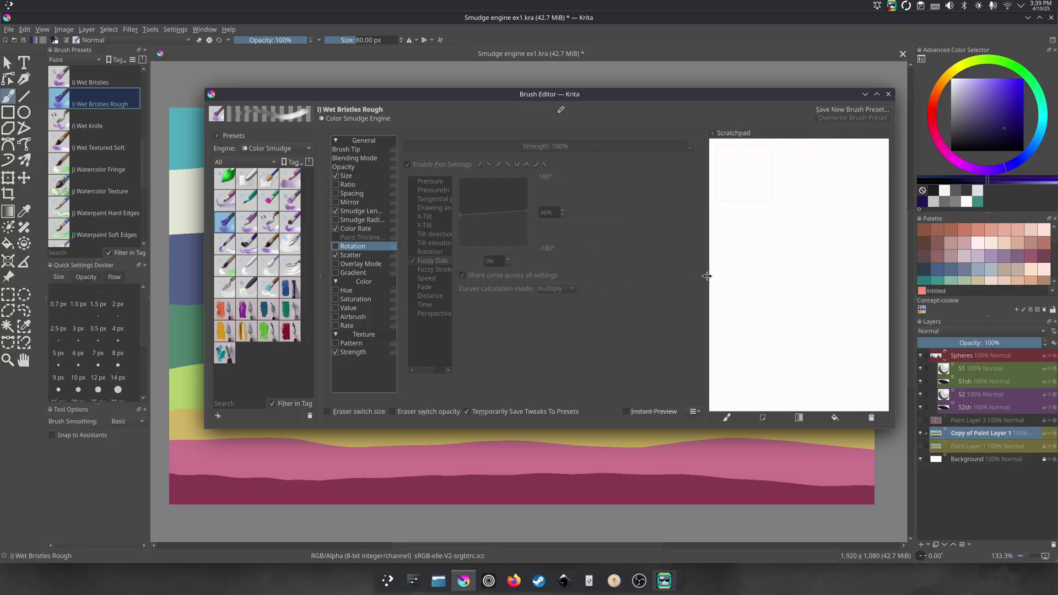
Reselect the Wet Bristles Rough preset and widen the scratchpad for testing
{"action": "left_click", "coordinate": [241, 225]}
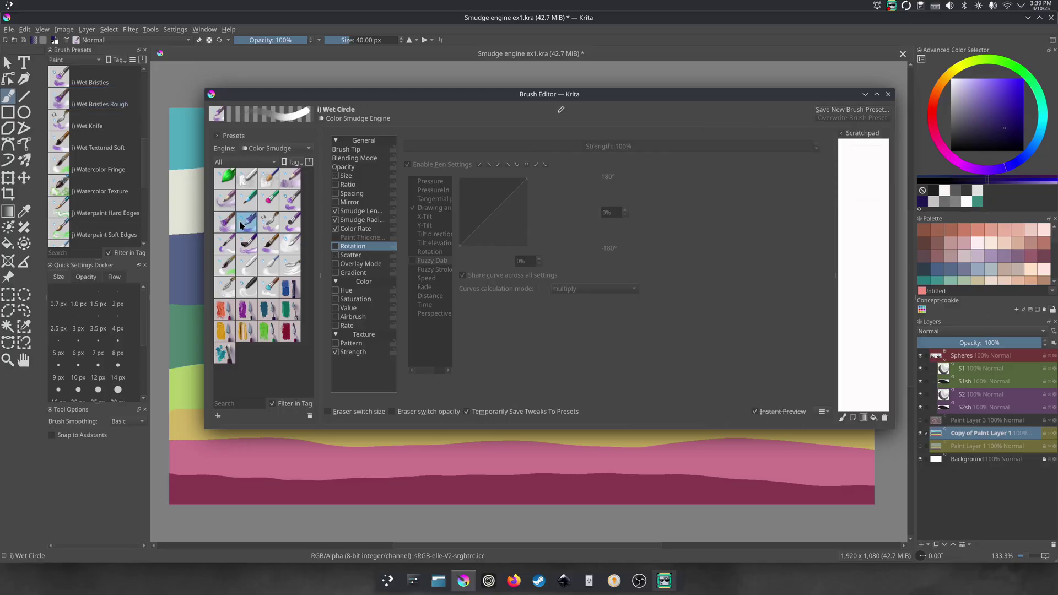
{"action": "left_click", "coordinate": [227, 225]}
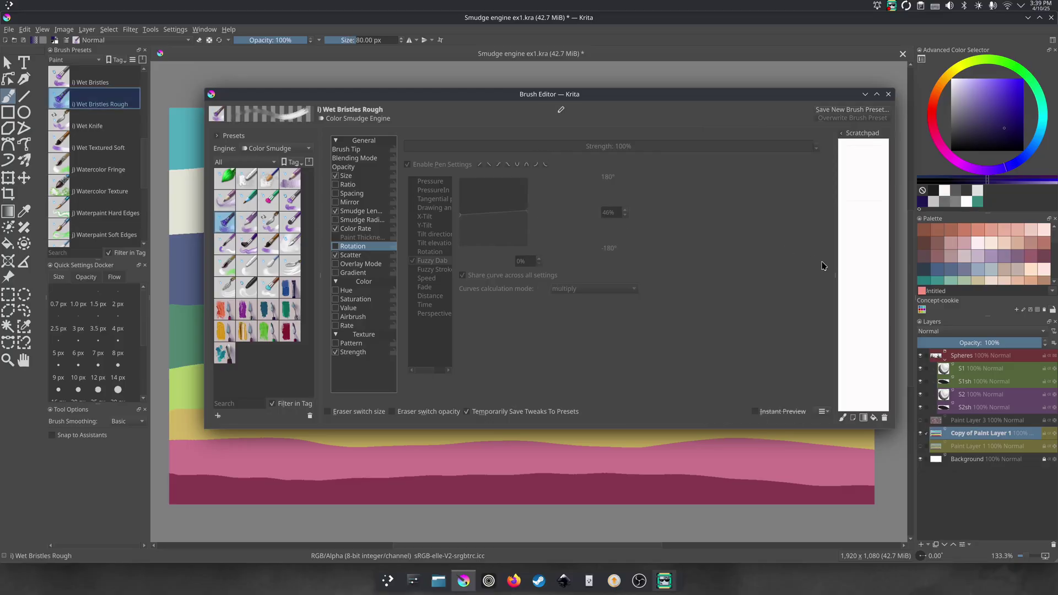
{"action": "left_click_drag", "start_coordinate": [836, 278], "coordinate": [645, 268]}
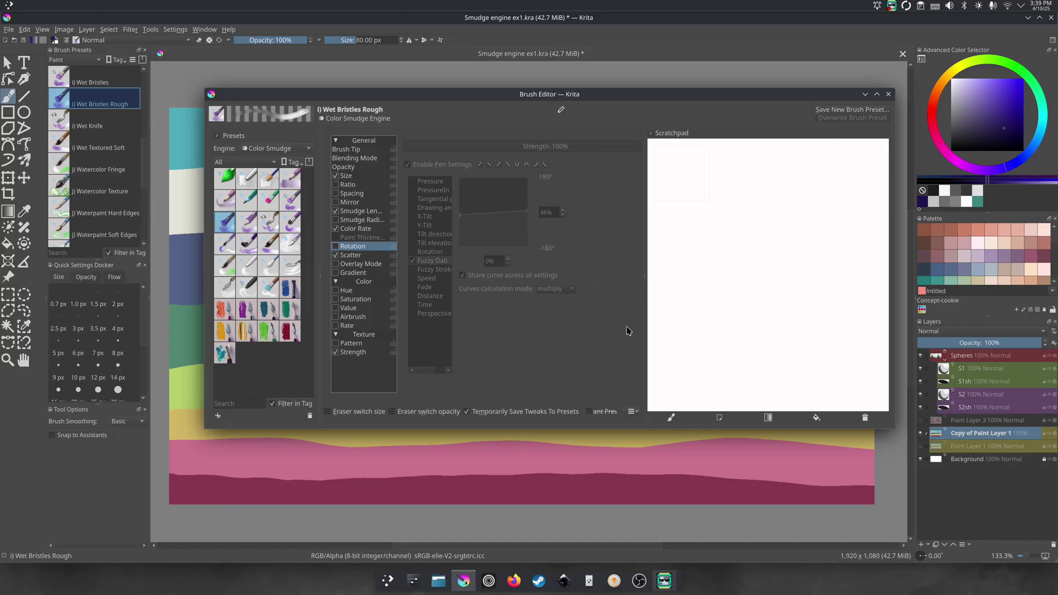
Paint purple test strokes, then green strokes over them on the scratchpad
{"action": "mouse_move", "coordinate": [685, 219]}
{"action": "left_mouse_down"}
{"action": "mouse_move", "coordinate": [709, 309]}
{"action": "mouse_move", "coordinate": [684, 209]}
{"action": "mouse_move", "coordinate": [733, 298]}
{"action": "mouse_move", "coordinate": [718, 225]}
{"action": "mouse_move", "coordinate": [739, 265]}
{"action": "mouse_move", "coordinate": [711, 166]}
{"action": "mouse_move", "coordinate": [761, 253]}
{"action": "mouse_move", "coordinate": [744, 217]}
{"action": "mouse_move", "coordinate": [772, 165]}
{"action": "mouse_move", "coordinate": [716, 259]}
{"action": "mouse_move", "coordinate": [777, 171]}
{"action": "mouse_move", "coordinate": [699, 310]}
{"action": "mouse_move", "coordinate": [670, 275]}
{"action": "mouse_move", "coordinate": [689, 334]}
{"action": "left_mouse_up"}
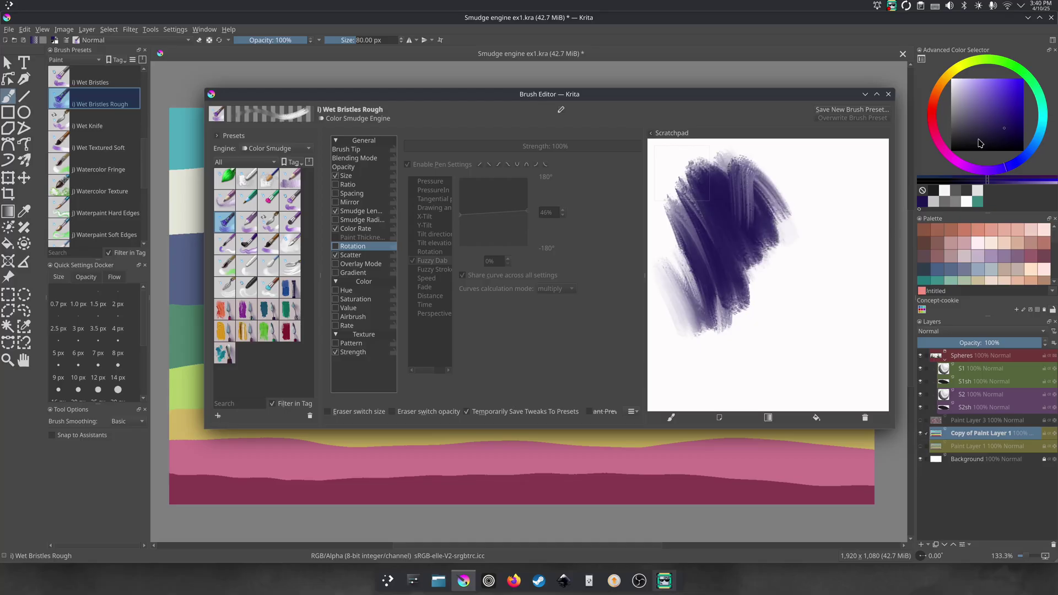
{"action": "left_click", "coordinate": [1018, 75]}
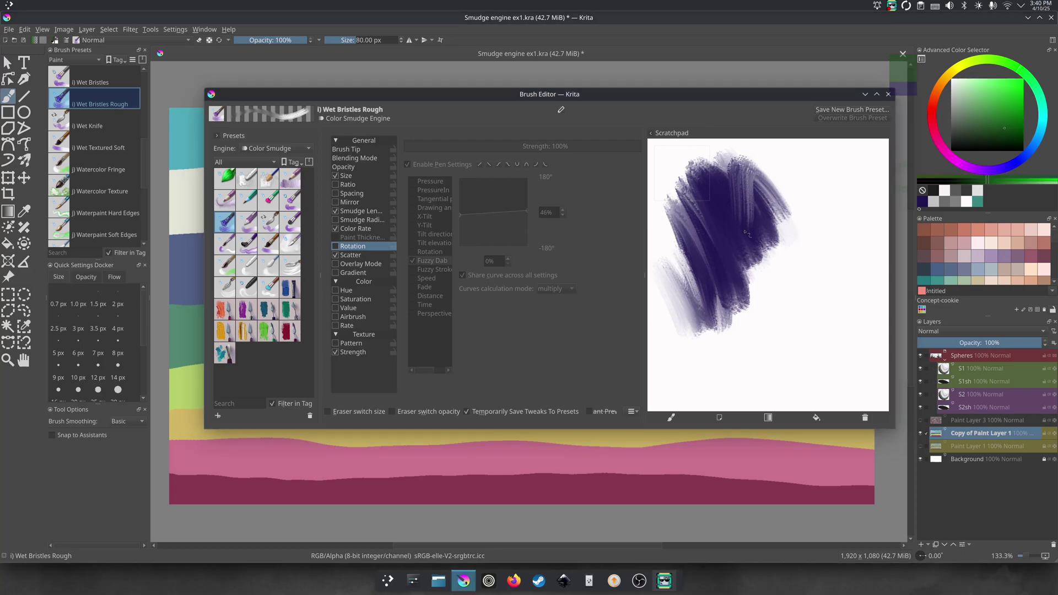
{"action": "mouse_move", "coordinate": [745, 227]}
{"action": "left_mouse_down"}
{"action": "mouse_move", "coordinate": [769, 265]}
{"action": "mouse_move", "coordinate": [816, 182]}
{"action": "mouse_move", "coordinate": [816, 223]}
{"action": "mouse_move", "coordinate": [746, 218]}
{"action": "mouse_move", "coordinate": [722, 169]}
{"action": "mouse_move", "coordinate": [769, 215]}
{"action": "mouse_move", "coordinate": [755, 157]}
{"action": "mouse_move", "coordinate": [769, 224]}
{"action": "mouse_move", "coordinate": [728, 205]}
{"action": "mouse_move", "coordinate": [742, 276]}
{"action": "mouse_move", "coordinate": [771, 295]}
{"action": "left_mouse_up"}
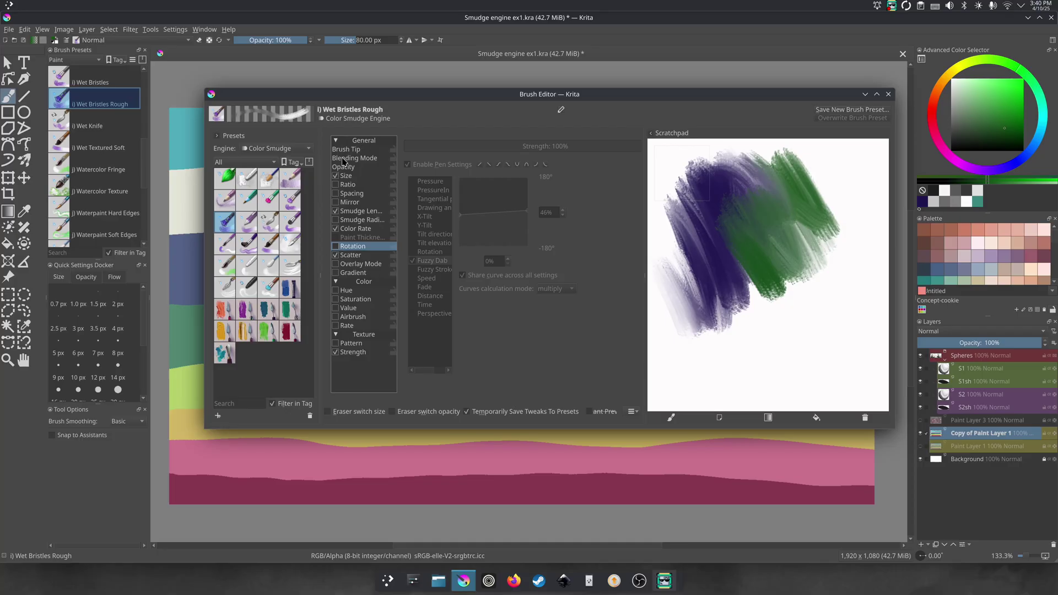
Disable Color Rate and smear the purple scratchpad paint with two test strokes
{"action": "left_click", "coordinate": [335, 231]}
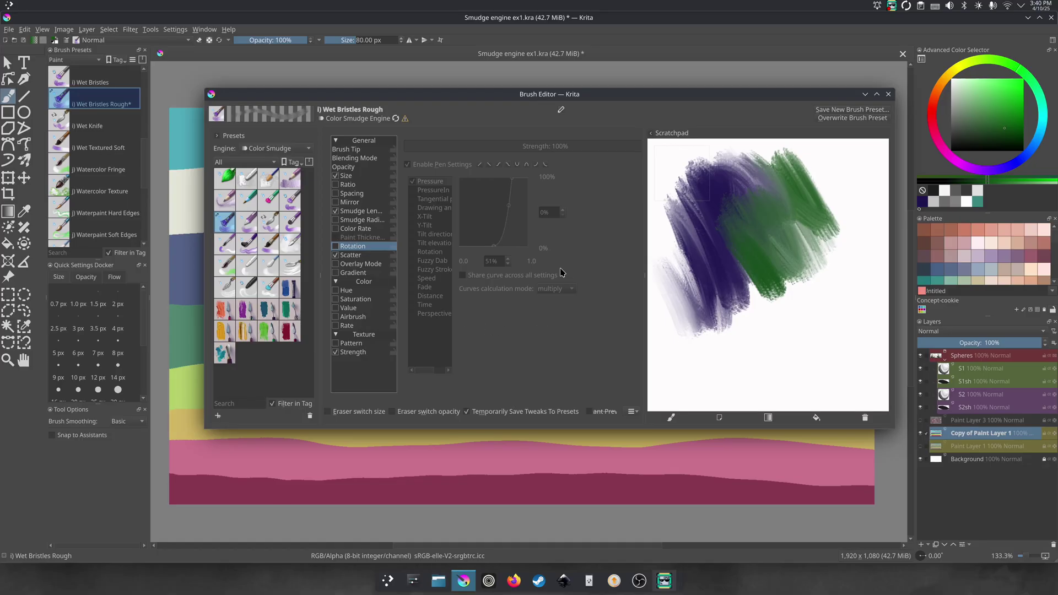
{"action": "mouse_move", "coordinate": [688, 341]}
{"action": "left_mouse_down"}
{"action": "mouse_move", "coordinate": [704, 359]}
{"action": "mouse_move", "coordinate": [711, 331]}
{"action": "mouse_move", "coordinate": [729, 348]}
{"action": "mouse_move", "coordinate": [766, 265]}
{"action": "mouse_move", "coordinate": [772, 331]}
{"action": "mouse_move", "coordinate": [777, 309]}
{"action": "mouse_move", "coordinate": [750, 298]}
{"action": "mouse_move", "coordinate": [722, 358]}
{"action": "mouse_move", "coordinate": [712, 275]}
{"action": "mouse_move", "coordinate": [688, 313]}
{"action": "mouse_move", "coordinate": [722, 381]}
{"action": "mouse_move", "coordinate": [764, 358]}
{"action": "mouse_move", "coordinate": [783, 313]}
{"action": "mouse_move", "coordinate": [734, 215]}
{"action": "mouse_move", "coordinate": [799, 333]}
{"action": "left_mouse_up"}
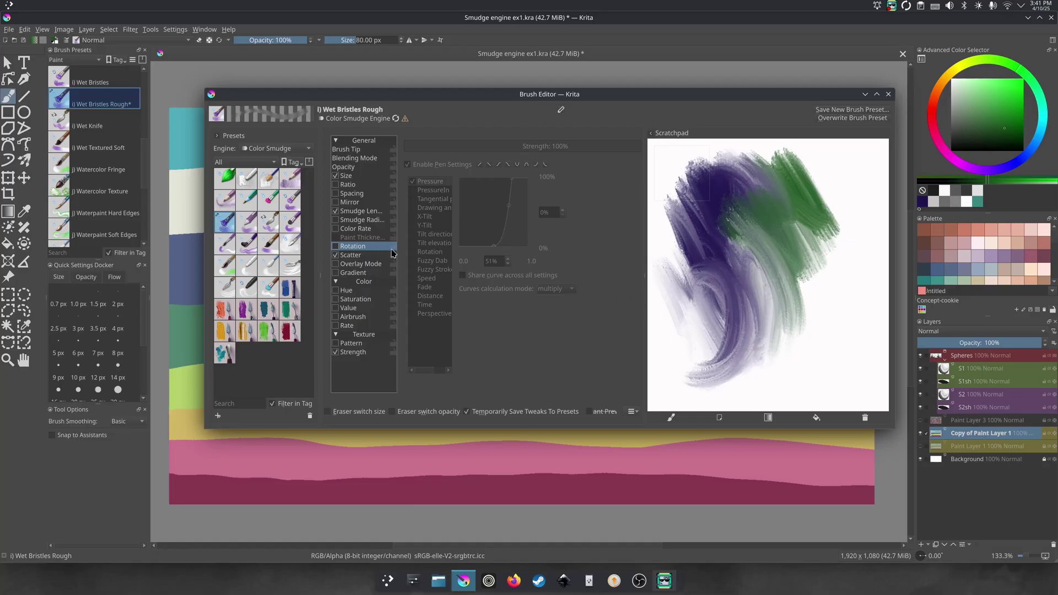
{"action": "mouse_move", "coordinate": [718, 293]}
{"action": "left_mouse_down"}
{"action": "mouse_move", "coordinate": [697, 317]}
{"action": "mouse_move", "coordinate": [728, 353]}
{"action": "mouse_move", "coordinate": [750, 320]}
{"action": "mouse_move", "coordinate": [768, 338]}
{"action": "mouse_move", "coordinate": [756, 300]}
{"action": "left_mouse_up"}
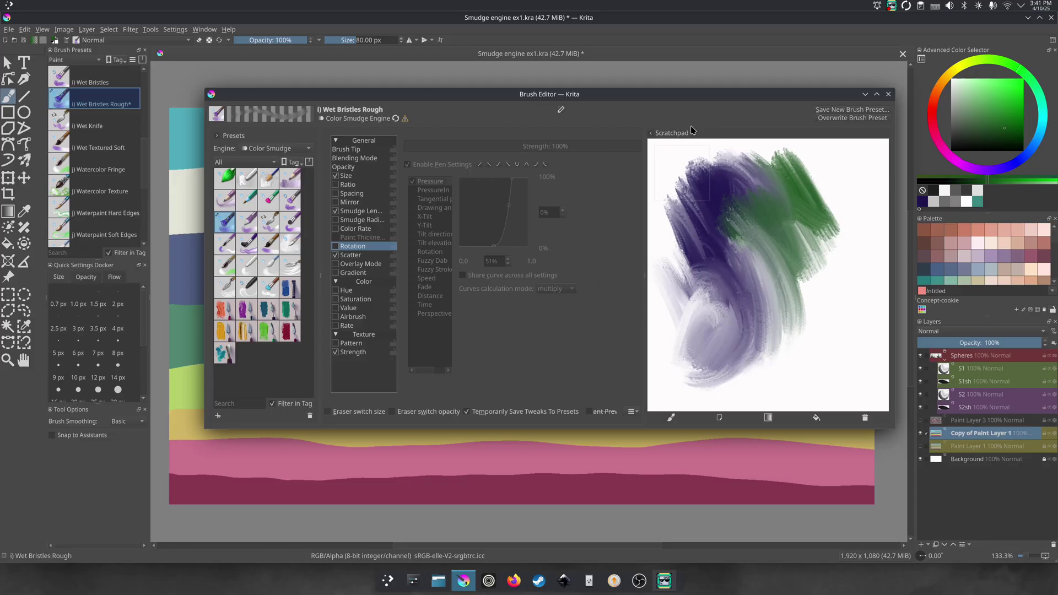
Start a new brush preset, replacing 'Copy' with 'Blender' in its name
{"action": "left_click", "coordinate": [840, 110]}
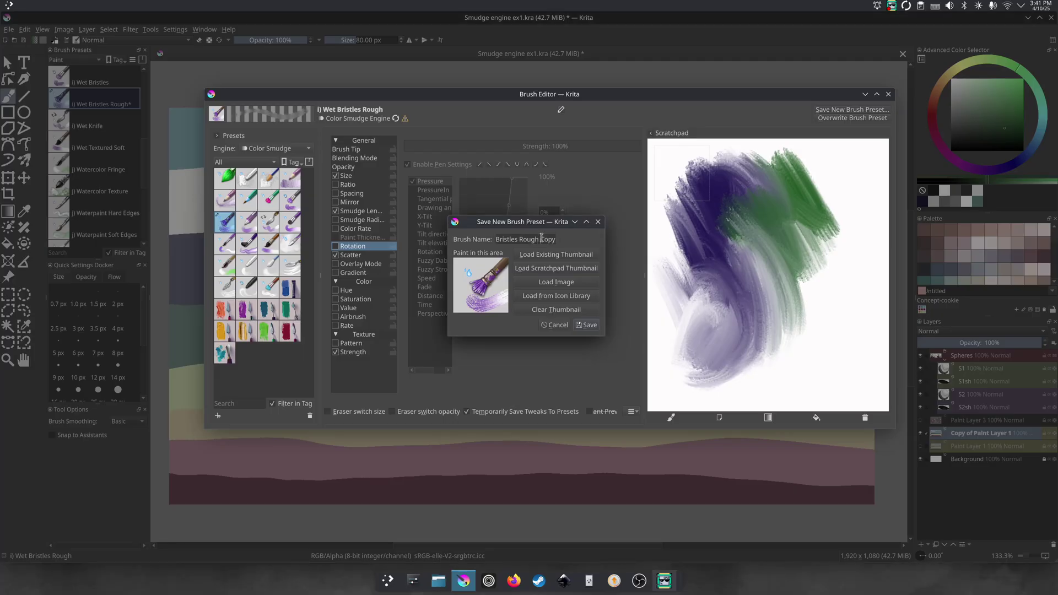
{"action": "left_click_drag", "start_coordinate": [542, 237], "coordinate": [553, 235]}
{"action": "type", "text": "Blender"}
{"action": "left_click_drag", "start_coordinate": [503, 240], "coordinate": [466, 239]}
{"action": "left_click_drag", "start_coordinate": [538, 240], "coordinate": [566, 241]}
Give the preset a hue-shifted cyan brush icon with water-drop emblem, then save it
{"action": "left_click", "coordinate": [527, 298]}
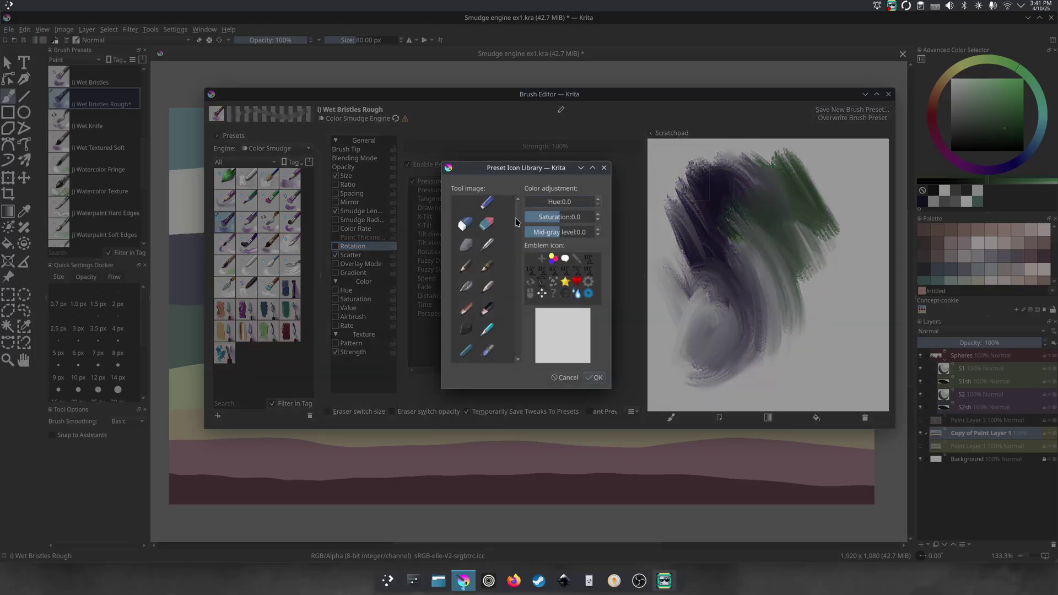
{"action": "left_click_drag", "start_coordinate": [518, 226], "coordinate": [512, 310]}
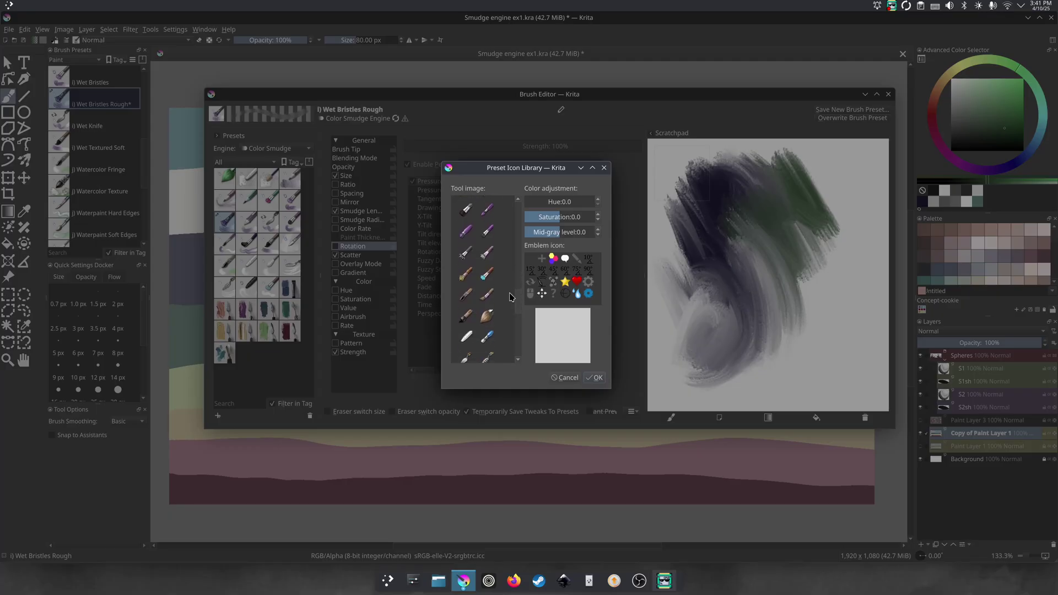
{"action": "left_click", "coordinate": [488, 277]}
{"action": "left_click", "coordinate": [578, 294]}
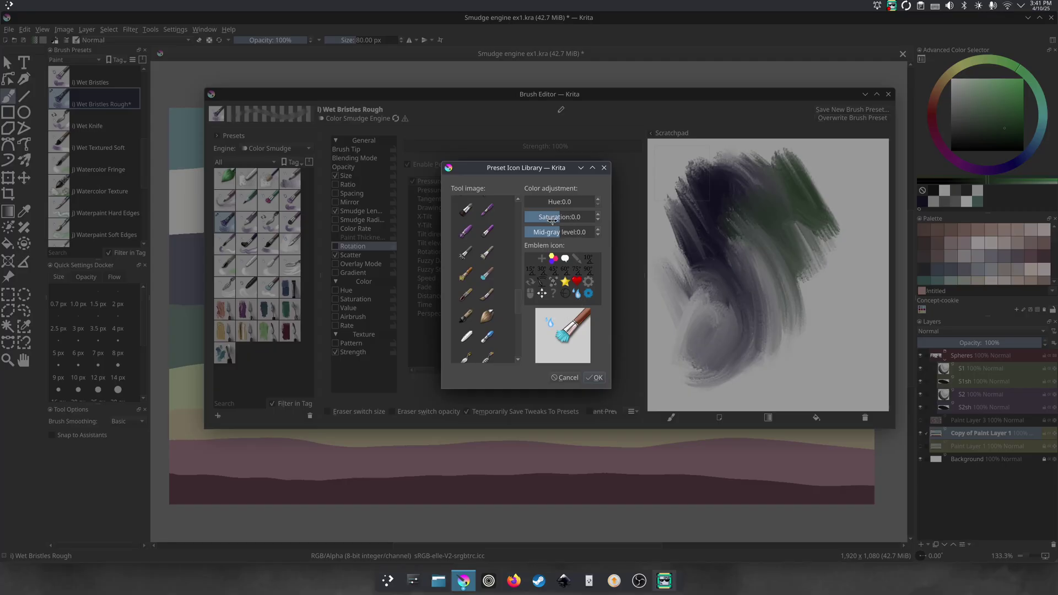
{"action": "mouse_move", "coordinate": [561, 202]}
{"action": "left_mouse_down"}
{"action": "mouse_move", "coordinate": [552, 202]}
{"action": "mouse_move", "coordinate": [576, 201]}
{"action": "left_mouse_up"}
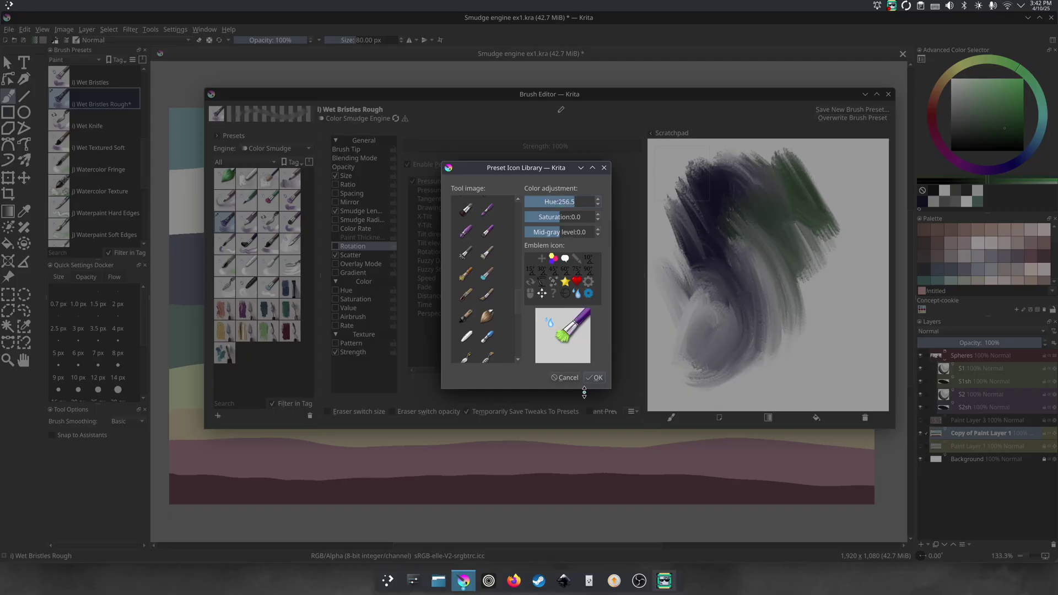
{"action": "left_click", "coordinate": [598, 379]}
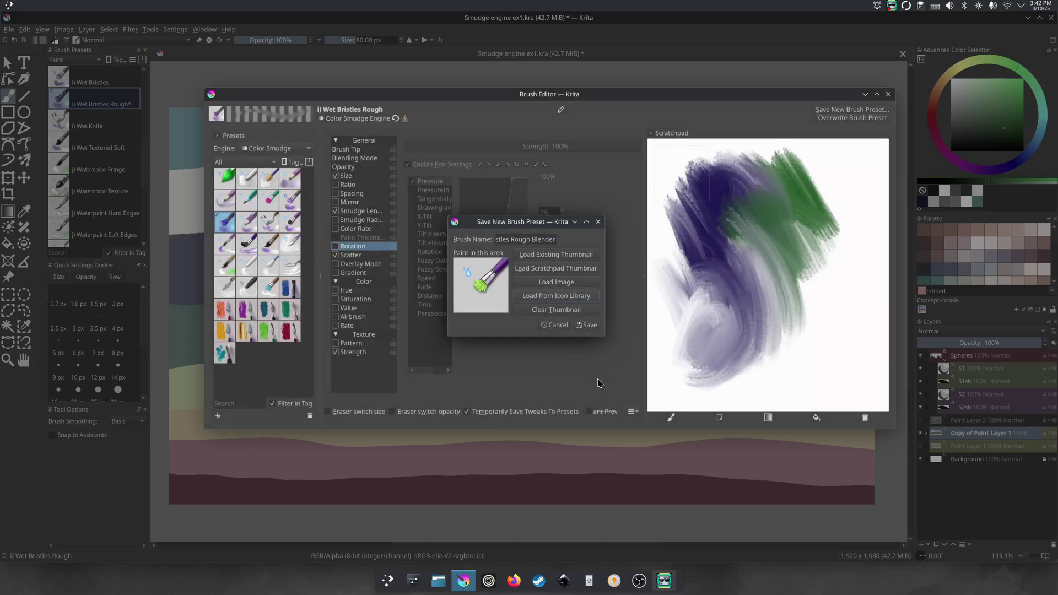
{"action": "left_click", "coordinate": [588, 325]}
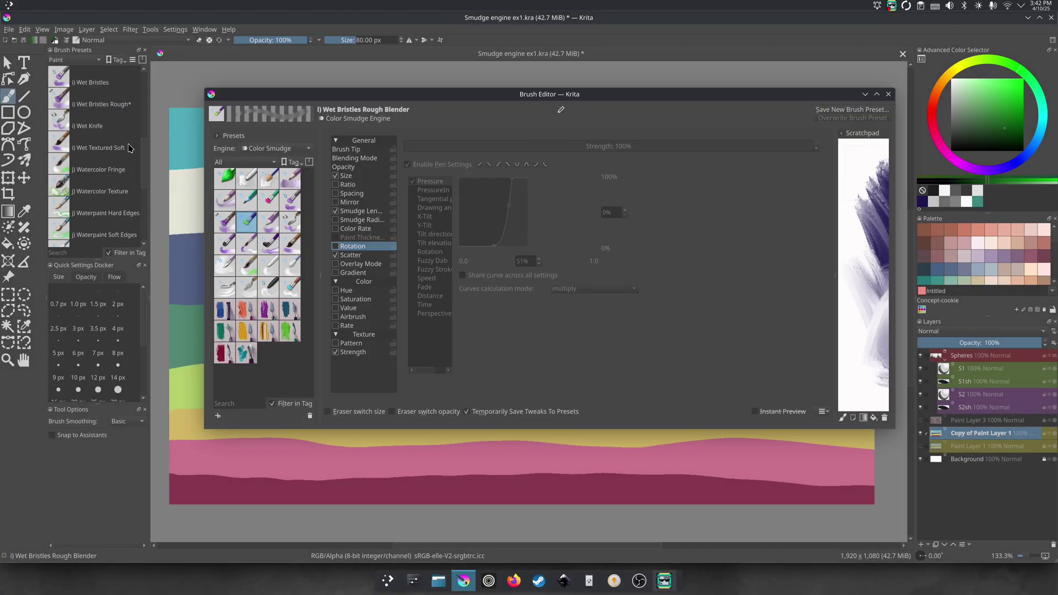
Filter the Brush Presets docker to show presets tagged Blender
{"action": "scroll", "coordinate": [144, 151], "scroll_direction": "up", "scroll_amount": 1}
{"action": "left_click_drag", "start_coordinate": [145, 146], "coordinate": [141, 106]}
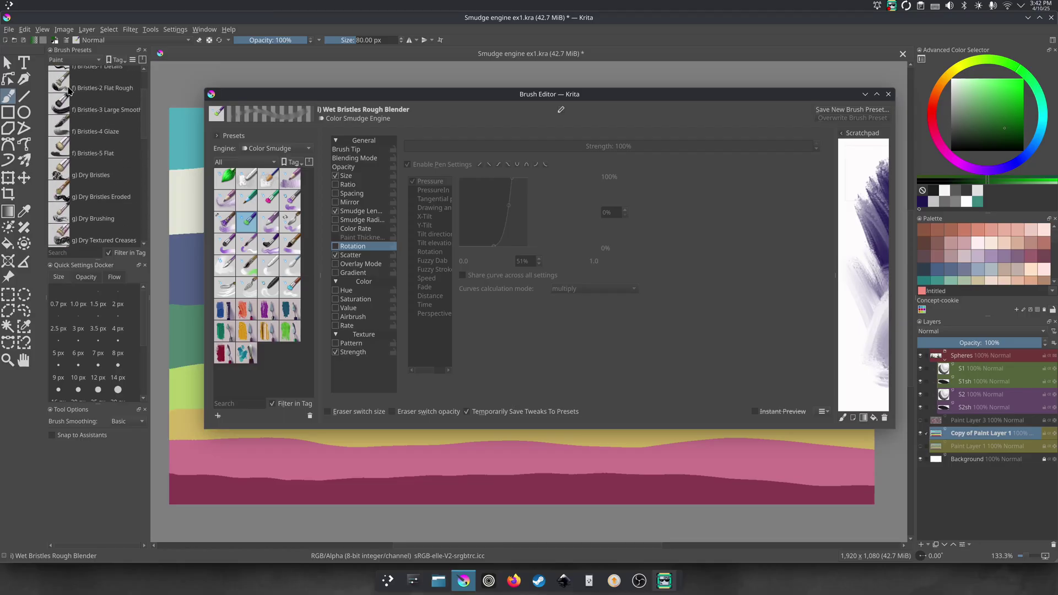
{"action": "left_click", "coordinate": [117, 60]}
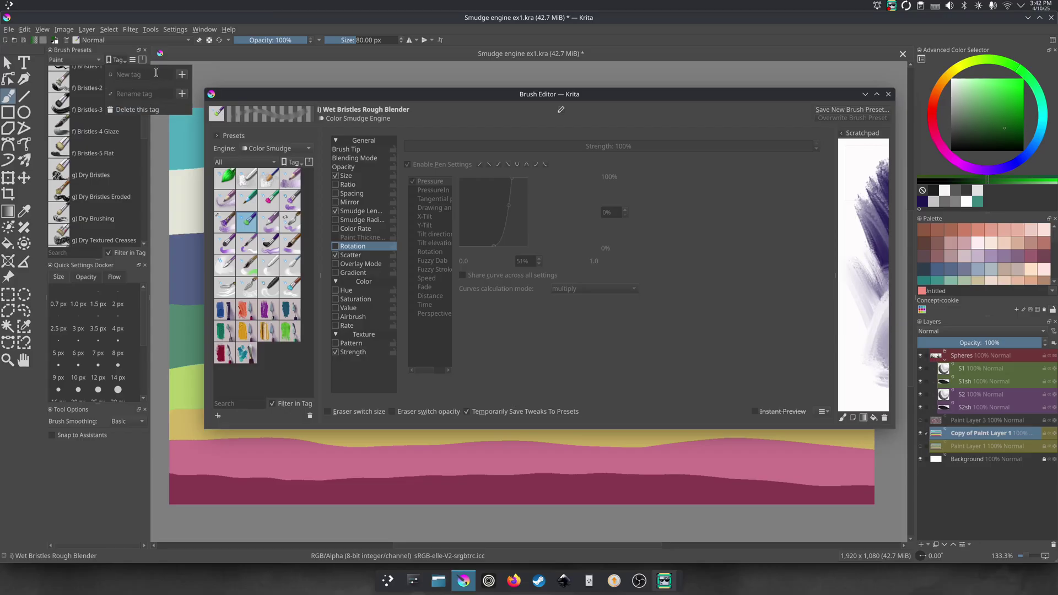
{"action": "left_click", "coordinate": [81, 64]}
{"action": "left_click", "coordinate": [81, 63]}
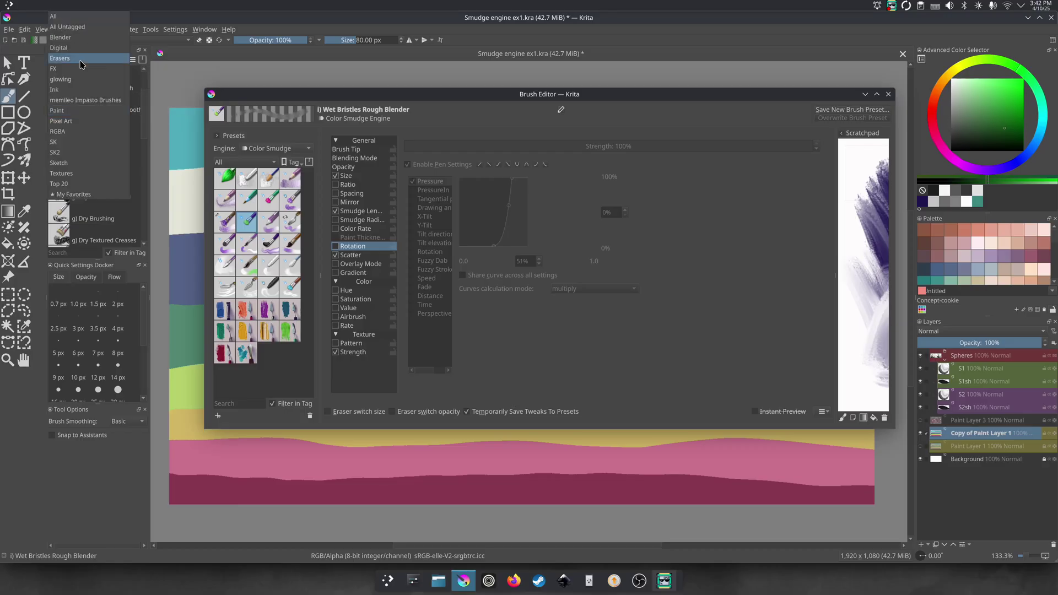
{"action": "left_click", "coordinate": [58, 37]}
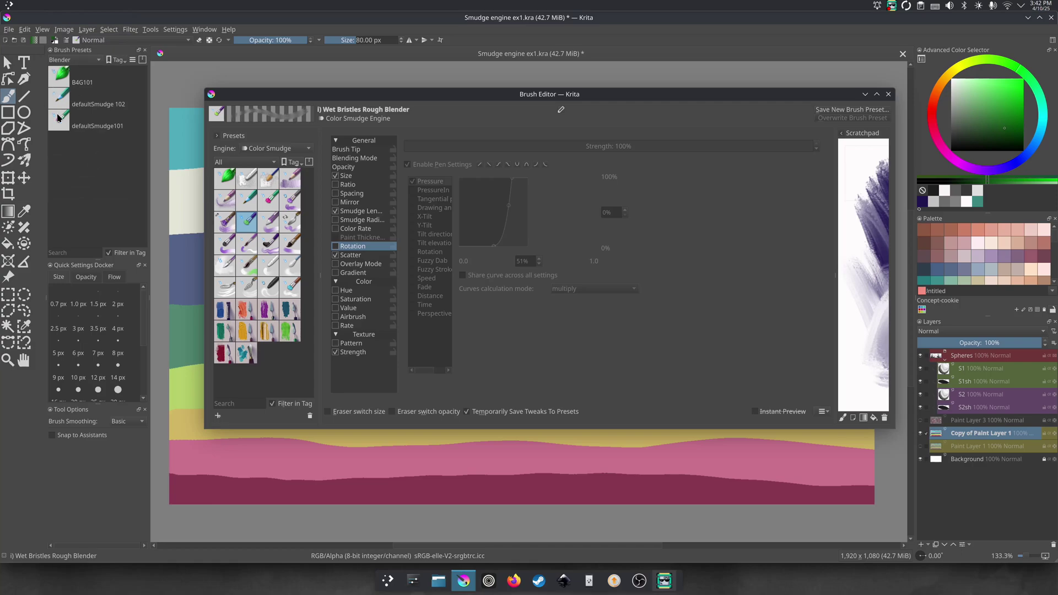
Switch the Brush Presets tag filter back to All
{"action": "left_click", "coordinate": [54, 62]}
{"action": "left_click", "coordinate": [54, 64]}
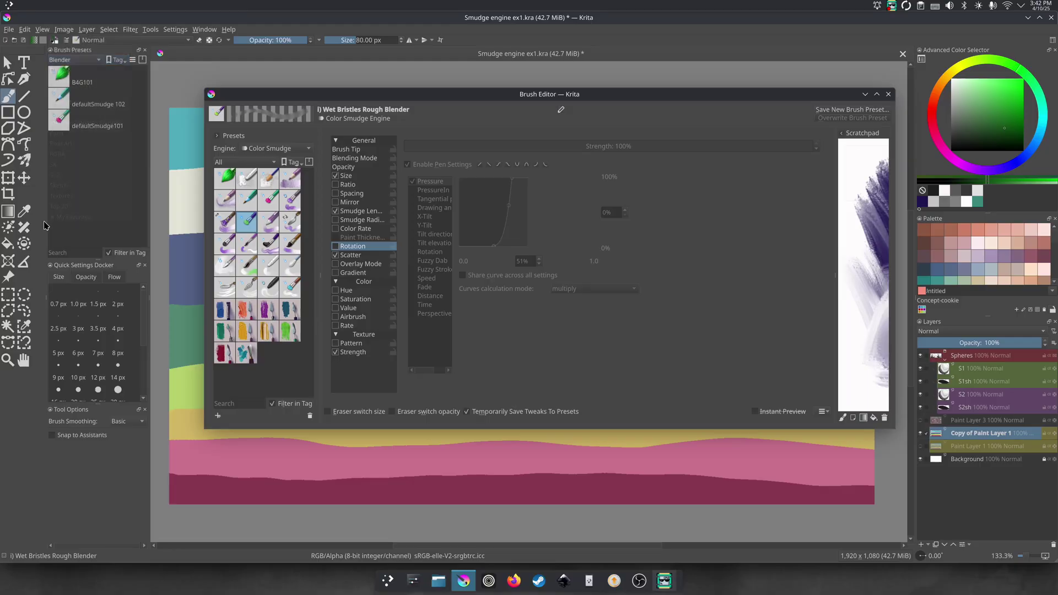
{"action": "left_click", "coordinate": [68, 61]}
{"action": "left_click", "coordinate": [63, 43]}
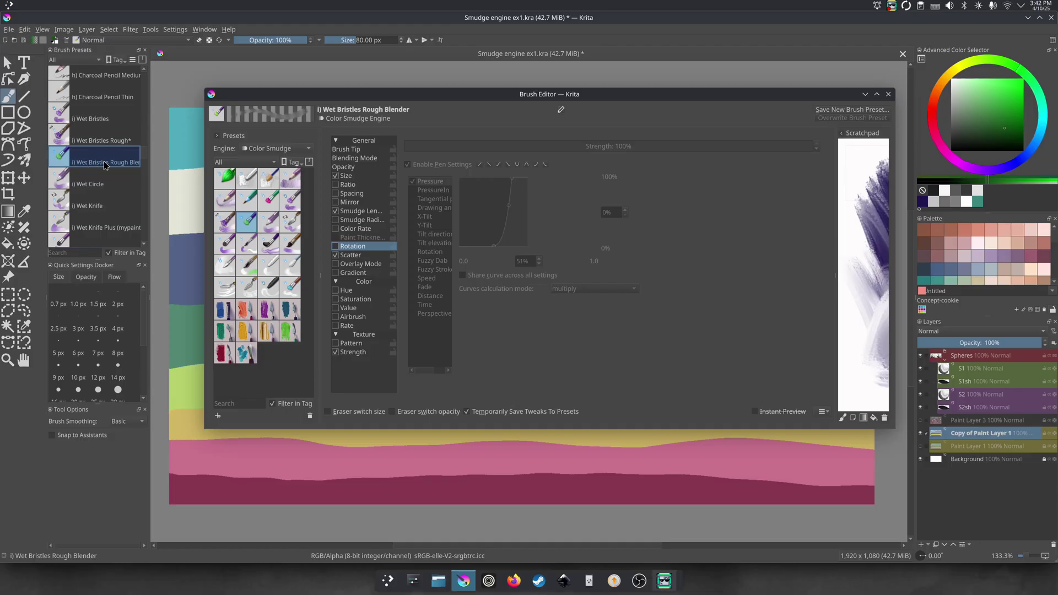
Assign the new preset to the Blender tag and view the Blender-tagged presets
{"action": "mouse_move", "coordinate": [104, 160]}
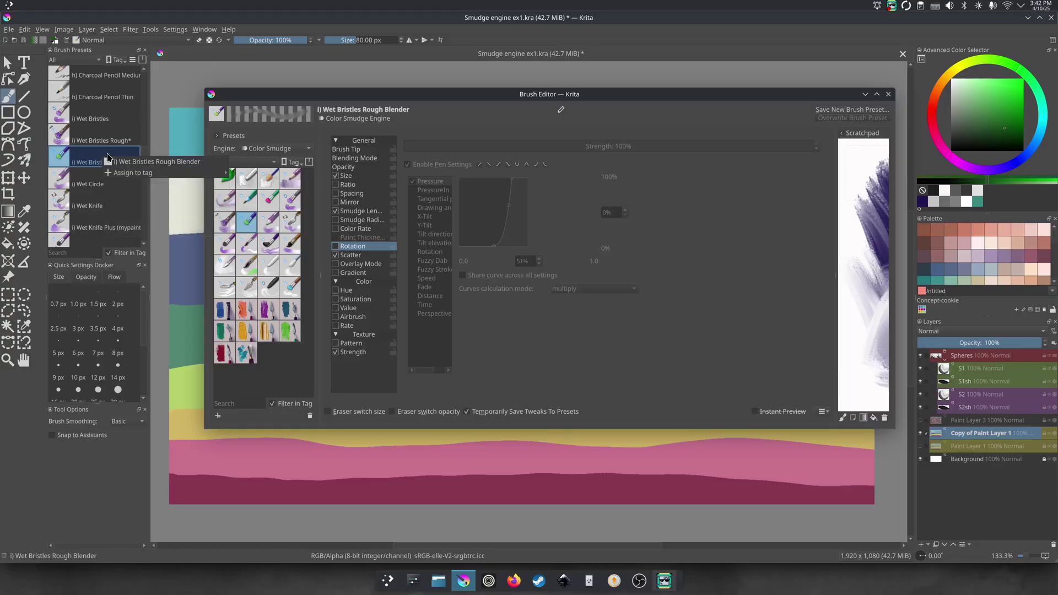
{"action": "right_click", "coordinate": [103, 160]}
{"action": "mouse_move", "coordinate": [124, 176]}
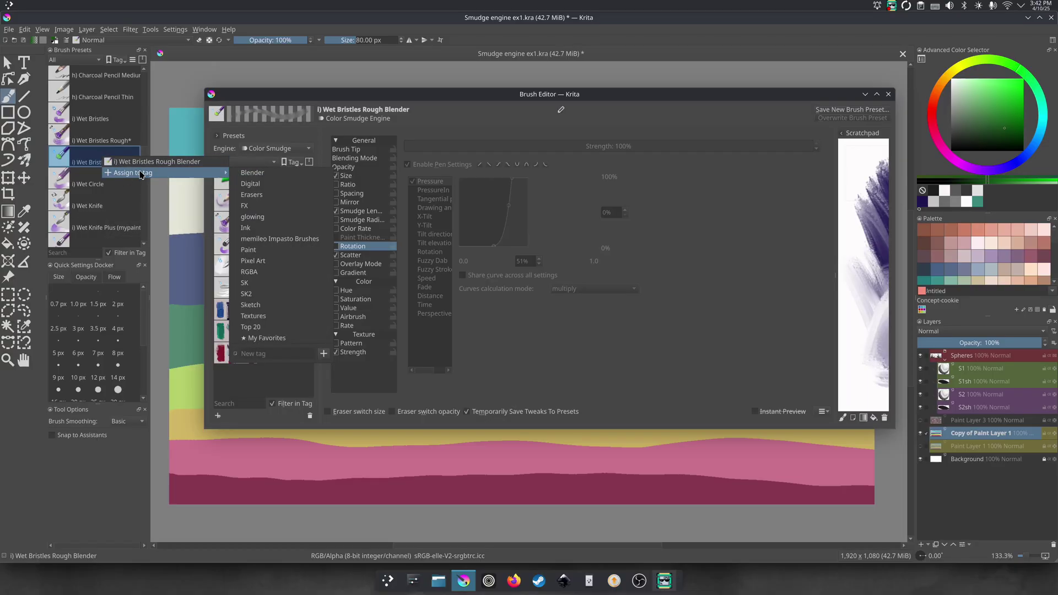
{"action": "left_click", "coordinate": [264, 177]}
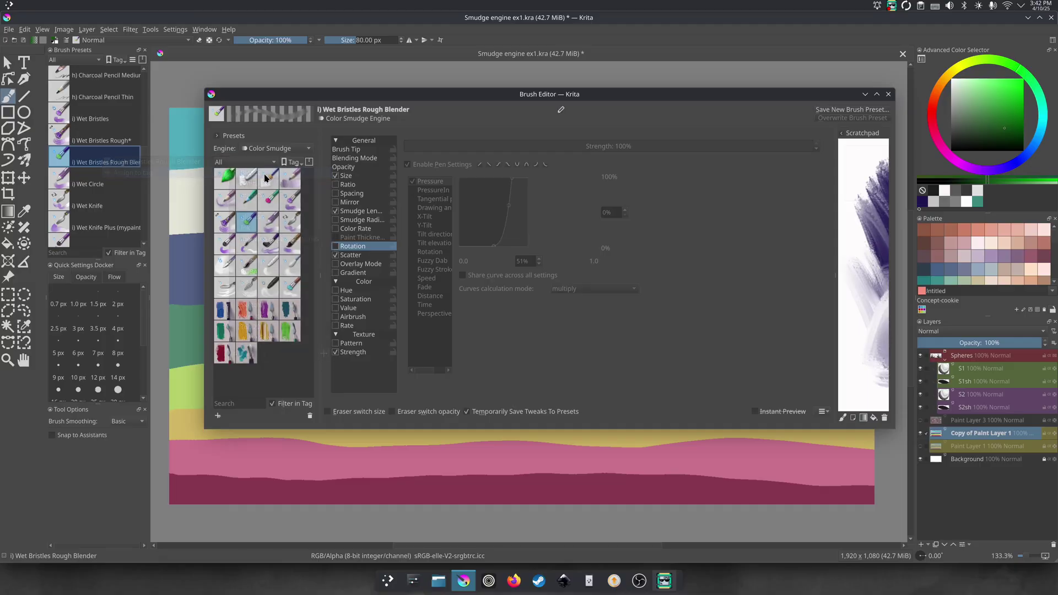
{"action": "left_click", "coordinate": [86, 61]}
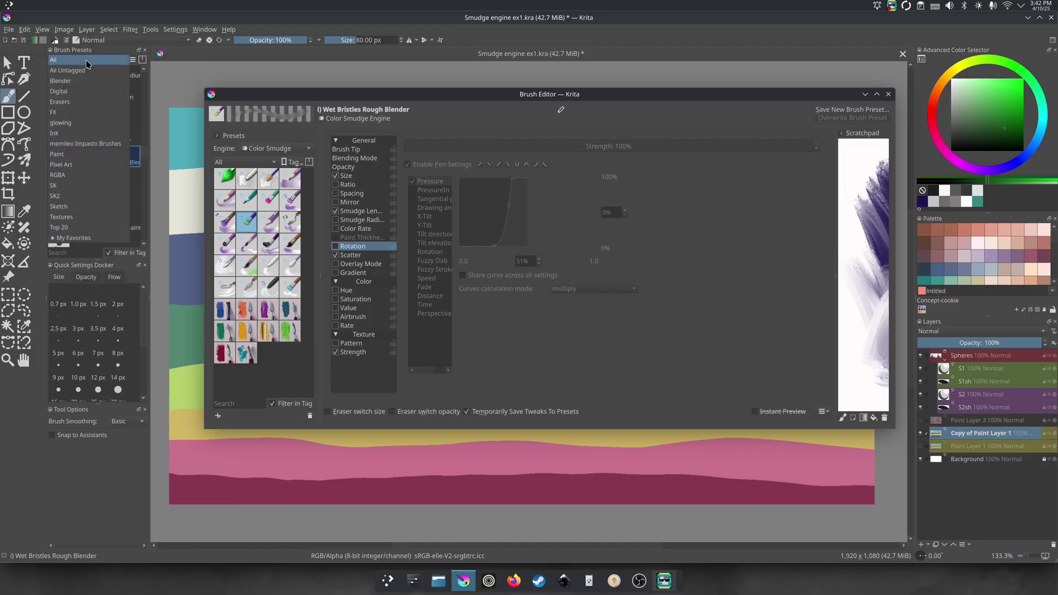
{"action": "left_click", "coordinate": [71, 84]}
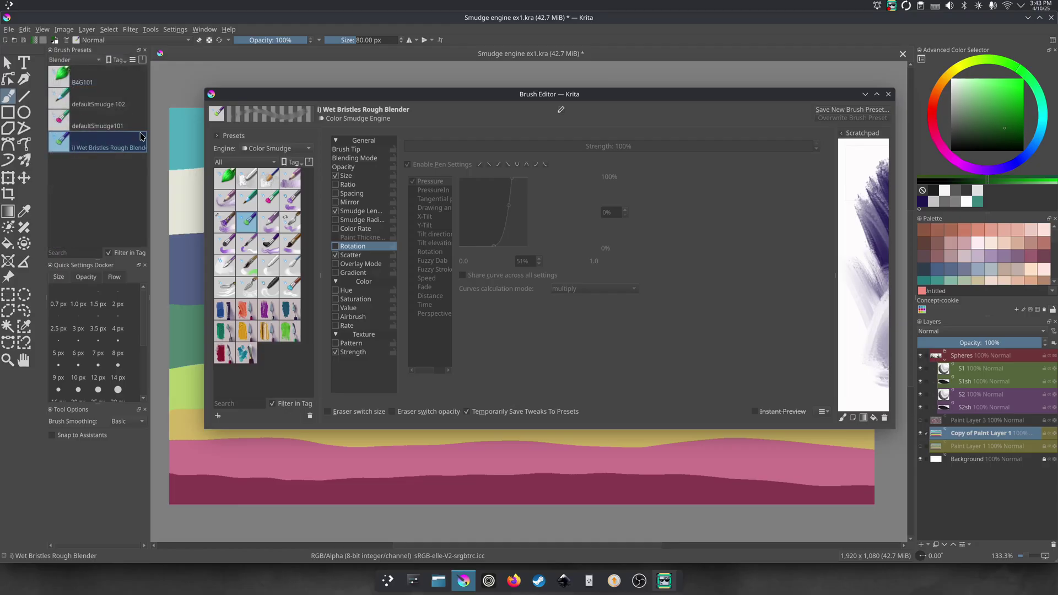
{"action": "mouse_move", "coordinate": [256, 95]}
{"action": "left_mouse_down"}
{"action": "mouse_move", "coordinate": [257, 108]}
{"action": "mouse_move", "coordinate": [231, 107]}
{"action": "mouse_move", "coordinate": [235, 86]}
{"action": "mouse_move", "coordinate": [241, 107]}
{"action": "mouse_move", "coordinate": [253, 88]}
{"action": "left_mouse_up"}
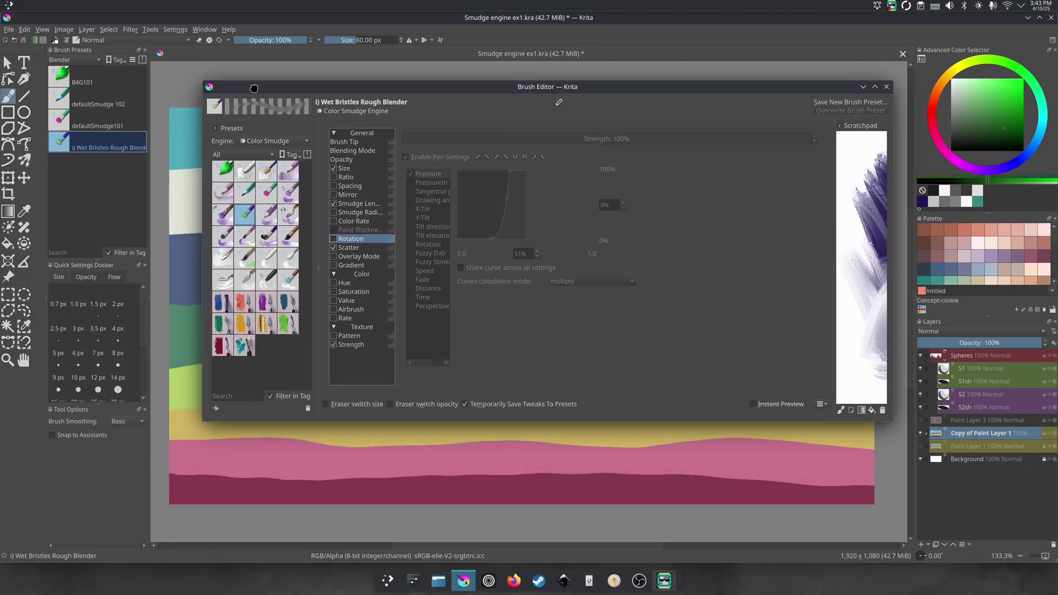
Filter presets by Paint and load Wet Bristles, Wet Bristles Rough, then Wet Knife
{"action": "left_click", "coordinate": [61, 61]}
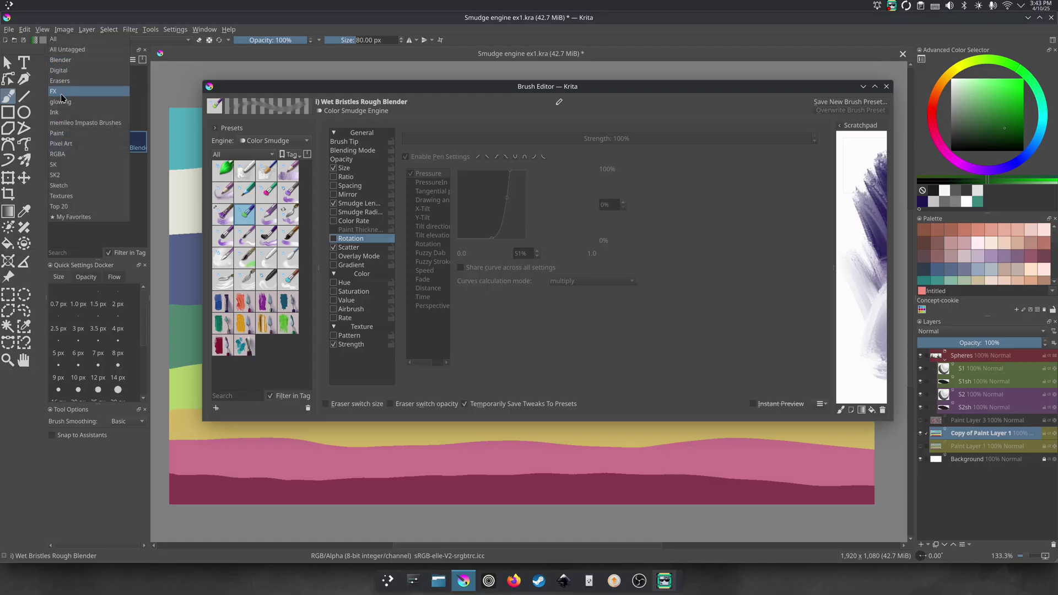
{"action": "left_click", "coordinate": [60, 133]}
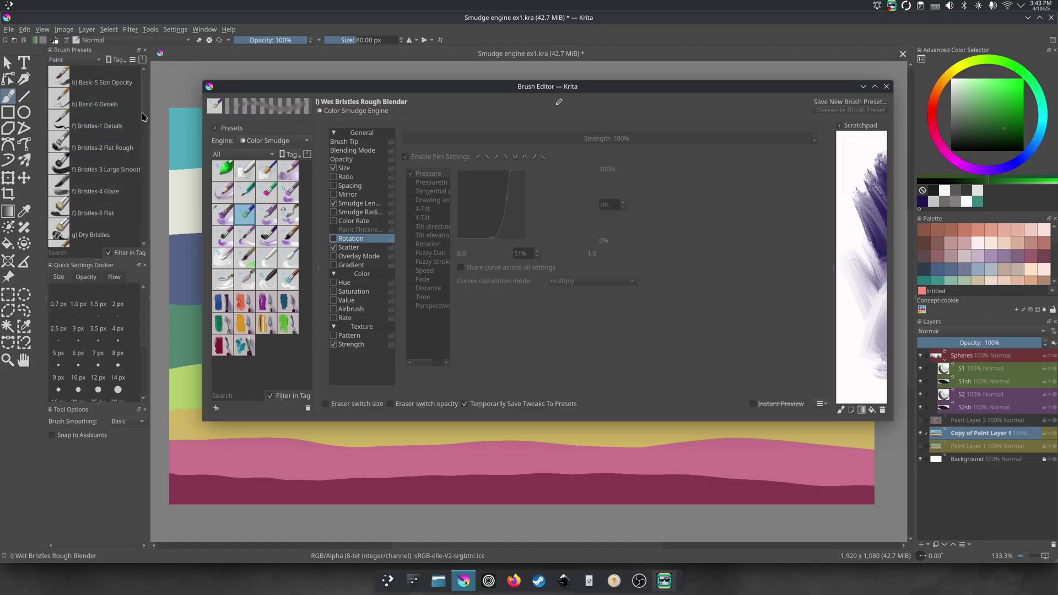
{"action": "mouse_move", "coordinate": [142, 117]}
{"action": "left_mouse_down"}
{"action": "mouse_move", "coordinate": [145, 188]}
{"action": "mouse_move", "coordinate": [146, 179]}
{"action": "left_mouse_up"}
{"action": "left_click", "coordinate": [65, 98]}
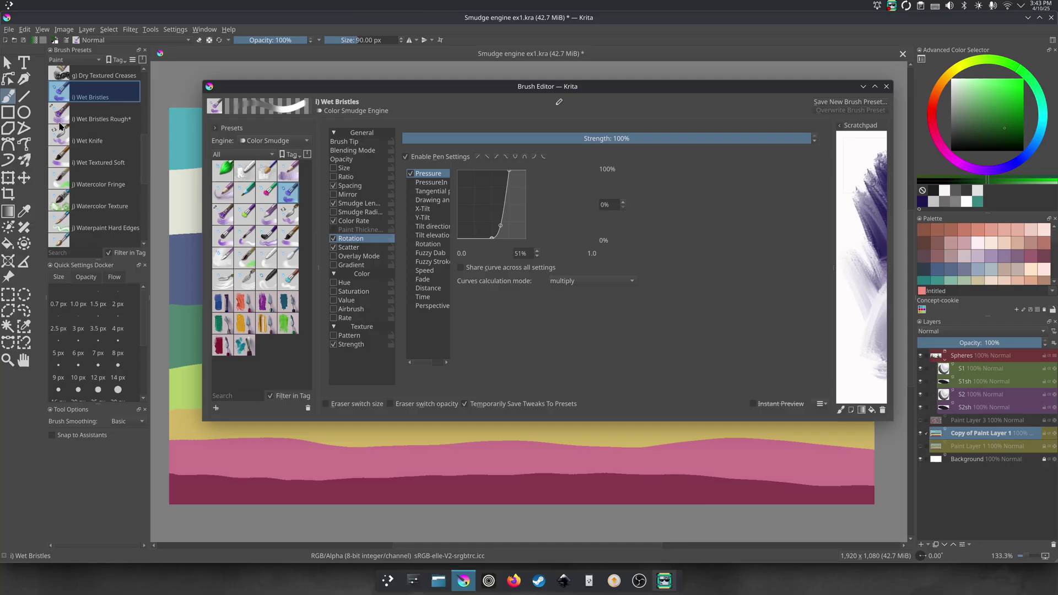
{"action": "left_click", "coordinate": [67, 119]}
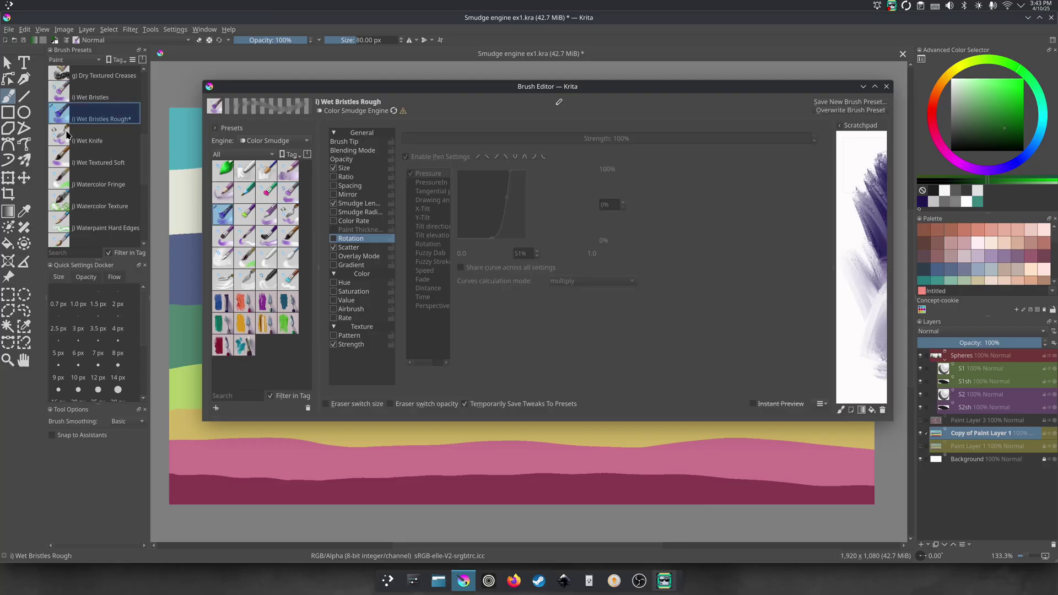
{"action": "left_click", "coordinate": [61, 142]}
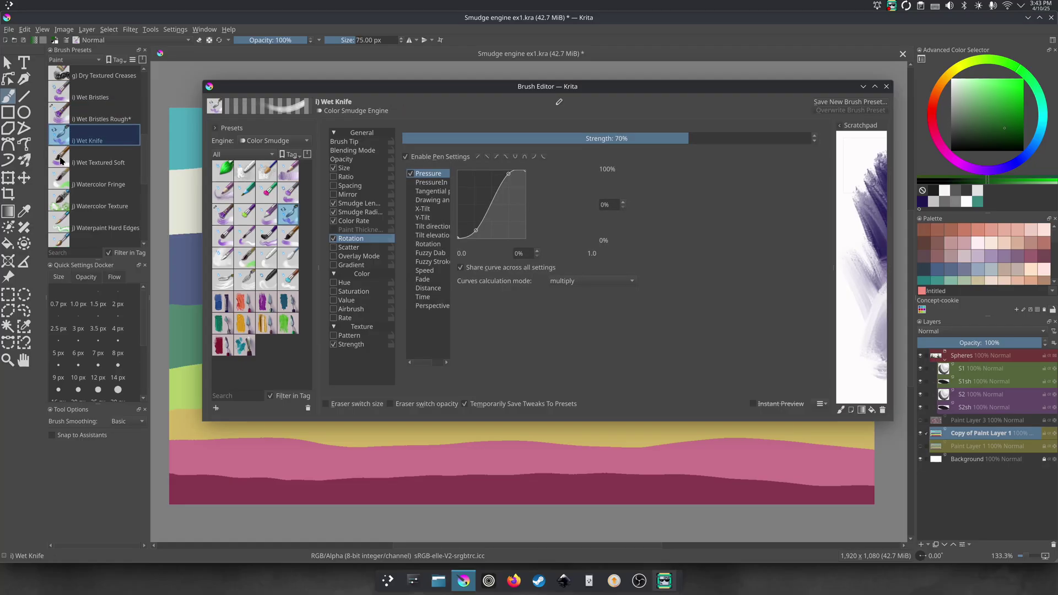
Tag Wet Knife as Blender, show Blender presets, and load Wet Bristles Rough Blender
{"action": "right_click", "coordinate": [65, 141]}
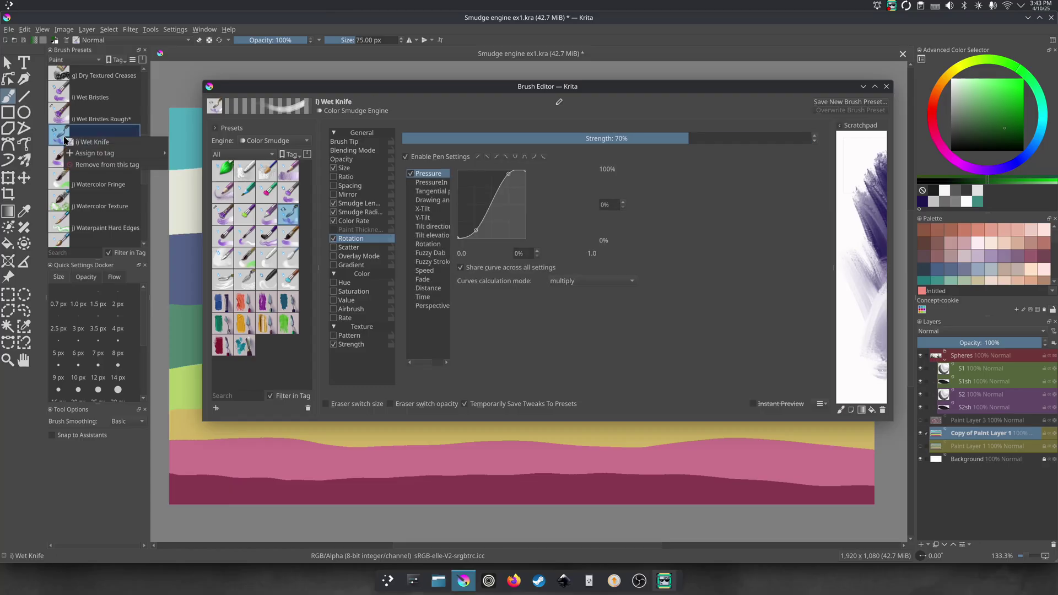
{"action": "mouse_move", "coordinate": [70, 153]}
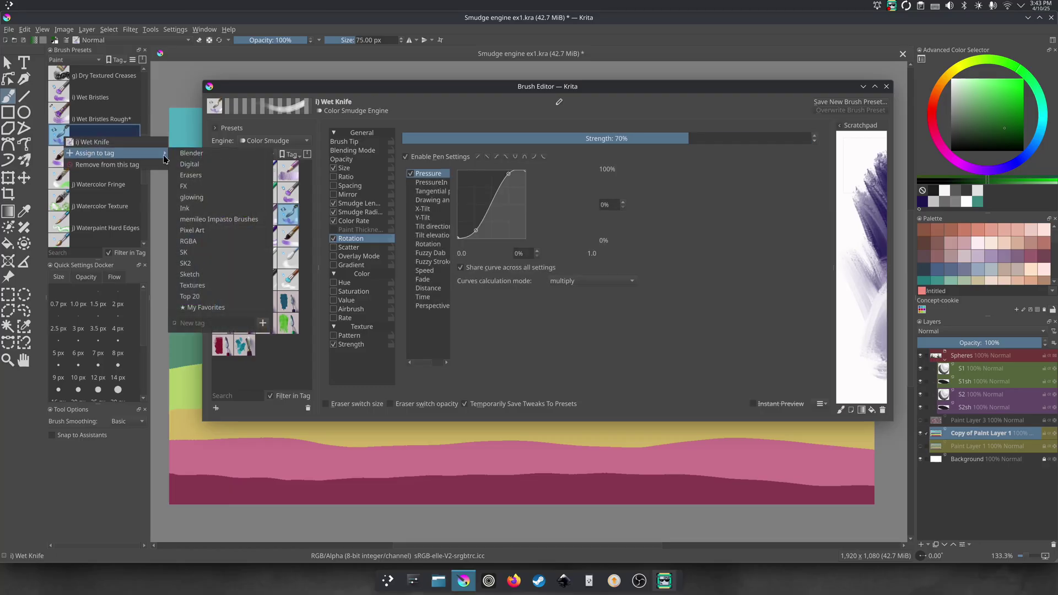
{"action": "left_click", "coordinate": [191, 154]}
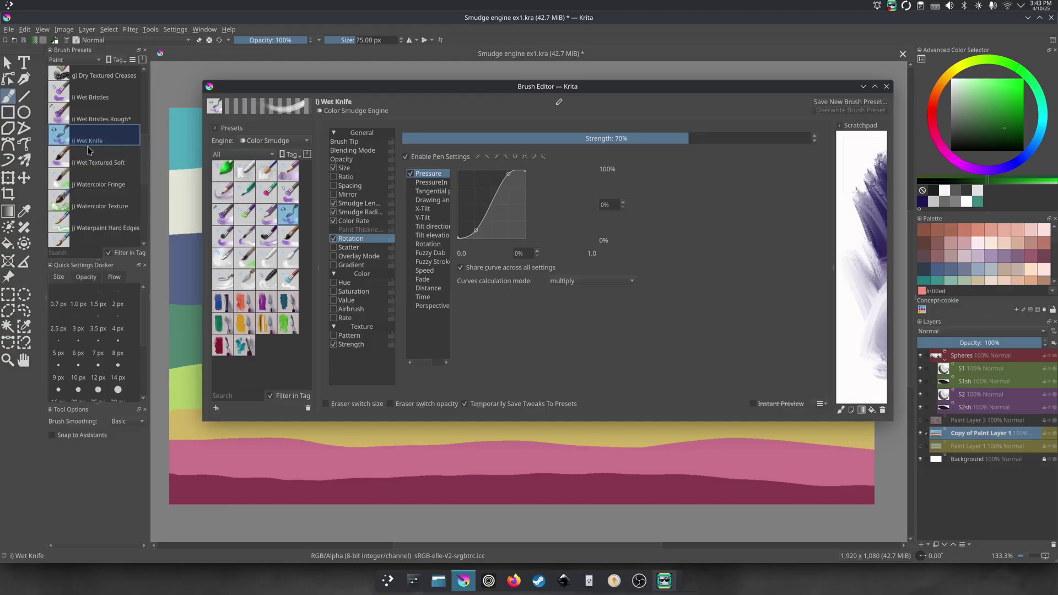
{"action": "left_click", "coordinate": [87, 61]}
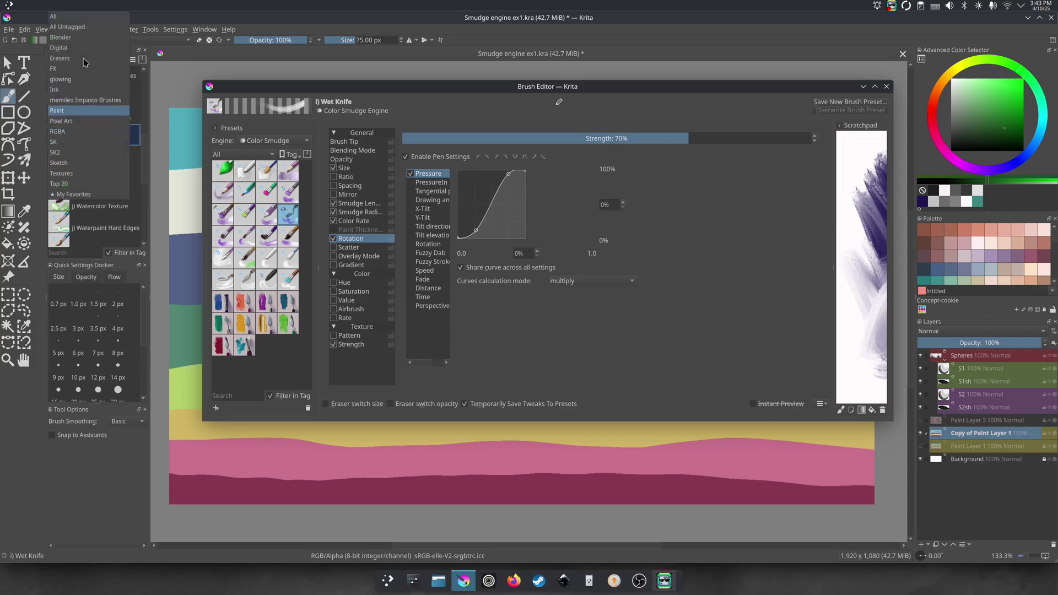
{"action": "left_click", "coordinate": [61, 37]}
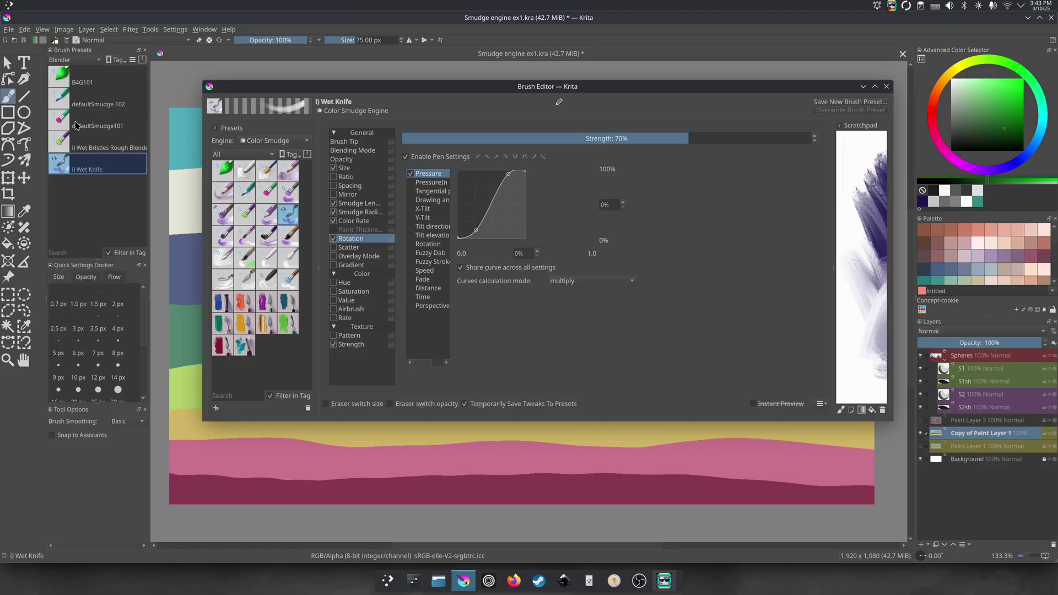
{"action": "left_click", "coordinate": [89, 149]}
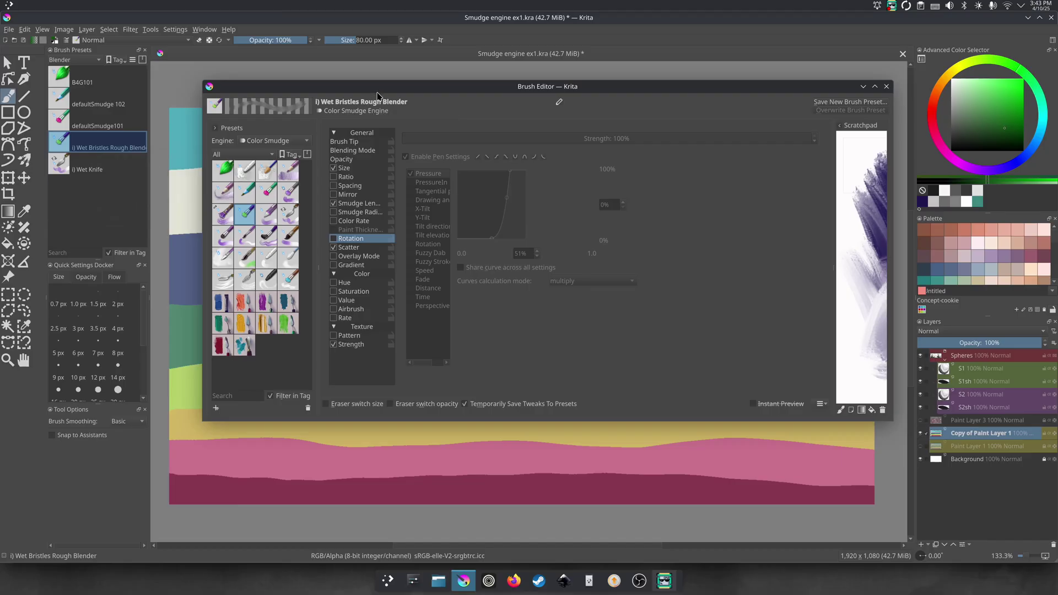
Reposition the Brush Editor and widen its scratchpad to reveal the purple and green strokes
{"action": "mouse_move", "coordinate": [376, 91]}
{"action": "left_mouse_down"}
{"action": "mouse_move", "coordinate": [291, 73]}
{"action": "mouse_move", "coordinate": [348, 74]}
{"action": "left_mouse_up"}
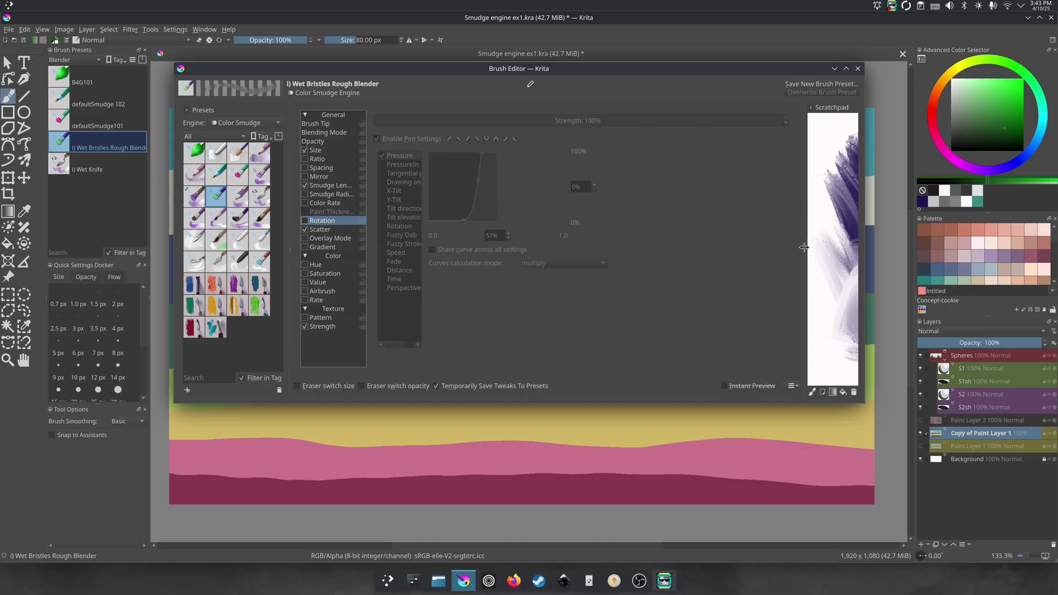
{"action": "left_click_drag", "start_coordinate": [804, 247], "coordinate": [683, 248]}
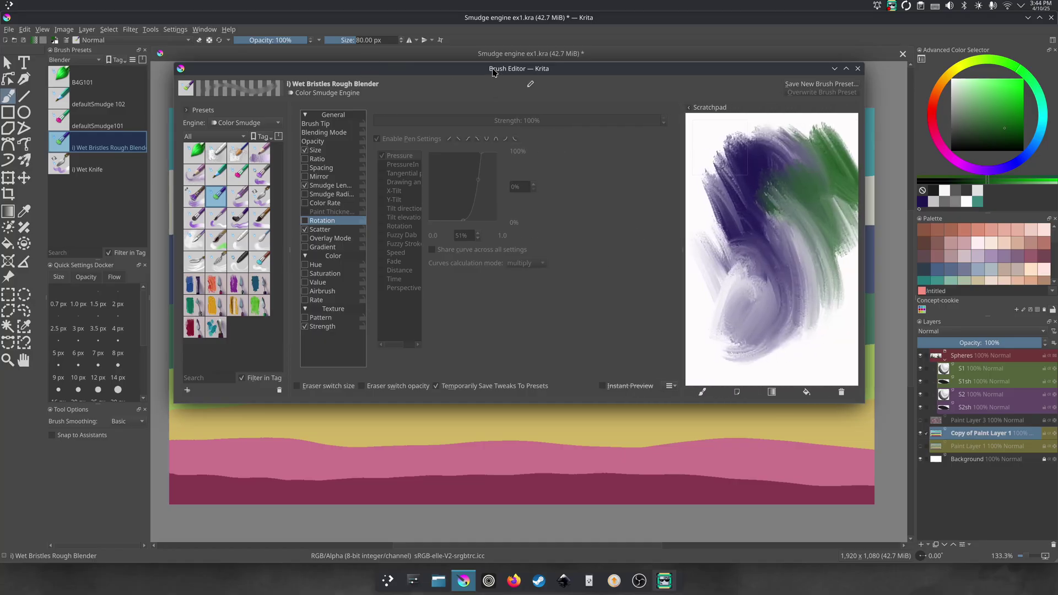
{"action": "left_click_drag", "start_coordinate": [494, 73], "coordinate": [508, 103]}
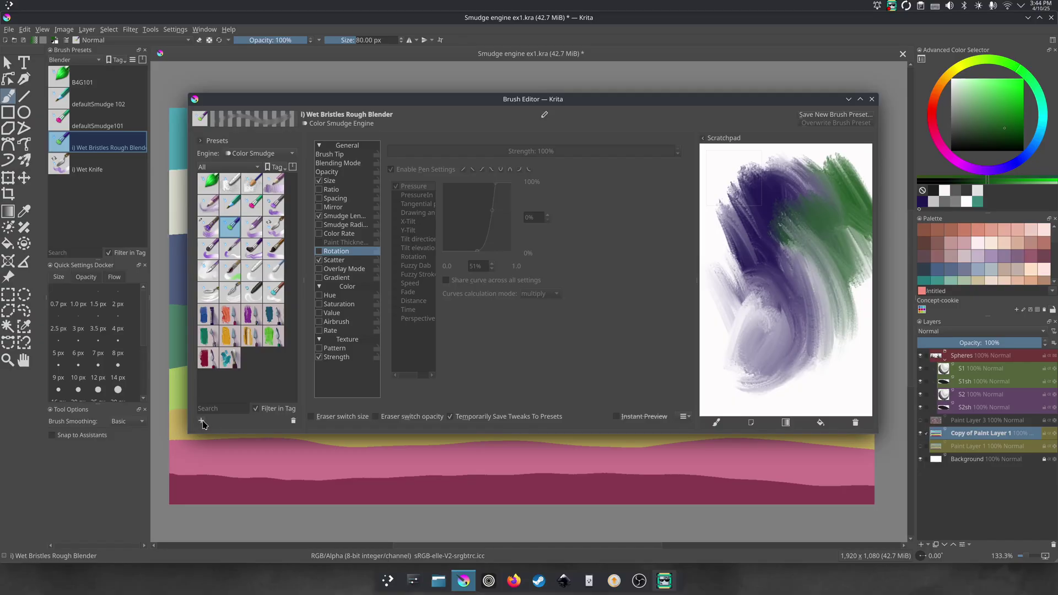
Start a new Color Smudge preset from defaultSmudge and switch off its Color Rate option
{"action": "left_click", "coordinate": [202, 422]}
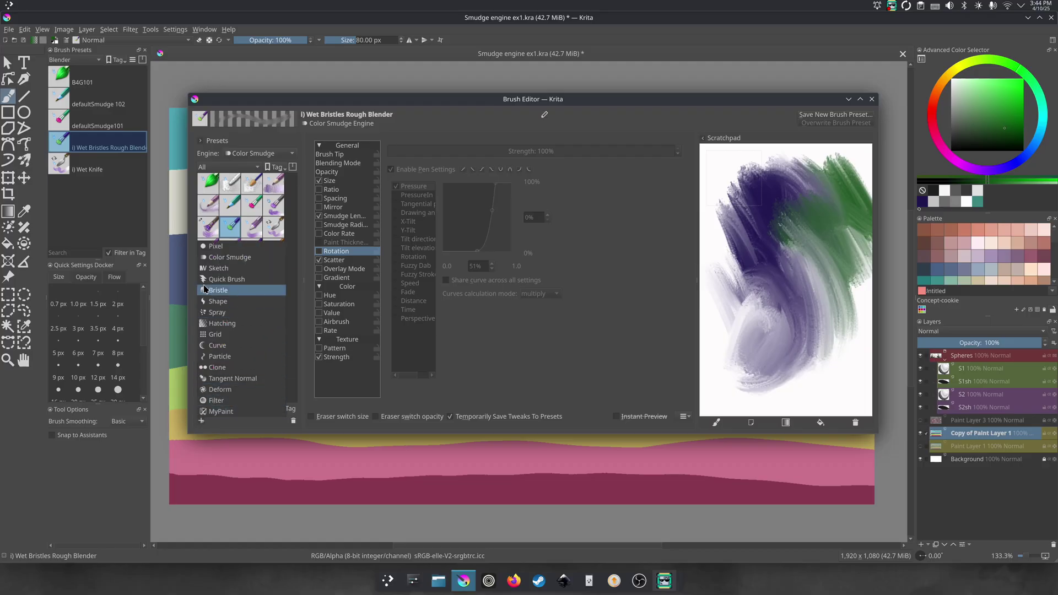
{"action": "left_click", "coordinate": [219, 259]}
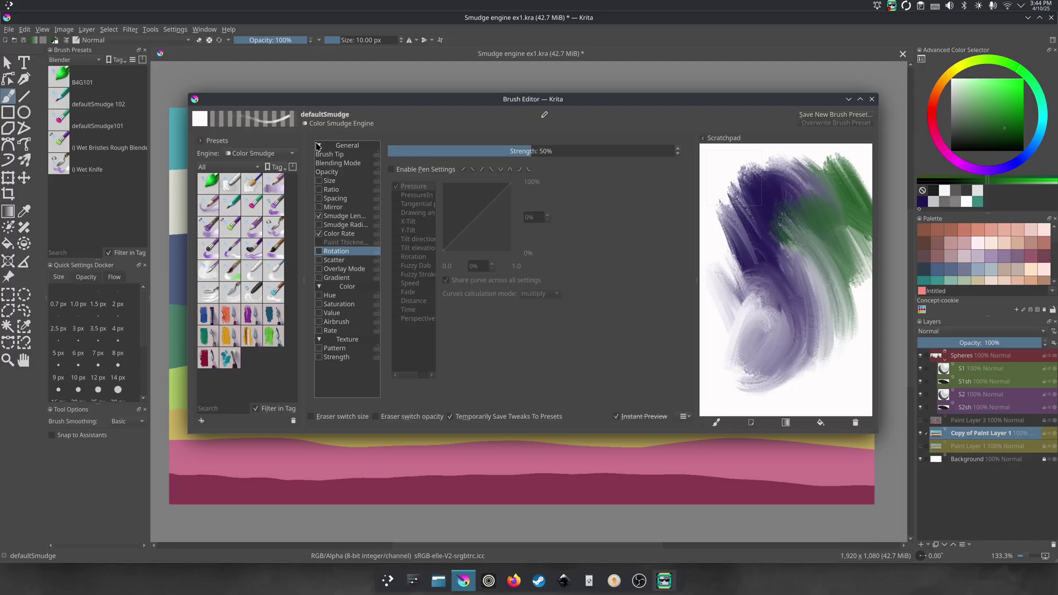
{"action": "left_click", "coordinate": [320, 234]}
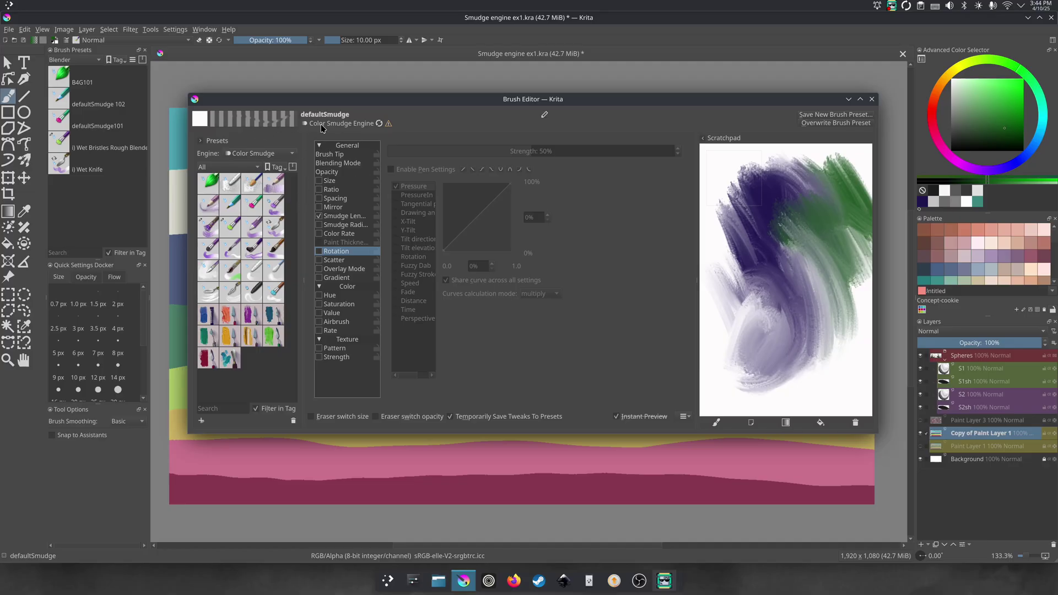
Set the defaultSmudge brush tip diameter on the Auto tab to 55.15 px
{"action": "left_click", "coordinate": [329, 155]}
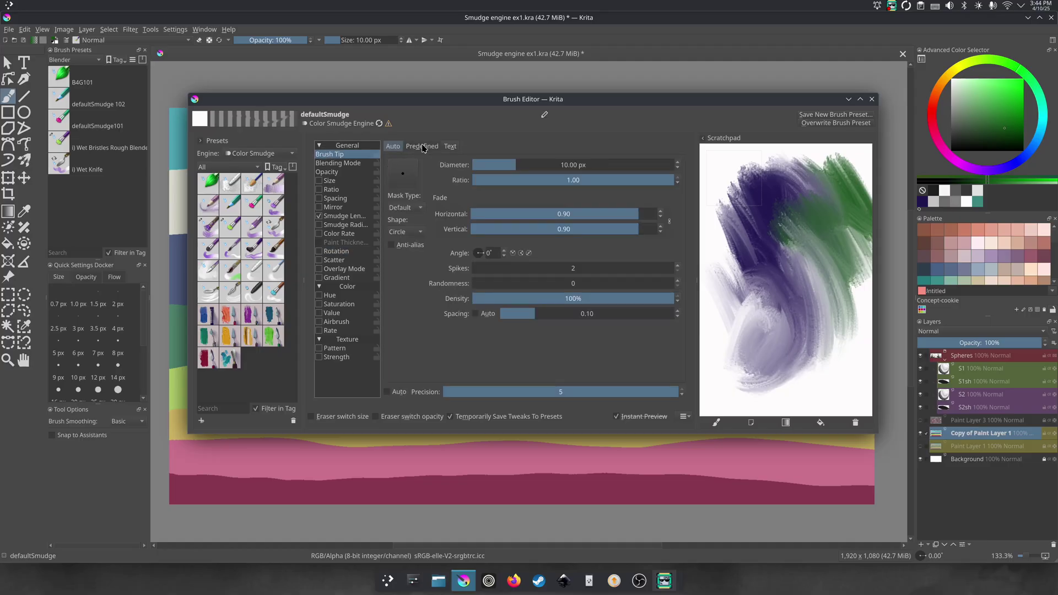
{"action": "left_click", "coordinate": [509, 164]}
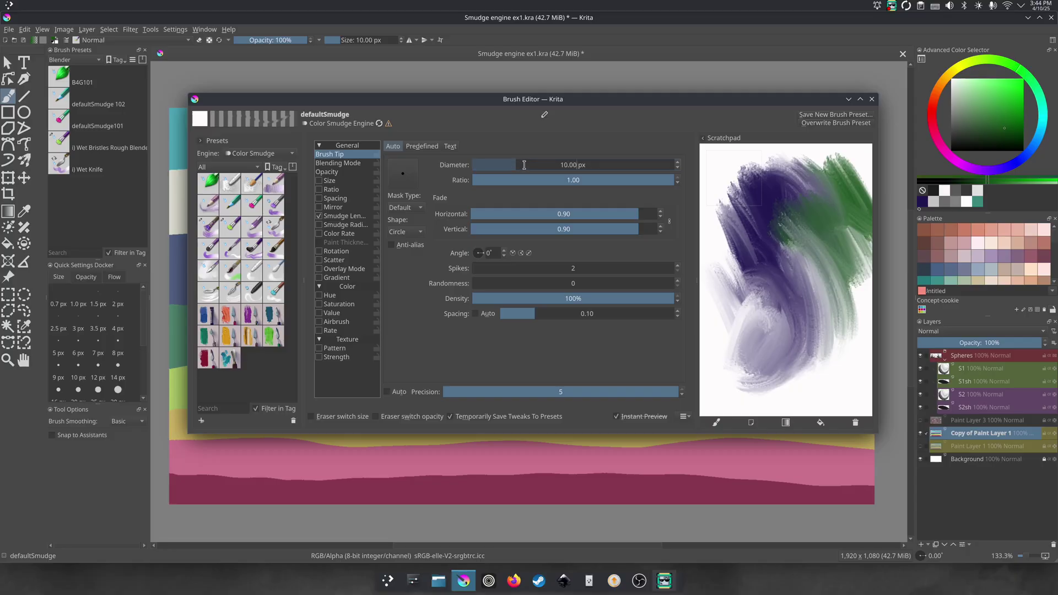
{"action": "left_click", "coordinate": [680, 164]}
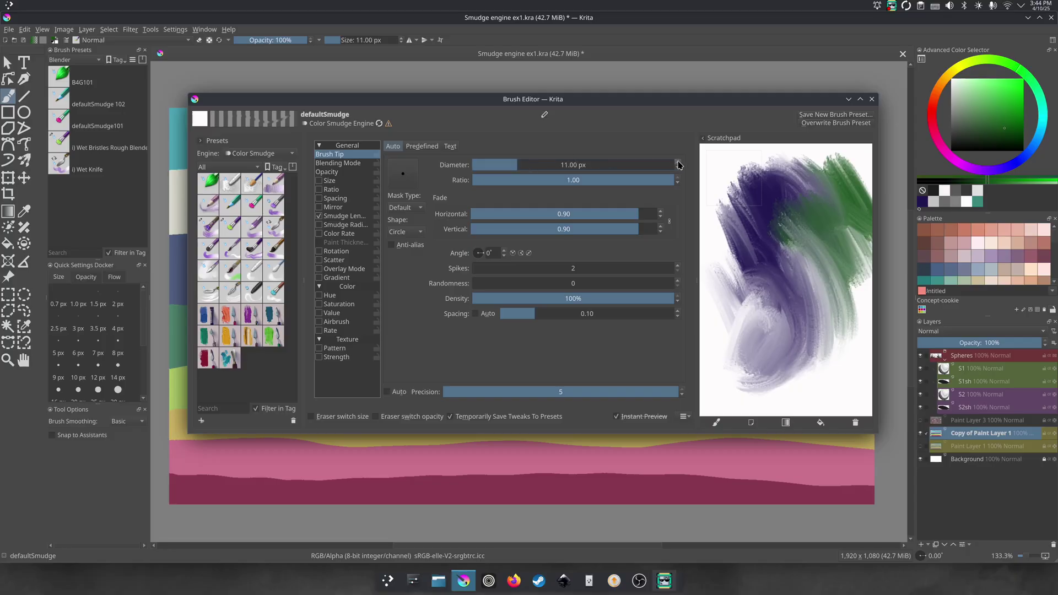
{"action": "left_click", "coordinate": [574, 164]}
{"action": "left_click_drag", "start_coordinate": [574, 163], "coordinate": [549, 171]}
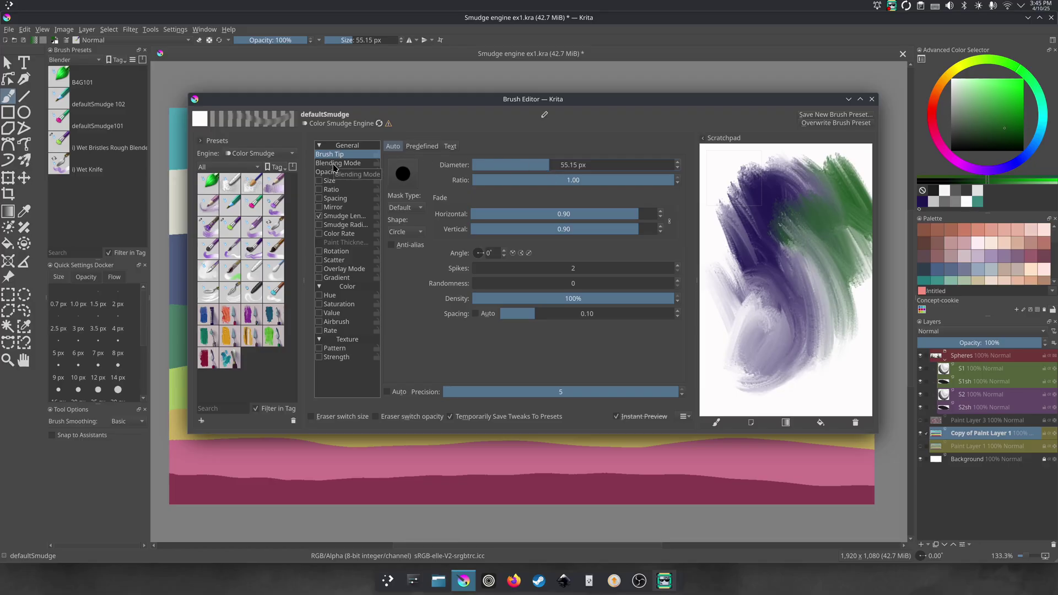
Switch the brush tip to the predefined chisel_dense_smear, test it, and move the editor off the spheres
{"action": "left_click", "coordinate": [422, 147]}
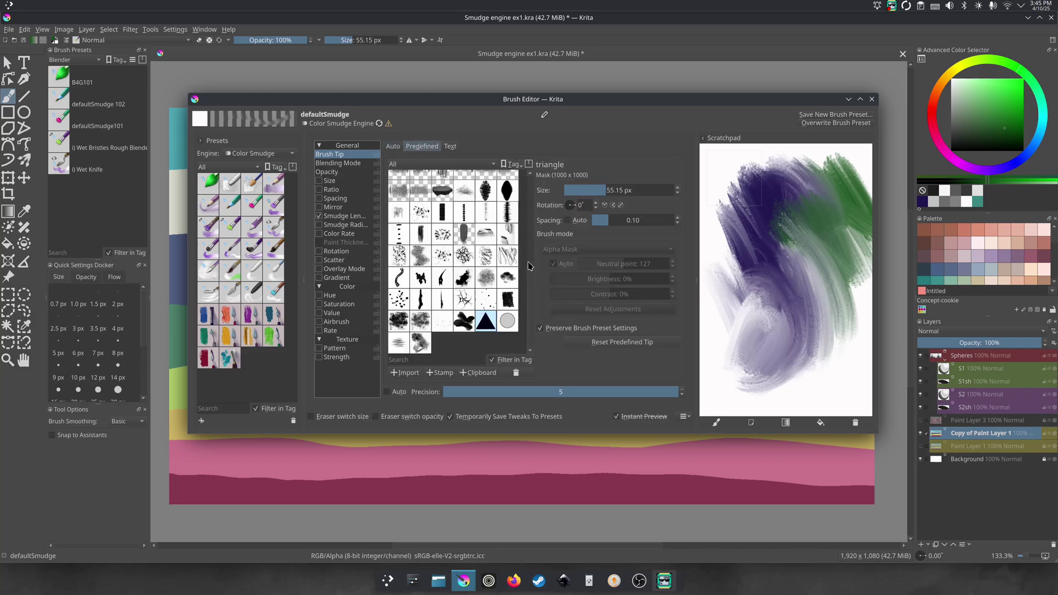
{"action": "left_click_drag", "start_coordinate": [531, 275], "coordinate": [528, 252]}
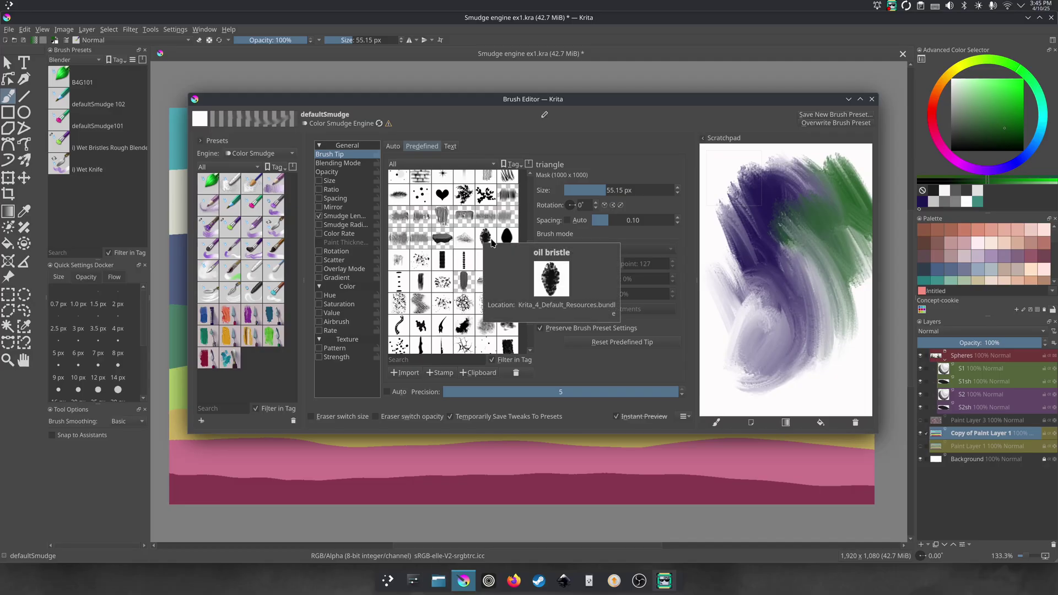
{"action": "left_click_drag", "start_coordinate": [530, 250], "coordinate": [529, 279]}
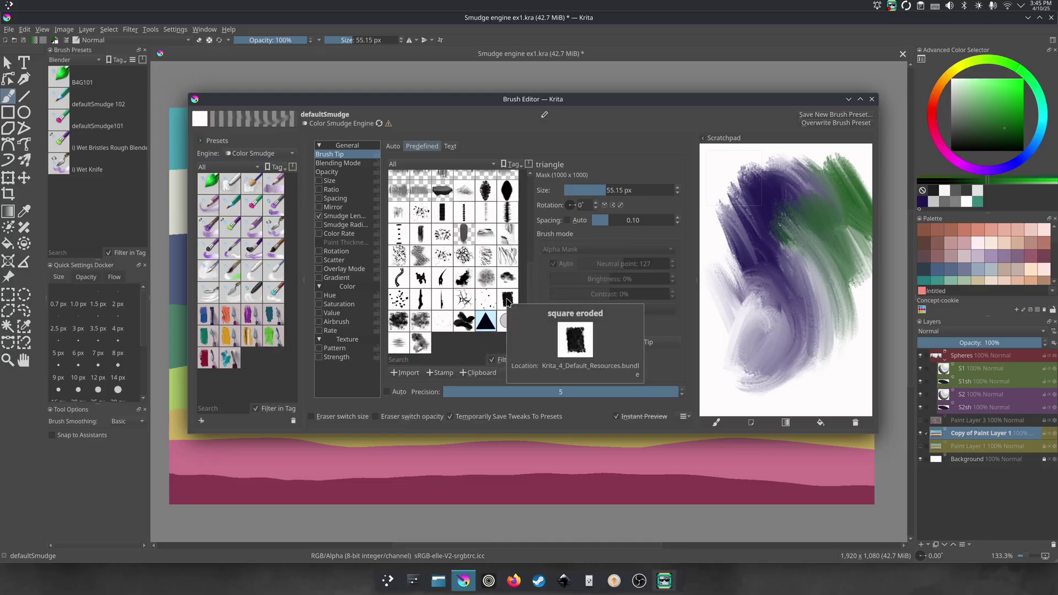
{"action": "left_click_drag", "start_coordinate": [528, 286], "coordinate": [528, 215]}
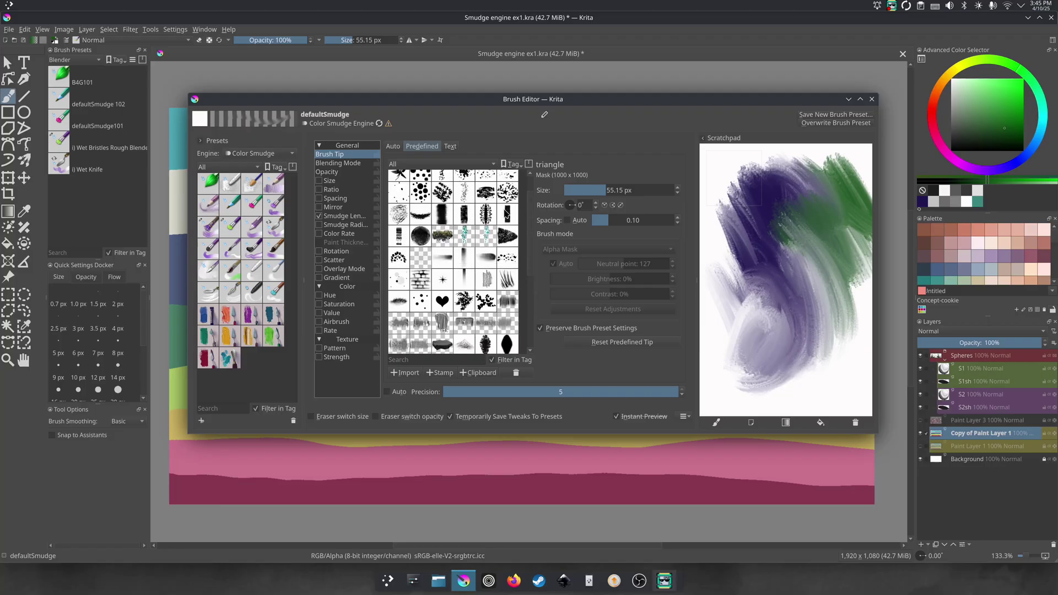
{"action": "mouse_move", "coordinate": [468, 215]}
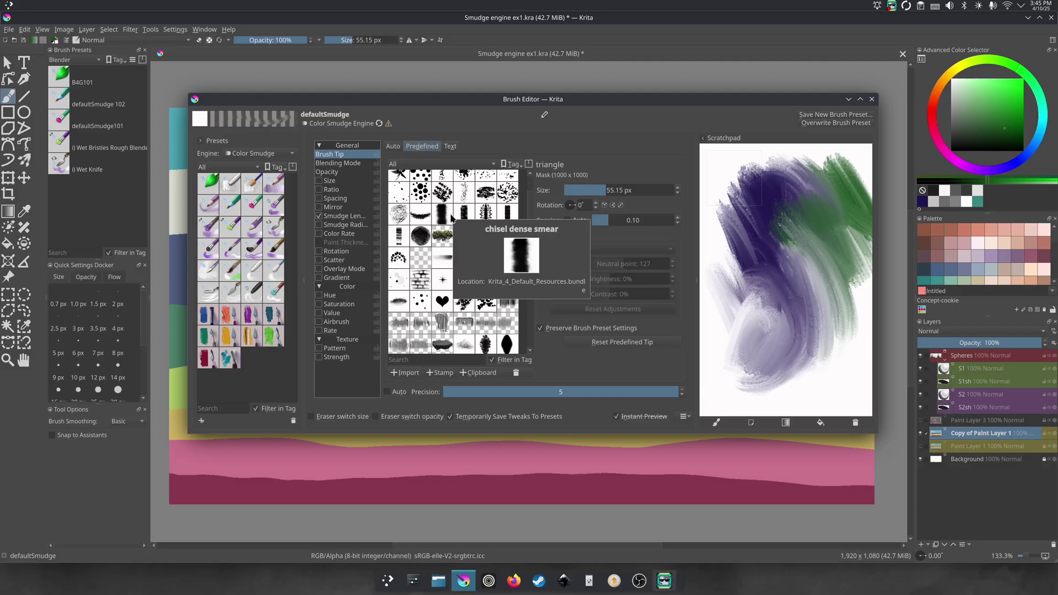
{"action": "left_click", "coordinate": [445, 219]}
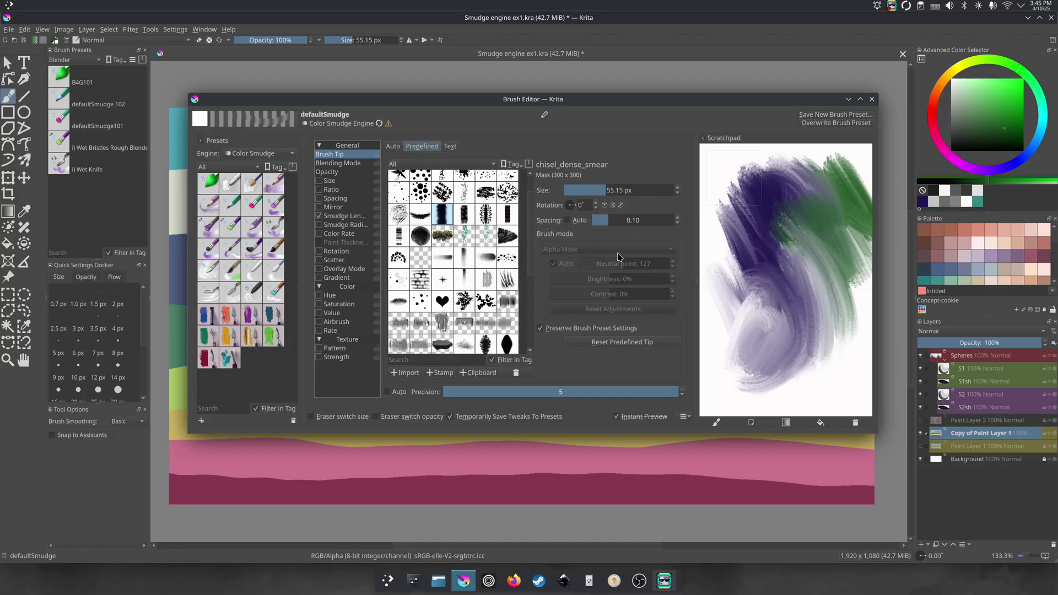
{"action": "mouse_move", "coordinate": [766, 270]}
{"action": "left_mouse_down"}
{"action": "mouse_move", "coordinate": [740, 242]}
{"action": "mouse_move", "coordinate": [732, 319]}
{"action": "mouse_move", "coordinate": [732, 215]}
{"action": "mouse_move", "coordinate": [720, 291]}
{"action": "mouse_move", "coordinate": [756, 273]}
{"action": "mouse_move", "coordinate": [734, 266]}
{"action": "mouse_move", "coordinate": [742, 259]}
{"action": "mouse_move", "coordinate": [732, 303]}
{"action": "mouse_move", "coordinate": [751, 360]}
{"action": "left_mouse_up"}
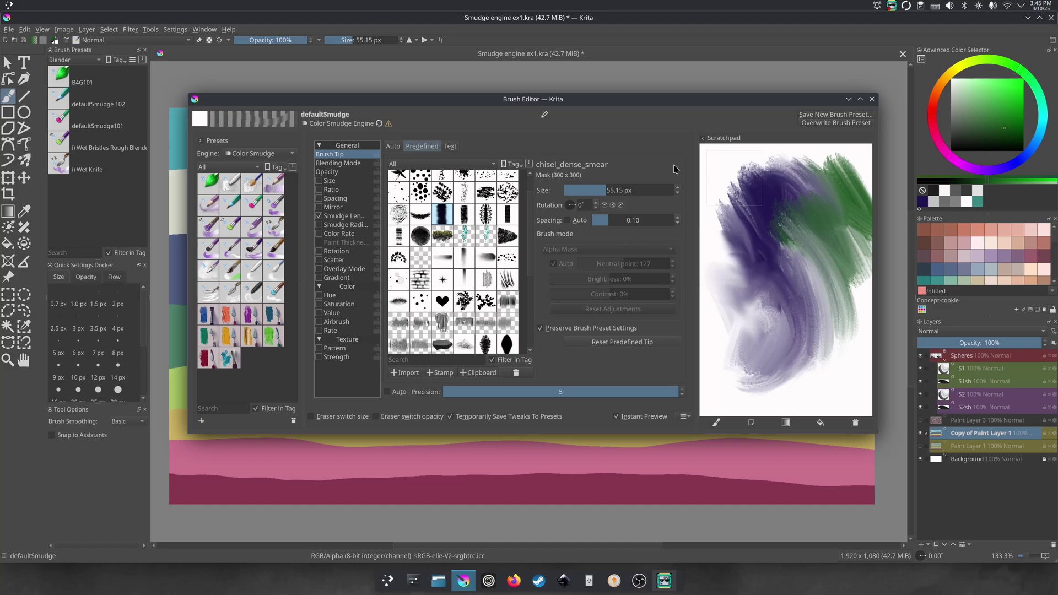
{"action": "left_click_drag", "start_coordinate": [665, 103], "coordinate": [664, 409]}
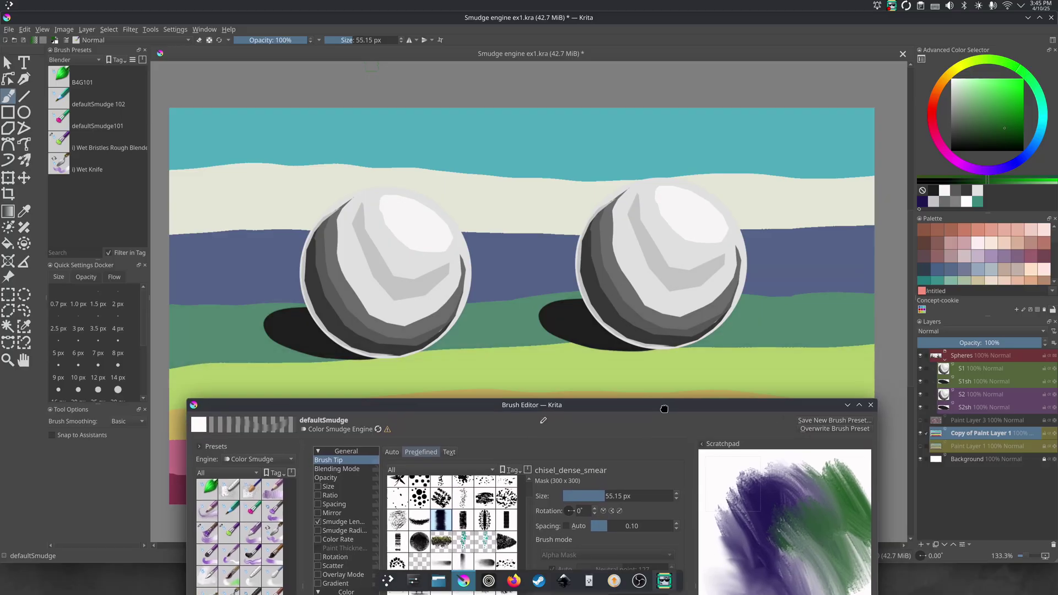
On layer S1, smudge the left sphere's right edge, then bring the Brush Editor back up
{"action": "left_click", "coordinate": [962, 370]}
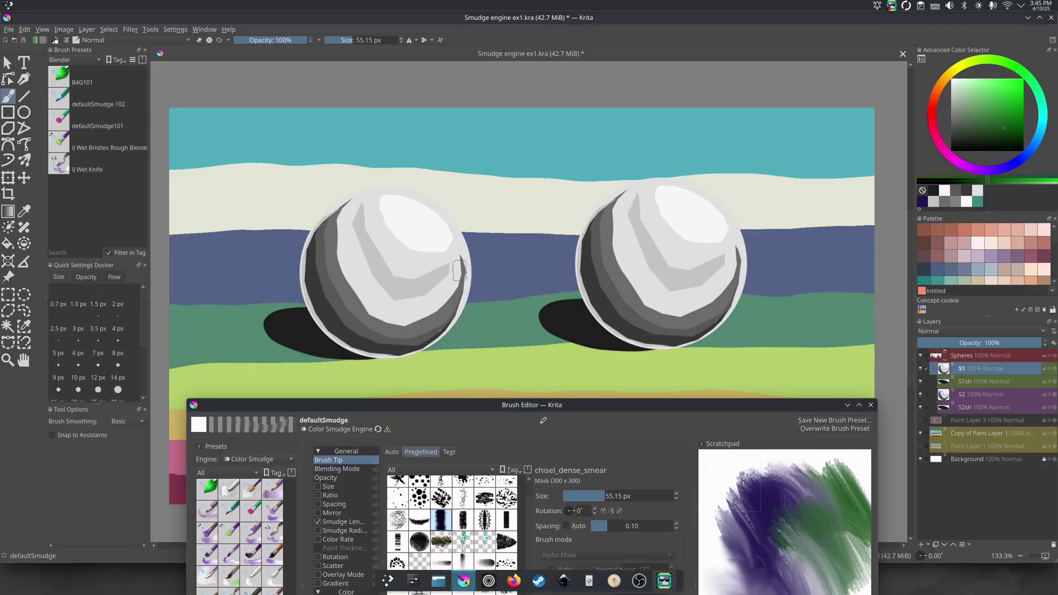
{"action": "mouse_move", "coordinate": [460, 260]}
{"action": "left_mouse_down"}
{"action": "mouse_move", "coordinate": [447, 297]}
{"action": "mouse_move", "coordinate": [453, 259]}
{"action": "mouse_move", "coordinate": [458, 278]}
{"action": "mouse_move", "coordinate": [415, 330]}
{"action": "mouse_move", "coordinate": [446, 297]}
{"action": "mouse_move", "coordinate": [395, 330]}
{"action": "mouse_move", "coordinate": [416, 320]}
{"action": "mouse_move", "coordinate": [391, 318]}
{"action": "mouse_move", "coordinate": [397, 346]}
{"action": "mouse_move", "coordinate": [418, 341]}
{"action": "mouse_move", "coordinate": [361, 330]}
{"action": "mouse_move", "coordinate": [399, 344]}
{"action": "mouse_move", "coordinate": [370, 340]}
{"action": "mouse_move", "coordinate": [446, 301]}
{"action": "mouse_move", "coordinate": [405, 345]}
{"action": "mouse_move", "coordinate": [444, 326]}
{"action": "mouse_move", "coordinate": [359, 335]}
{"action": "mouse_move", "coordinate": [375, 342]}
{"action": "mouse_move", "coordinate": [342, 329]}
{"action": "mouse_move", "coordinate": [418, 337]}
{"action": "mouse_move", "coordinate": [350, 324]}
{"action": "mouse_move", "coordinate": [432, 310]}
{"action": "mouse_move", "coordinate": [460, 271]}
{"action": "mouse_move", "coordinate": [455, 288]}
{"action": "mouse_move", "coordinate": [447, 299]}
{"action": "mouse_move", "coordinate": [456, 263]}
{"action": "mouse_move", "coordinate": [452, 298]}
{"action": "mouse_move", "coordinate": [424, 261]}
{"action": "left_mouse_up"}
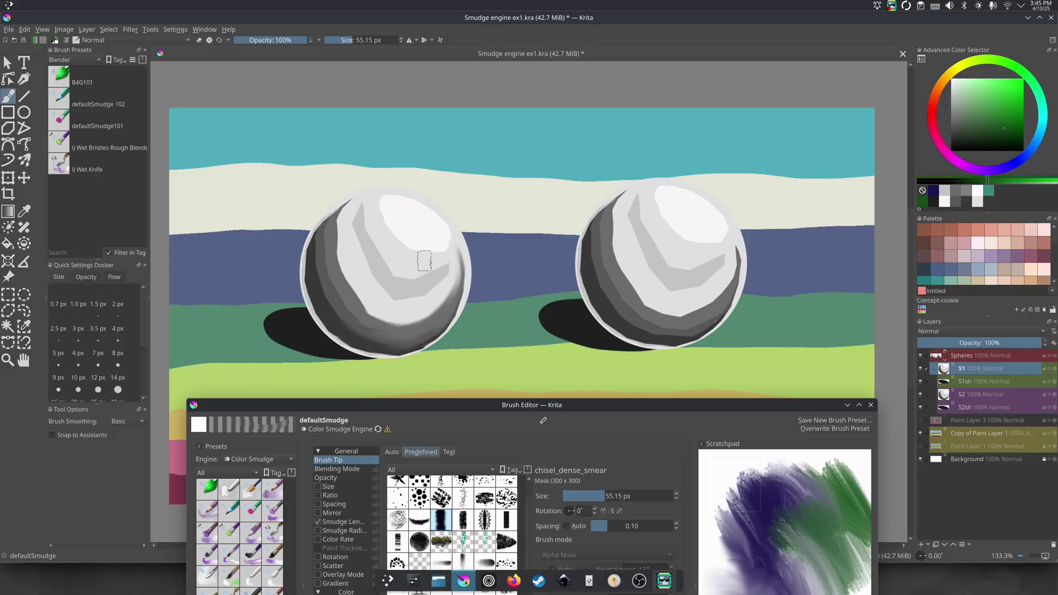
{"action": "mouse_move", "coordinate": [330, 406]}
{"action": "left_mouse_down"}
{"action": "mouse_move", "coordinate": [344, 335]}
{"action": "mouse_move", "coordinate": [341, 243]}
{"action": "mouse_move", "coordinate": [339, 327]}
{"action": "mouse_move", "coordinate": [313, 385]}
{"action": "left_mouse_up"}
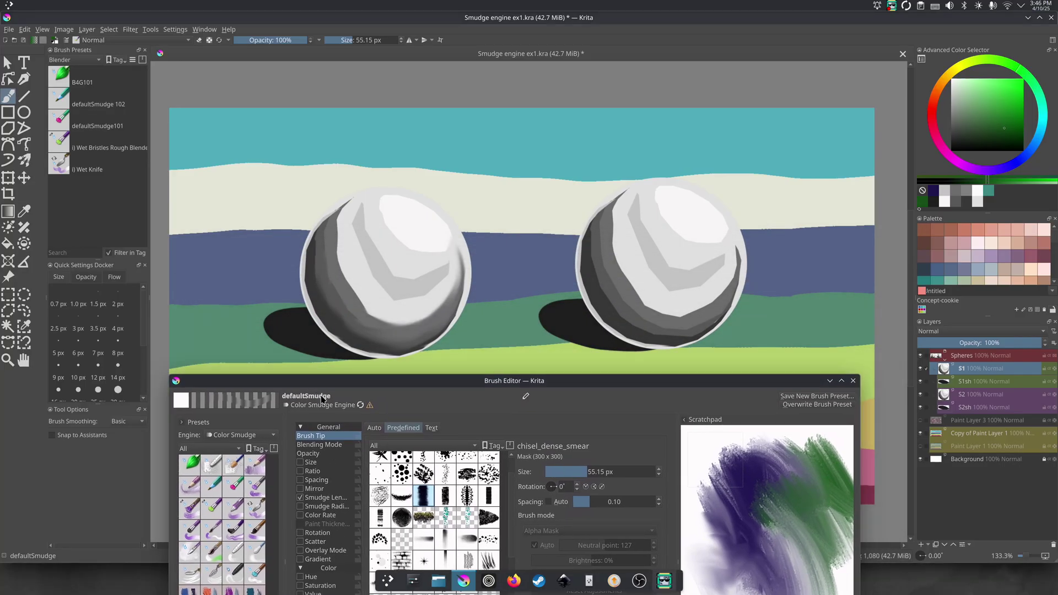
{"action": "mouse_move", "coordinate": [331, 384]}
{"action": "left_mouse_down"}
{"action": "mouse_move", "coordinate": [346, 346]}
{"action": "mouse_move", "coordinate": [346, 162]}
{"action": "mouse_move", "coordinate": [325, 167]}
{"action": "left_mouse_up"}
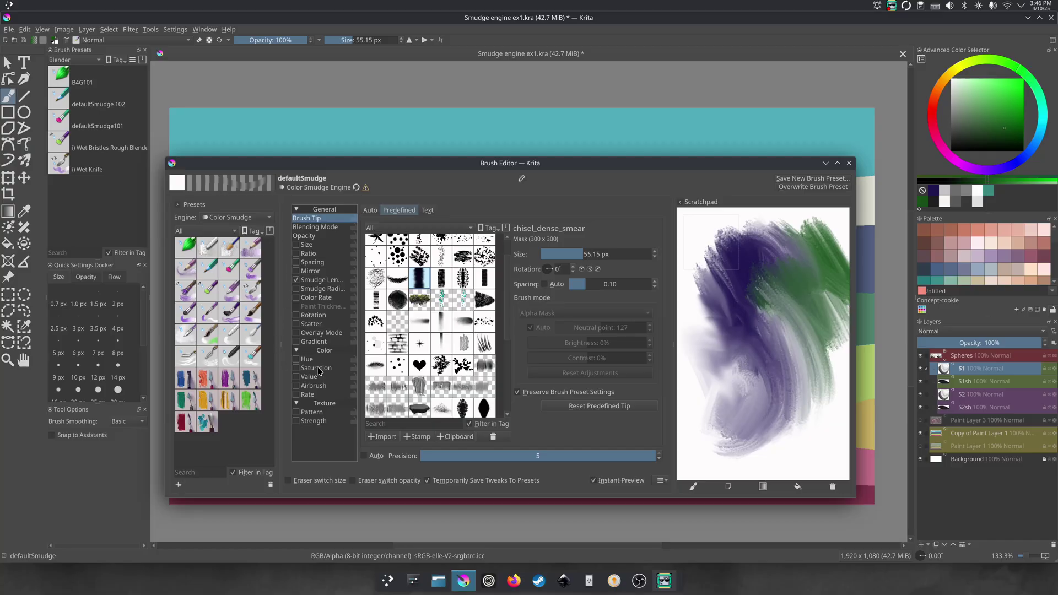
Reduce the brush tip spacing to 0.02, testing smudge strokes on the scratchpad's purple paint
{"action": "mouse_move", "coordinate": [755, 292]}
{"action": "left_mouse_down"}
{"action": "mouse_move", "coordinate": [717, 331]}
{"action": "mouse_move", "coordinate": [750, 292]}
{"action": "mouse_move", "coordinate": [748, 356]}
{"action": "mouse_move", "coordinate": [713, 337]}
{"action": "left_mouse_up"}
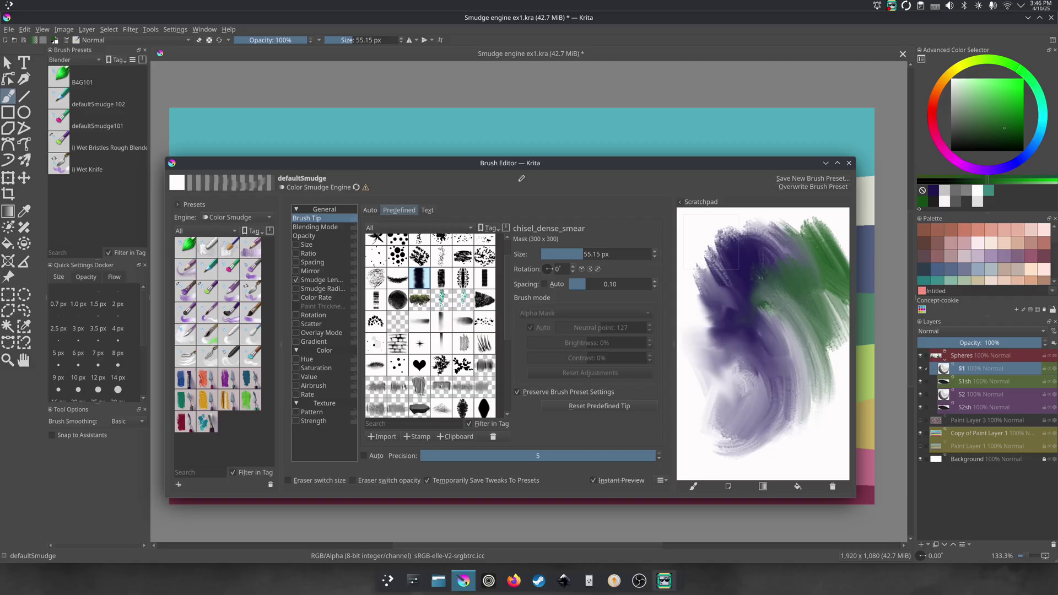
{"action": "mouse_move", "coordinate": [765, 327]}
{"action": "left_mouse_down"}
{"action": "mouse_move", "coordinate": [733, 314]}
{"action": "mouse_move", "coordinate": [709, 336]}
{"action": "left_mouse_up"}
{"action": "left_click_drag", "start_coordinate": [578, 282], "coordinate": [553, 282]}
{"action": "mouse_move", "coordinate": [757, 337]}
{"action": "left_mouse_down"}
{"action": "mouse_move", "coordinate": [733, 365]}
{"action": "mouse_move", "coordinate": [760, 388]}
{"action": "mouse_move", "coordinate": [723, 327]}
{"action": "mouse_move", "coordinate": [750, 386]}
{"action": "mouse_move", "coordinate": [736, 370]}
{"action": "mouse_move", "coordinate": [711, 248]}
{"action": "mouse_move", "coordinate": [724, 386]}
{"action": "left_mouse_up"}
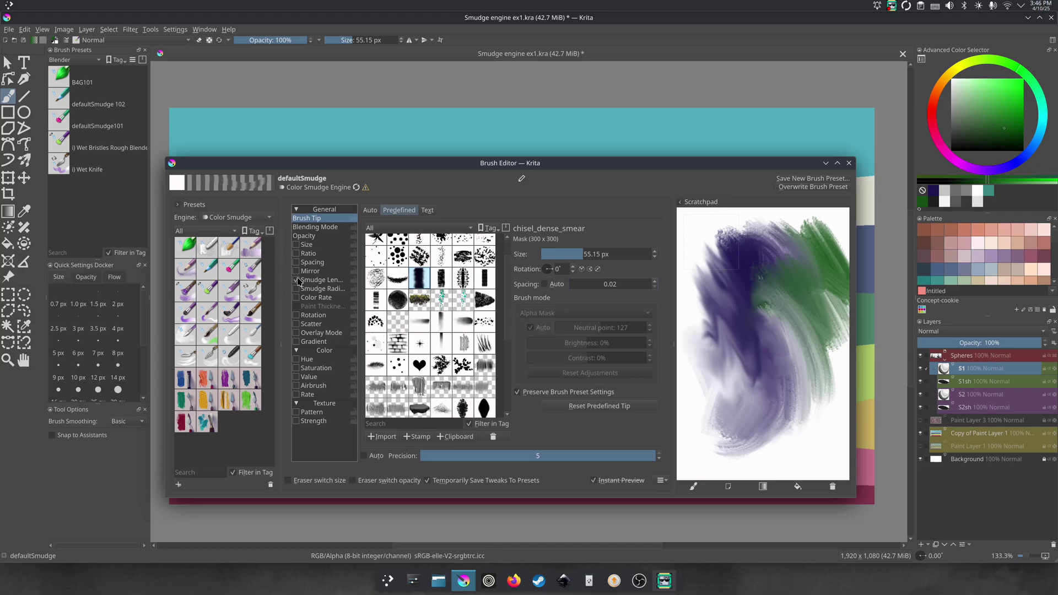
Switch the Smudge Length mode to Dulling and test it on the scratchpad
{"action": "left_click", "coordinate": [317, 280]}
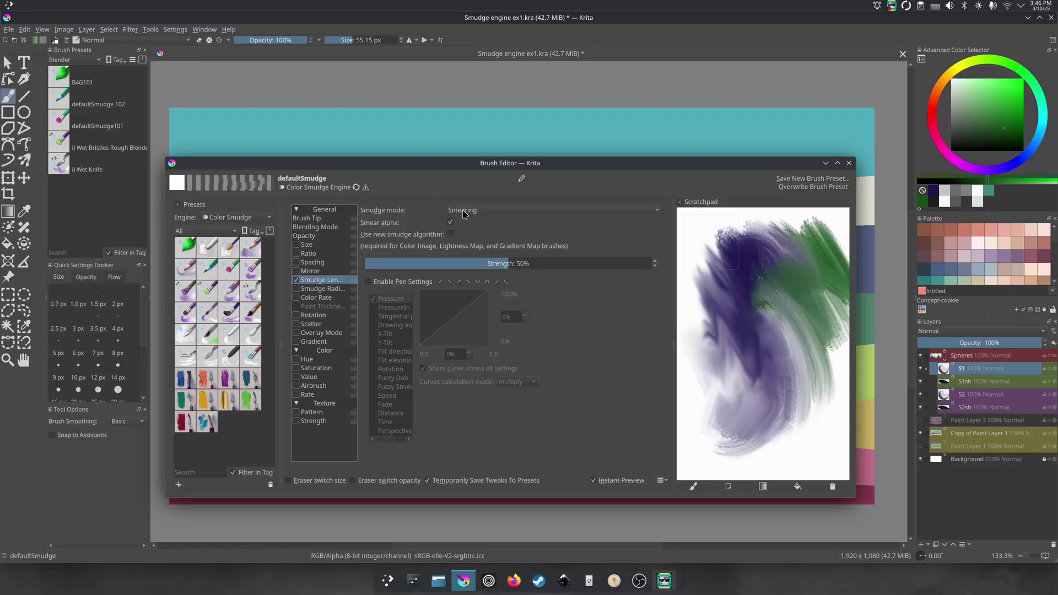
{"action": "mouse_move", "coordinate": [720, 270]}
{"action": "left_mouse_down"}
{"action": "mouse_move", "coordinate": [713, 379]}
{"action": "mouse_move", "coordinate": [707, 249]}
{"action": "mouse_move", "coordinate": [709, 390]}
{"action": "mouse_move", "coordinate": [718, 249]}
{"action": "mouse_move", "coordinate": [705, 420]}
{"action": "left_mouse_up"}
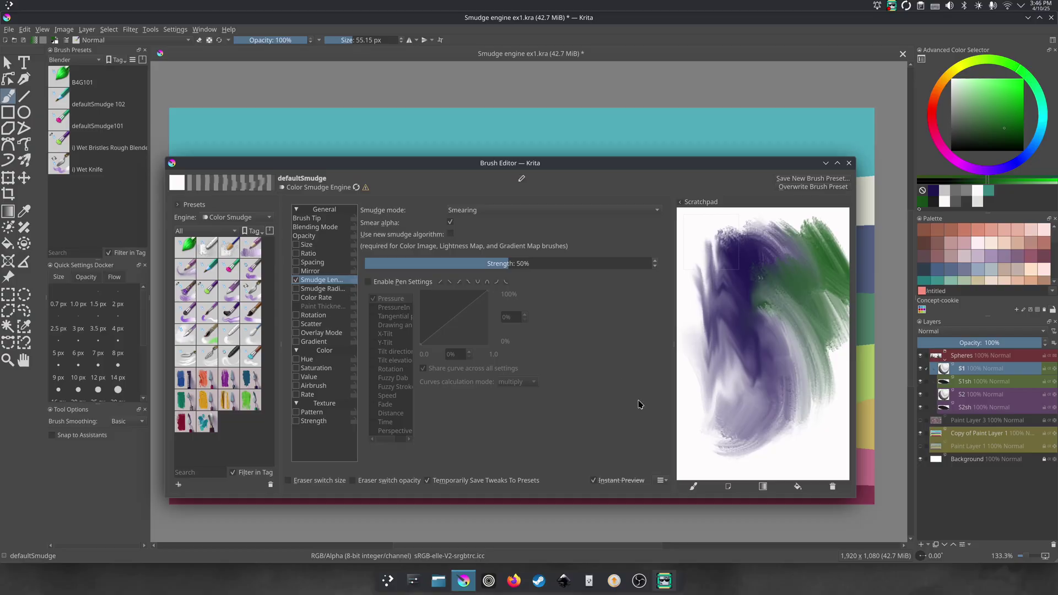
{"action": "left_click", "coordinate": [478, 213]}
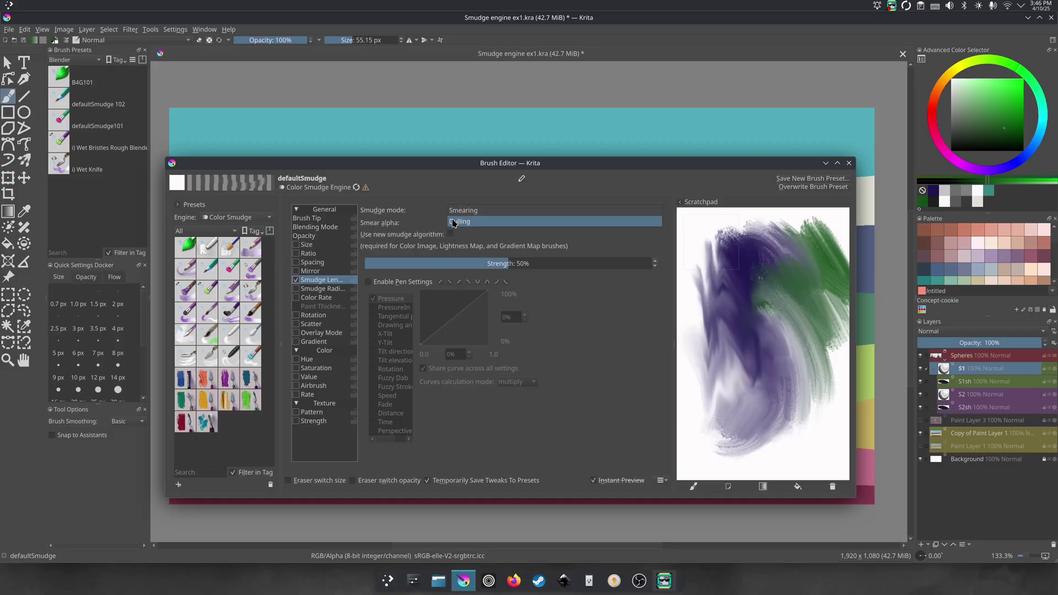
{"action": "left_click", "coordinate": [454, 222]}
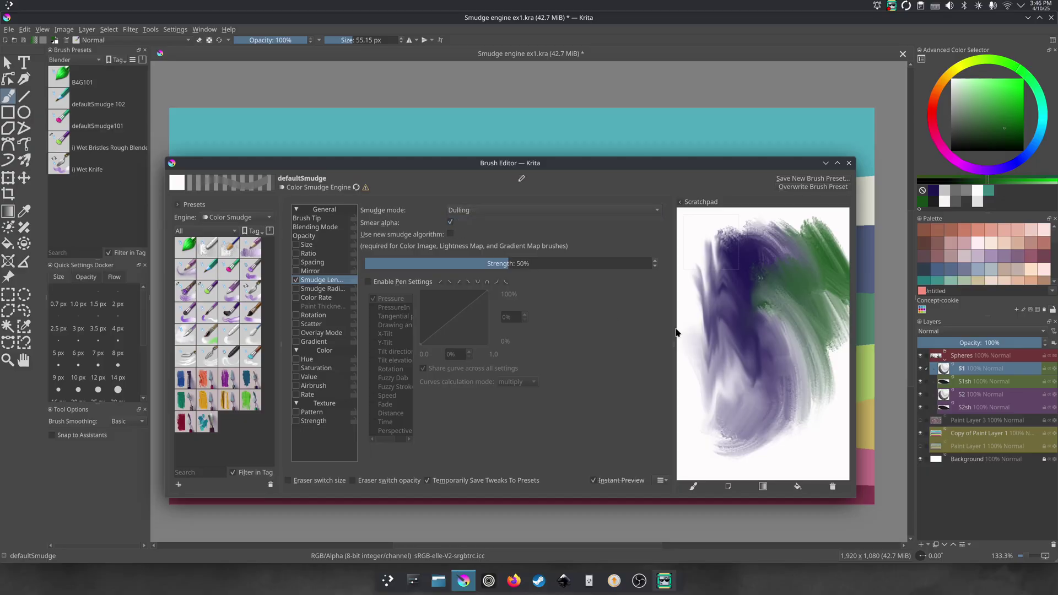
{"action": "mouse_move", "coordinate": [697, 284]}
{"action": "left_mouse_down"}
{"action": "mouse_move", "coordinate": [721, 310]}
{"action": "mouse_move", "coordinate": [716, 272]}
{"action": "mouse_move", "coordinate": [717, 296]}
{"action": "mouse_move", "coordinate": [735, 270]}
{"action": "mouse_move", "coordinate": [747, 282]}
{"action": "mouse_move", "coordinate": [743, 290]}
{"action": "mouse_move", "coordinate": [726, 265]}
{"action": "mouse_move", "coordinate": [726, 309]}
{"action": "mouse_move", "coordinate": [694, 266]}
{"action": "mouse_move", "coordinate": [703, 353]}
{"action": "left_mouse_up"}
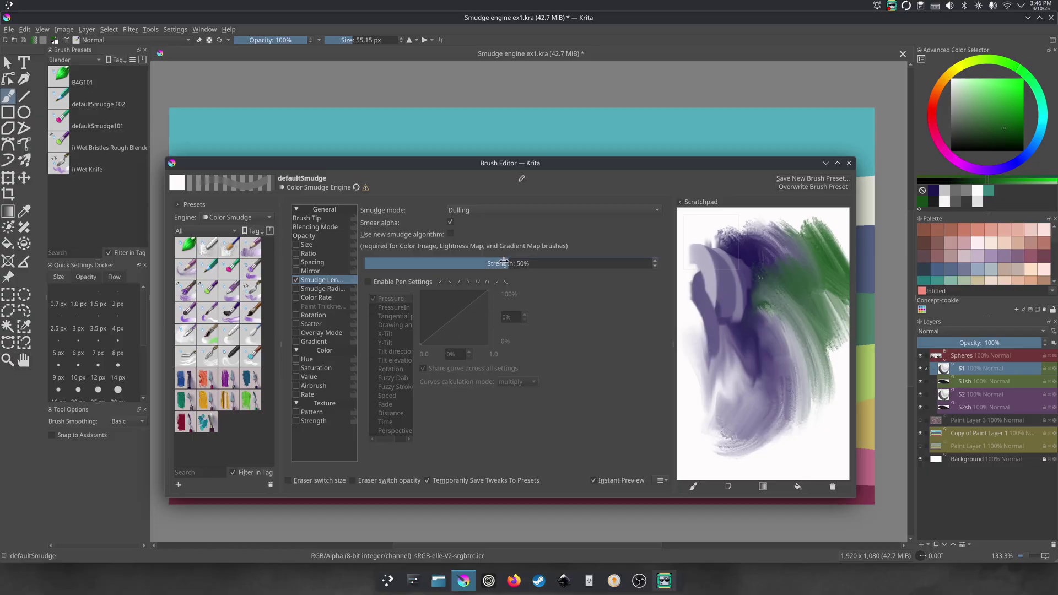
Try smudge strengths of about 96%, 12% and 10%, testing each on the scratchpad
{"action": "mouse_move", "coordinate": [503, 263]}
{"action": "left_mouse_down"}
{"action": "mouse_move", "coordinate": [468, 263]}
{"action": "mouse_move", "coordinate": [634, 265]}
{"action": "left_mouse_up"}
{"action": "mouse_move", "coordinate": [726, 329]}
{"action": "left_mouse_down"}
{"action": "mouse_move", "coordinate": [733, 365]}
{"action": "mouse_move", "coordinate": [712, 358]}
{"action": "left_mouse_up"}
{"action": "left_click_drag", "start_coordinate": [587, 256], "coordinate": [394, 264]}
{"action": "mouse_move", "coordinate": [728, 335]}
{"action": "left_mouse_down"}
{"action": "mouse_move", "coordinate": [712, 326]}
{"action": "mouse_move", "coordinate": [696, 340]}
{"action": "mouse_move", "coordinate": [708, 350]}
{"action": "mouse_move", "coordinate": [715, 323]}
{"action": "mouse_move", "coordinate": [726, 321]}
{"action": "mouse_move", "coordinate": [707, 320]}
{"action": "mouse_move", "coordinate": [685, 341]}
{"action": "mouse_move", "coordinate": [693, 410]}
{"action": "mouse_move", "coordinate": [696, 333]}
{"action": "left_mouse_up"}
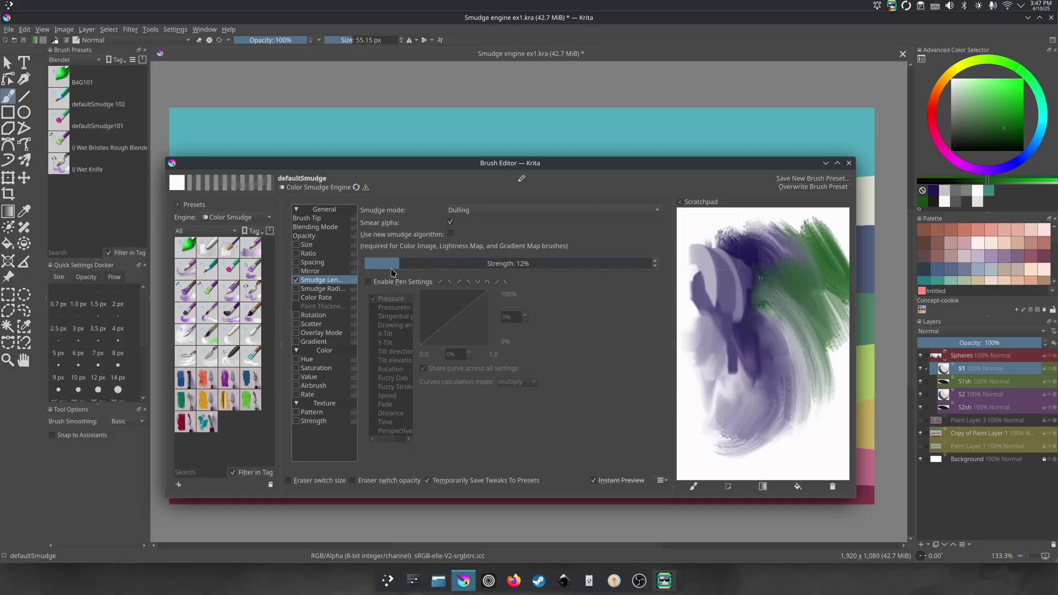
{"action": "left_click_drag", "start_coordinate": [398, 263], "coordinate": [393, 264]}
{"action": "mouse_move", "coordinate": [705, 328]}
{"action": "left_mouse_down"}
{"action": "mouse_move", "coordinate": [738, 334]}
{"action": "mouse_move", "coordinate": [706, 307]}
{"action": "mouse_move", "coordinate": [694, 331]}
{"action": "mouse_move", "coordinate": [718, 352]}
{"action": "mouse_move", "coordinate": [713, 321]}
{"action": "mouse_move", "coordinate": [720, 356]}
{"action": "mouse_move", "coordinate": [761, 343]}
{"action": "mouse_move", "coordinate": [741, 385]}
{"action": "left_mouse_up"}
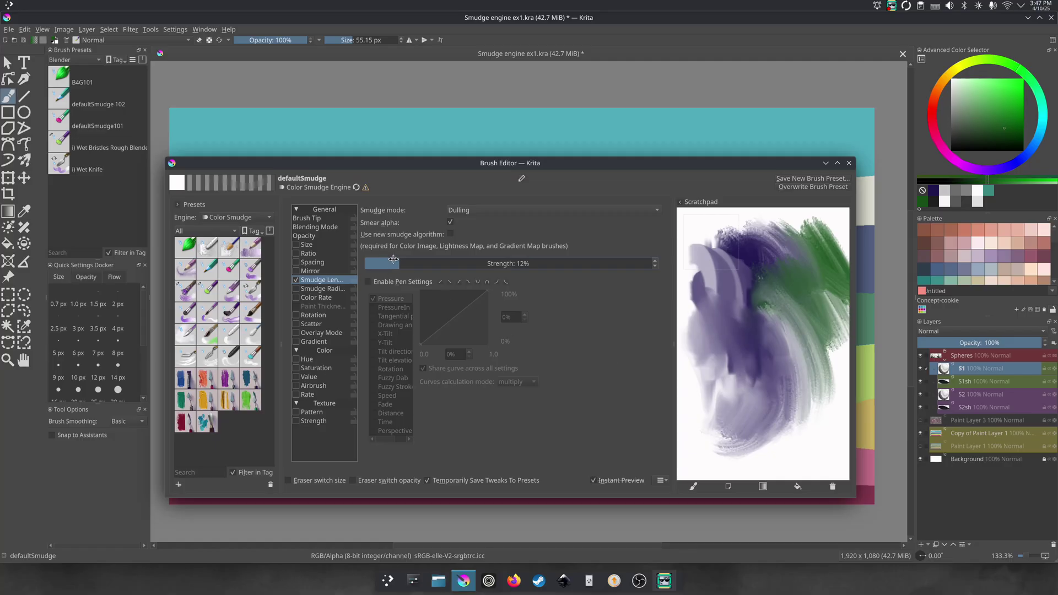
{"action": "mouse_move", "coordinate": [763, 311]}
{"action": "left_mouse_down"}
{"action": "mouse_move", "coordinate": [743, 295]}
{"action": "mouse_move", "coordinate": [753, 319]}
{"action": "mouse_move", "coordinate": [745, 353]}
{"action": "left_mouse_up"}
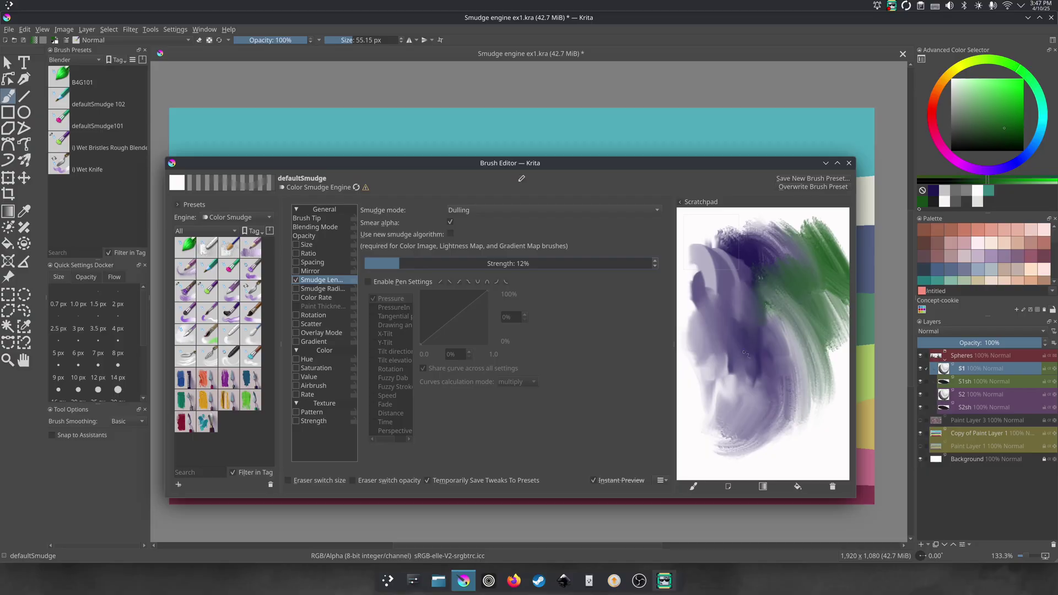
After trying about 90%, settle the smudge strength at 15% and test it
{"action": "left_click_drag", "start_coordinate": [433, 264], "coordinate": [613, 263]}
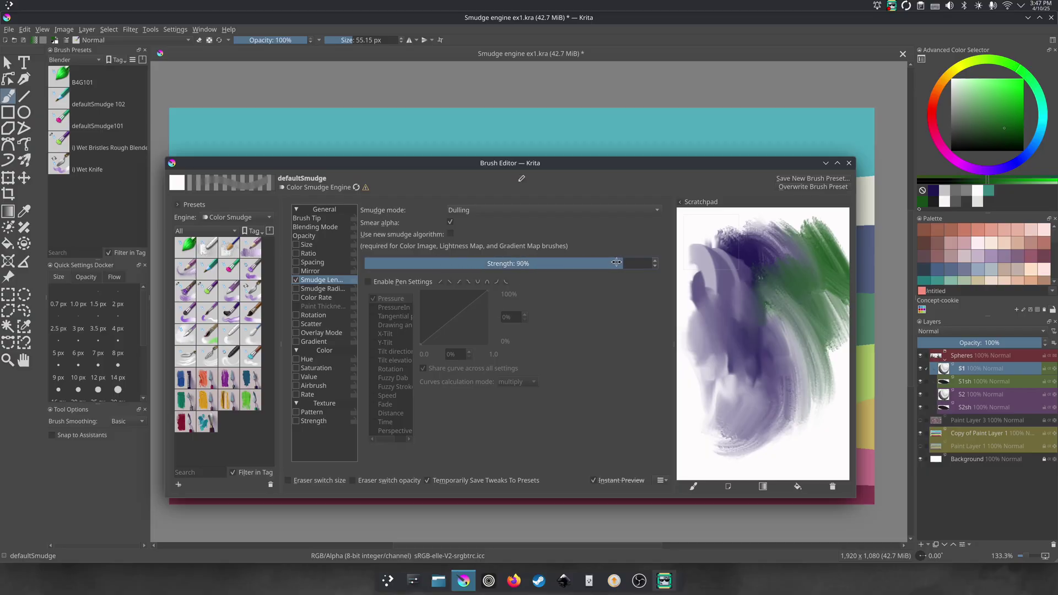
{"action": "mouse_move", "coordinate": [738, 322]}
{"action": "left_mouse_down"}
{"action": "mouse_move", "coordinate": [773, 276]}
{"action": "mouse_move", "coordinate": [750, 284]}
{"action": "mouse_move", "coordinate": [787, 294]}
{"action": "mouse_move", "coordinate": [770, 286]}
{"action": "mouse_move", "coordinate": [793, 315]}
{"action": "mouse_move", "coordinate": [749, 281]}
{"action": "mouse_move", "coordinate": [769, 320]}
{"action": "left_mouse_up"}
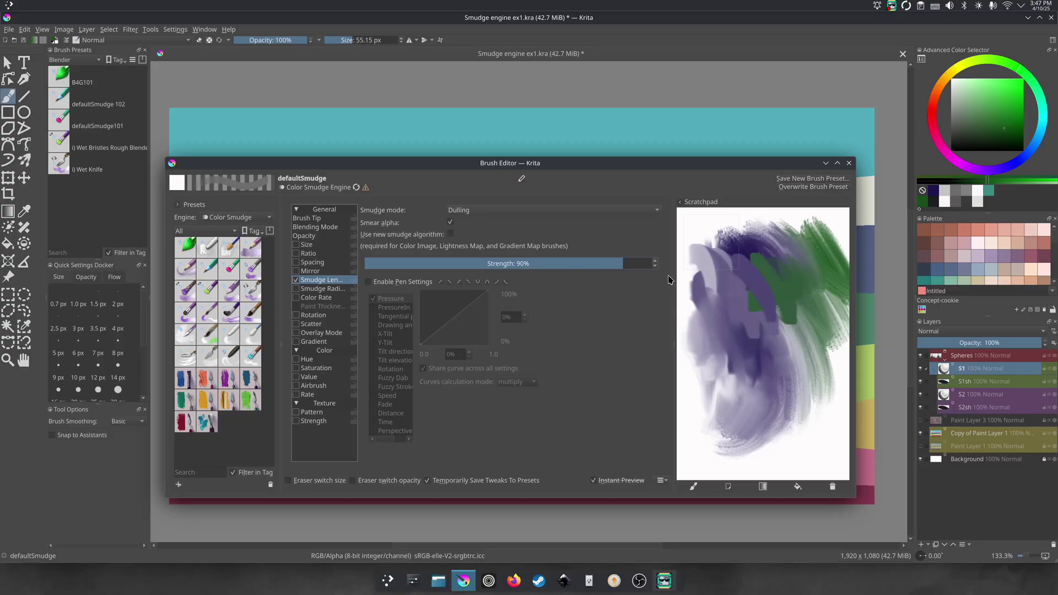
{"action": "left_click_drag", "start_coordinate": [711, 242], "coordinate": [731, 303]}
{"action": "left_click_drag", "start_coordinate": [492, 258], "coordinate": [395, 264]}
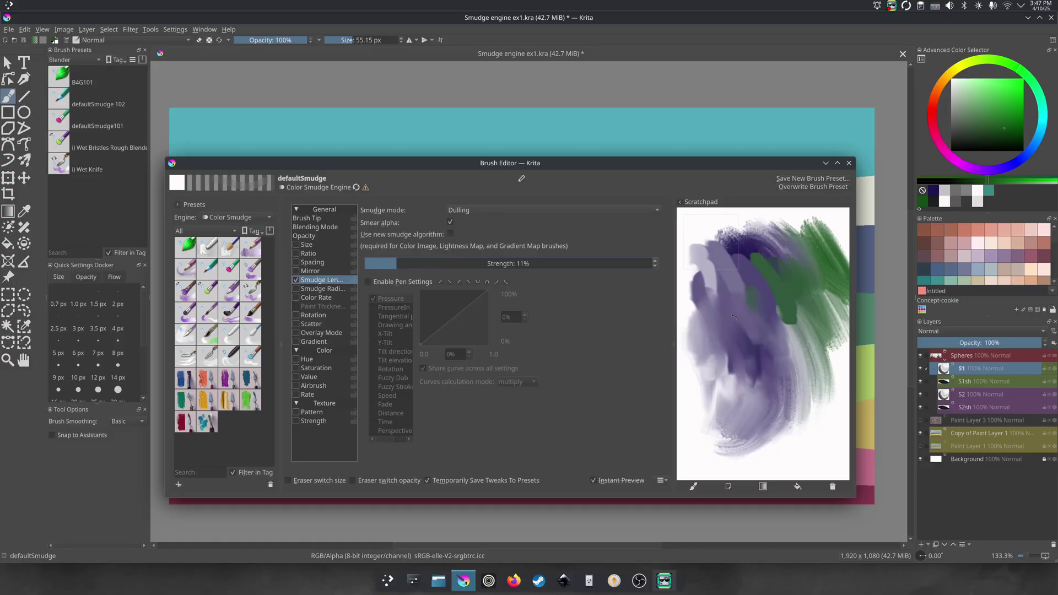
{"action": "left_click", "coordinate": [401, 263]}
{"action": "left_click_drag", "start_coordinate": [750, 352], "coordinate": [716, 400]}
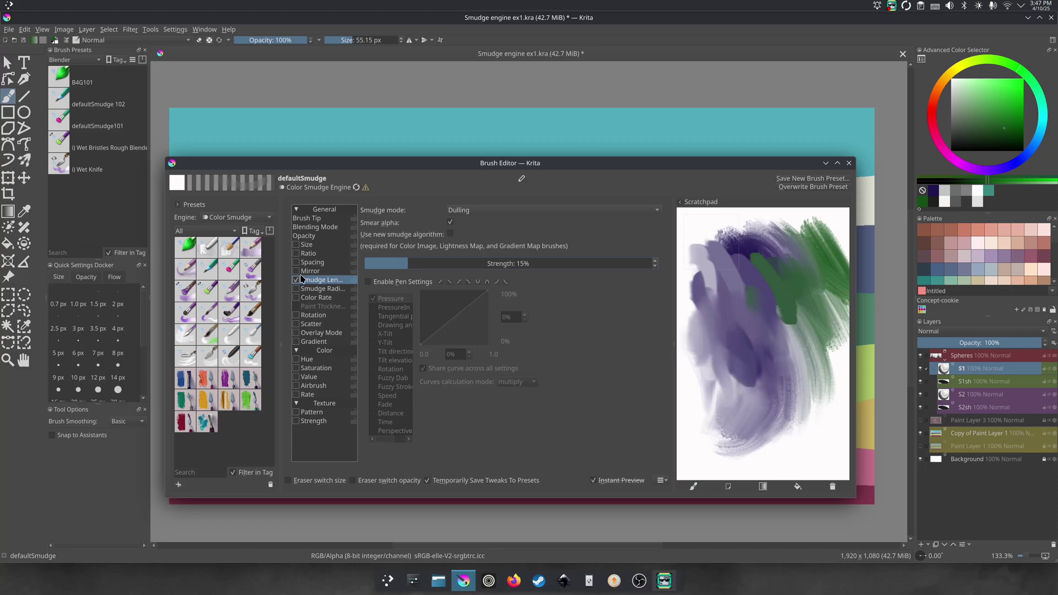
Enable the Rotation option and test the rotating brush by smudging green into purple on the scratchpad
{"action": "left_click", "coordinate": [307, 317]}
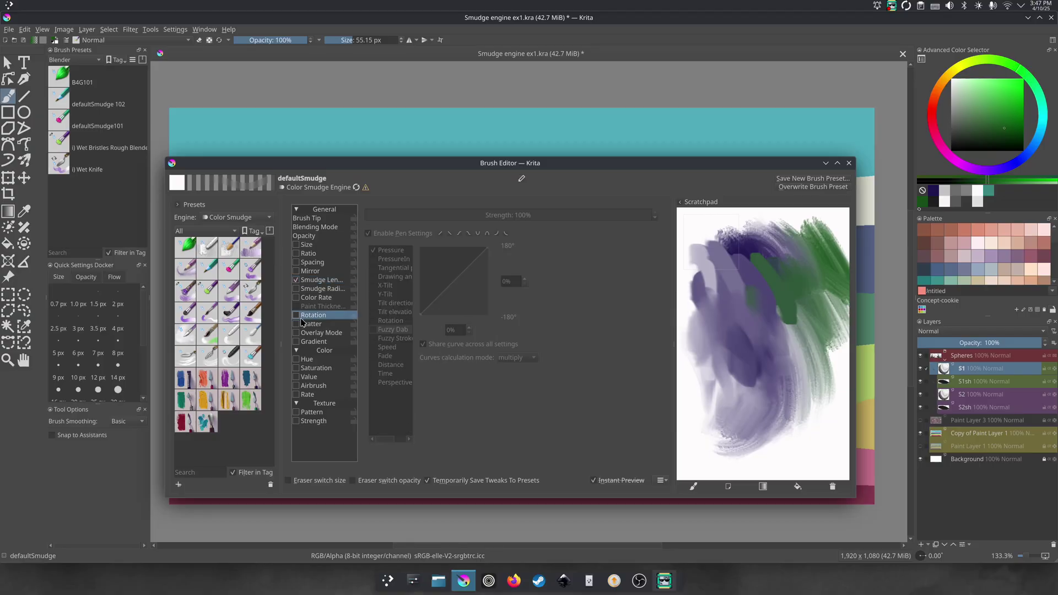
{"action": "left_click", "coordinate": [297, 316]}
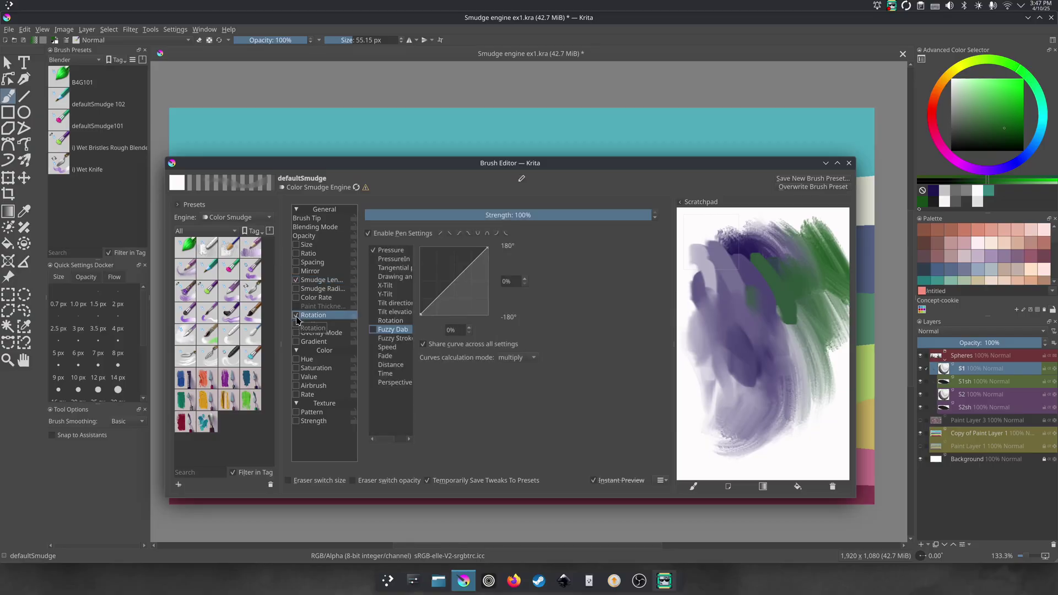
{"action": "left_click_drag", "start_coordinate": [725, 352], "coordinate": [710, 389]}
{"action": "left_click_drag", "start_coordinate": [786, 242], "coordinate": [767, 264]}
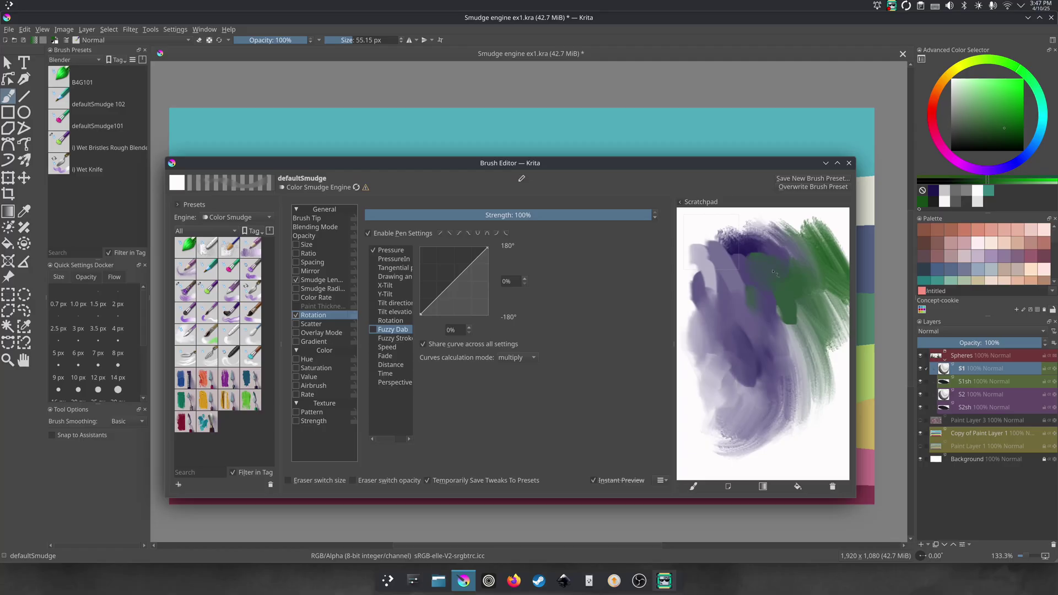
{"action": "left_click_drag", "start_coordinate": [794, 313], "coordinate": [787, 331]}
Smooth the left sphere's mottled right-side and lower shading with the rotating smudge brush
{"action": "left_click_drag", "start_coordinate": [658, 167], "coordinate": [645, 417]}
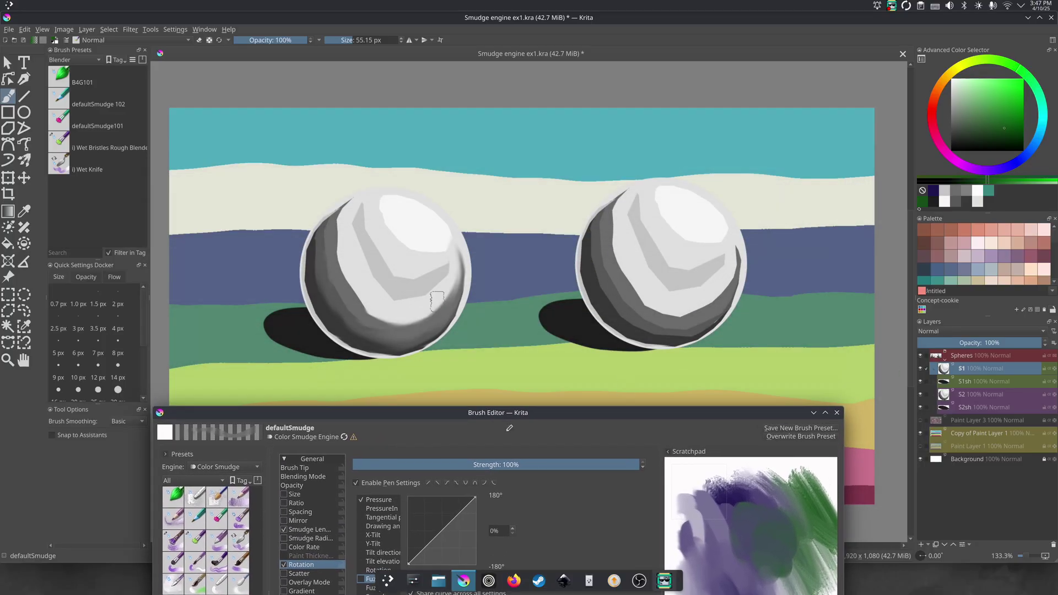
{"action": "mouse_move", "coordinate": [438, 301]}
{"action": "left_mouse_down"}
{"action": "mouse_move", "coordinate": [376, 321]}
{"action": "mouse_move", "coordinate": [418, 322]}
{"action": "mouse_move", "coordinate": [374, 317]}
{"action": "mouse_move", "coordinate": [414, 326]}
{"action": "mouse_move", "coordinate": [365, 307]}
{"action": "mouse_move", "coordinate": [405, 320]}
{"action": "mouse_move", "coordinate": [353, 280]}
{"action": "mouse_move", "coordinate": [371, 306]}
{"action": "mouse_move", "coordinate": [333, 247]}
{"action": "mouse_move", "coordinate": [364, 311]}
{"action": "mouse_move", "coordinate": [343, 306]}
{"action": "mouse_move", "coordinate": [420, 325]}
{"action": "mouse_move", "coordinate": [321, 285]}
{"action": "mouse_move", "coordinate": [380, 347]}
{"action": "left_mouse_up"}
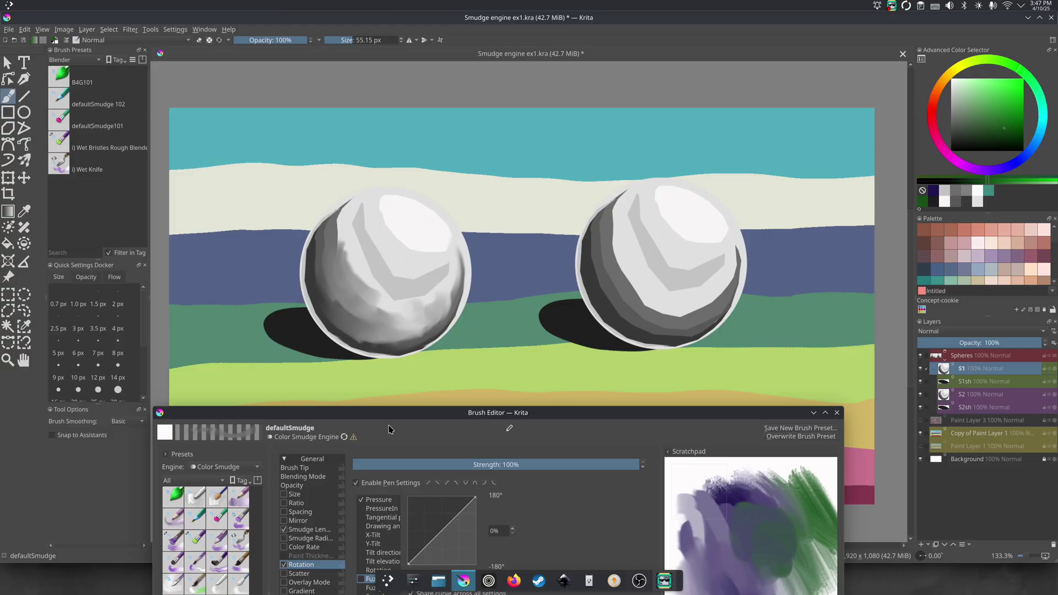
{"action": "left_click_drag", "start_coordinate": [379, 412], "coordinate": [400, 214]}
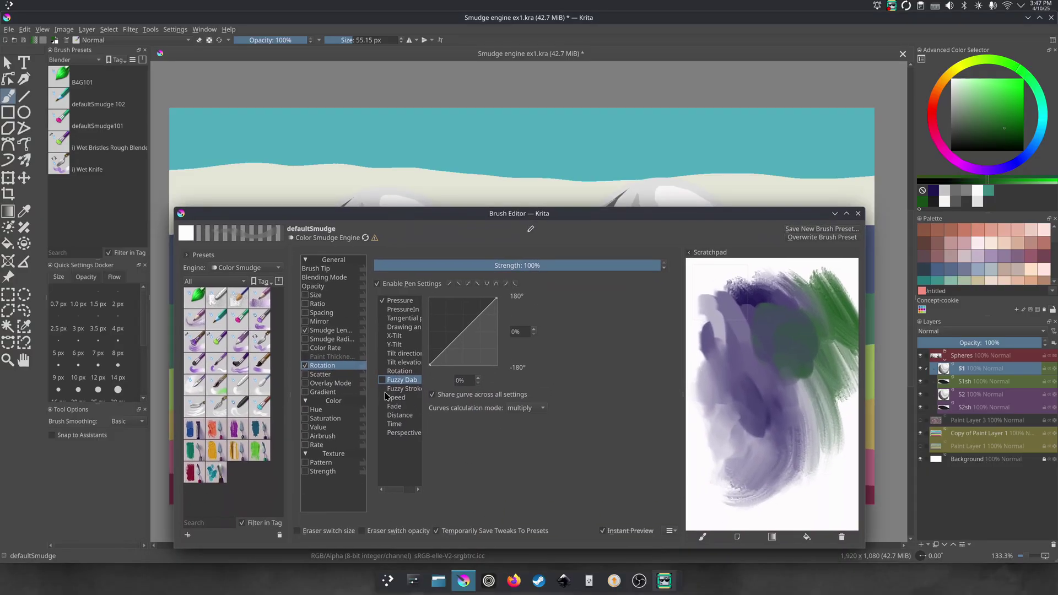
{"action": "left_click_drag", "start_coordinate": [372, 221], "coordinate": [360, 405]}
{"action": "mouse_move", "coordinate": [353, 281]}
{"action": "left_mouse_down"}
{"action": "mouse_move", "coordinate": [392, 315]}
{"action": "mouse_move", "coordinate": [357, 298]}
{"action": "mouse_move", "coordinate": [389, 301]}
{"action": "mouse_move", "coordinate": [345, 245]}
{"action": "mouse_move", "coordinate": [375, 325]}
{"action": "mouse_move", "coordinate": [331, 292]}
{"action": "mouse_move", "coordinate": [380, 344]}
{"action": "mouse_move", "coordinate": [375, 334]}
{"action": "left_mouse_up"}
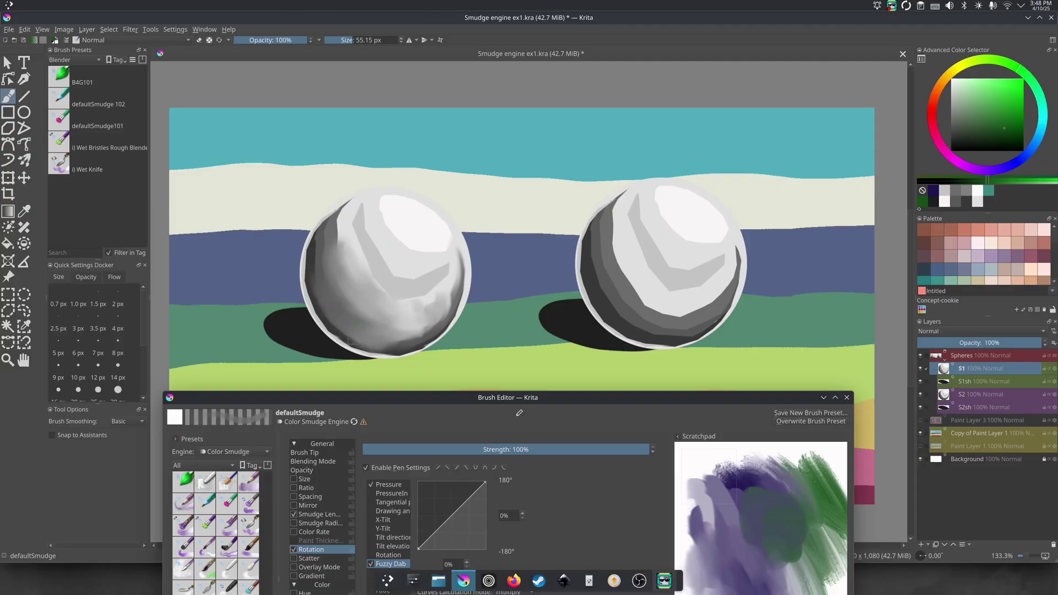
{"action": "left_click_drag", "start_coordinate": [456, 277], "coordinate": [419, 295]}
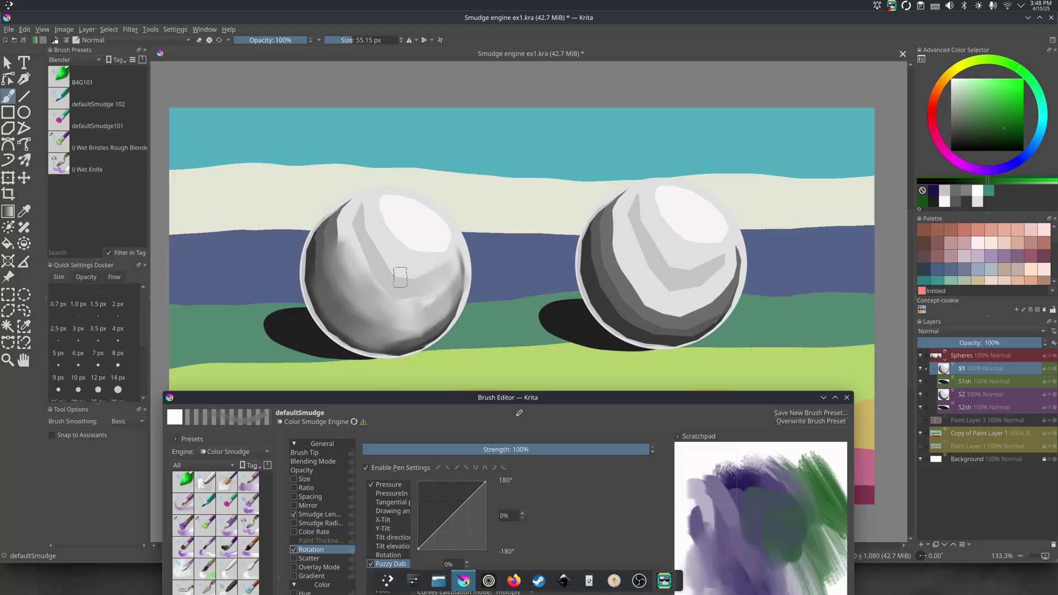
{"action": "mouse_move", "coordinate": [345, 398]}
{"action": "left_mouse_down"}
{"action": "mouse_move", "coordinate": [379, 211]}
{"action": "mouse_move", "coordinate": [365, 183]}
{"action": "left_mouse_up"}
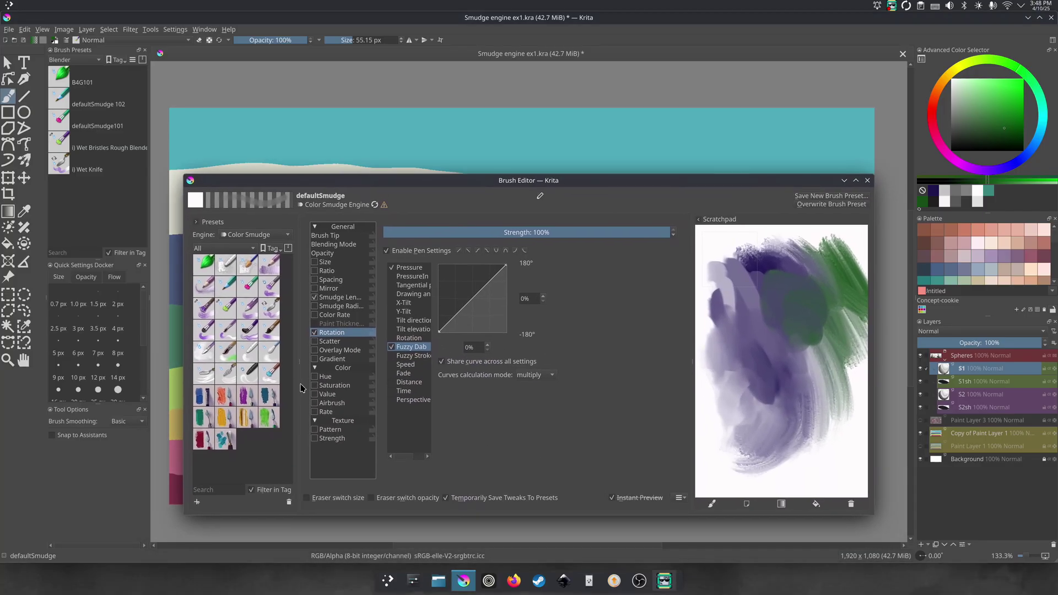
On Copy of Paint Layer 1, smudge the sky and horizon between the spheres with scatter
{"action": "left_click", "coordinate": [316, 342]}
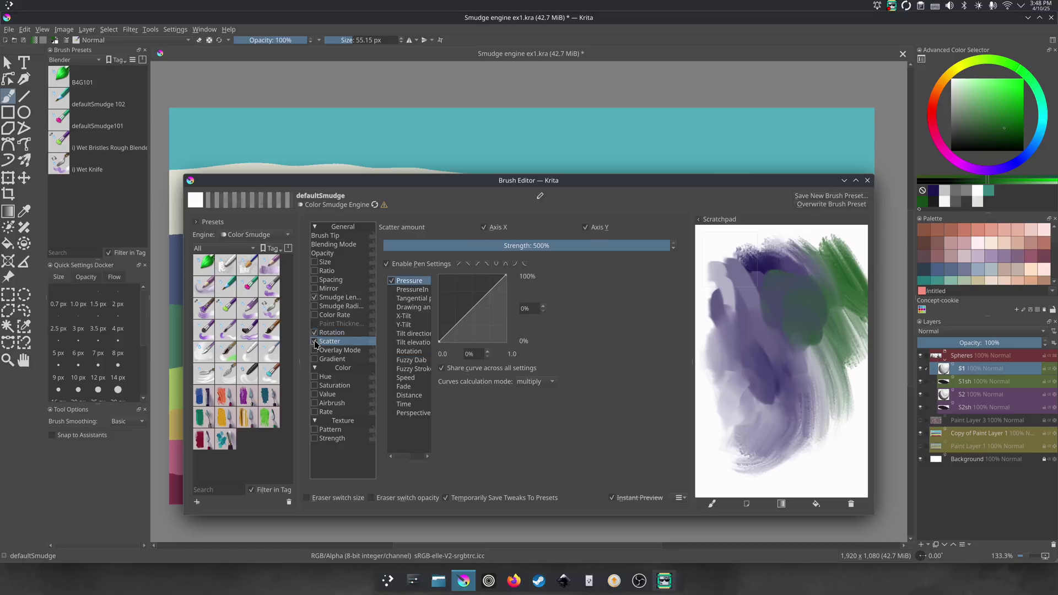
{"action": "mouse_move", "coordinate": [367, 209]}
{"action": "left_mouse_down"}
{"action": "mouse_move", "coordinate": [370, 468]}
{"action": "mouse_move", "coordinate": [355, 351]}
{"action": "left_mouse_up"}
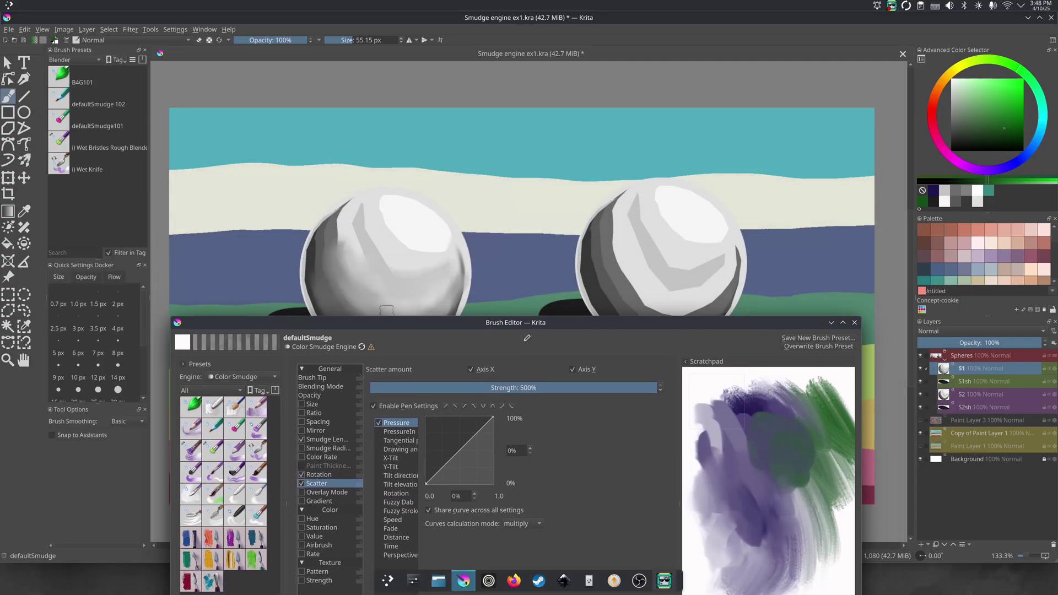
{"action": "left_click", "coordinate": [959, 434]}
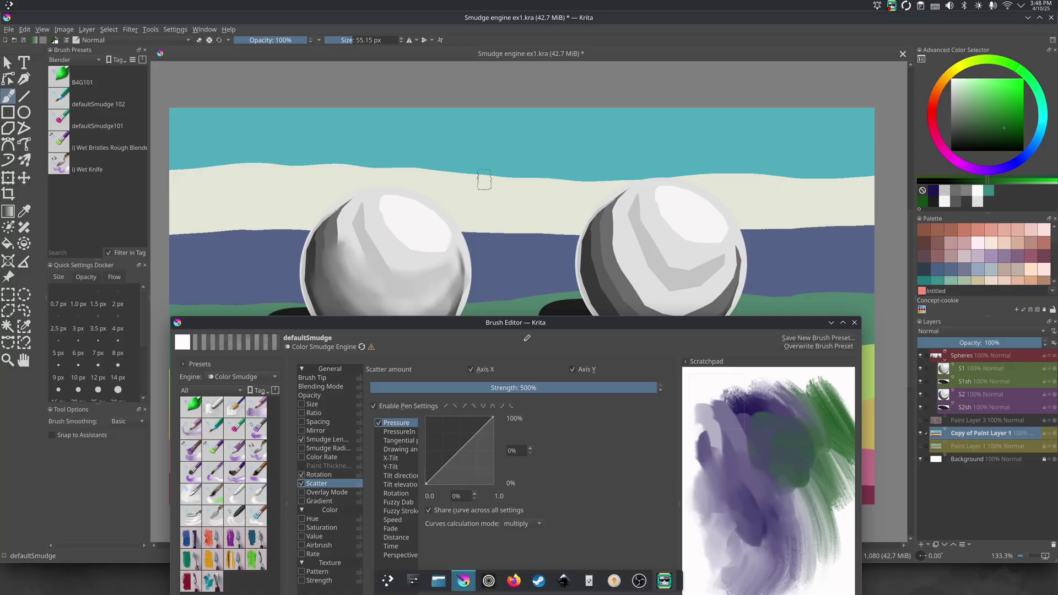
{"action": "mouse_move", "coordinate": [484, 177]}
{"action": "left_mouse_down"}
{"action": "mouse_move", "coordinate": [505, 231]}
{"action": "mouse_move", "coordinate": [537, 220]}
{"action": "mouse_move", "coordinate": [449, 143]}
{"action": "mouse_move", "coordinate": [408, 138]}
{"action": "mouse_move", "coordinate": [529, 187]}
{"action": "mouse_move", "coordinate": [557, 265]}
{"action": "mouse_move", "coordinate": [474, 150]}
{"action": "mouse_move", "coordinate": [470, 207]}
{"action": "left_mouse_up"}
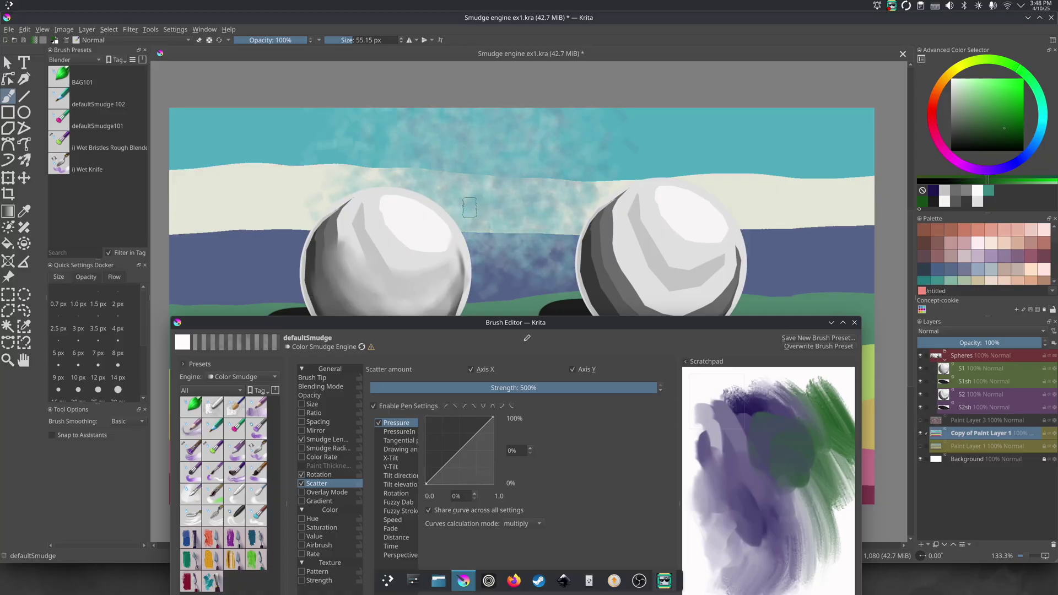
{"action": "mouse_move", "coordinate": [518, 322]}
{"action": "left_mouse_down"}
{"action": "mouse_move", "coordinate": [538, 287]}
{"action": "mouse_move", "coordinate": [543, 205]}
{"action": "left_mouse_up"}
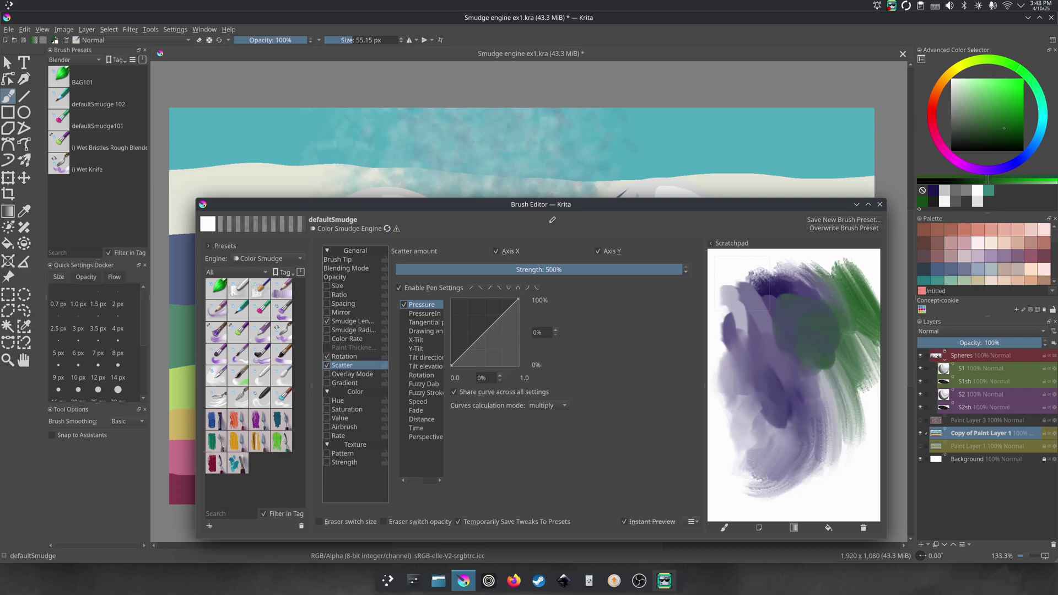
Lower Scatter strength to 188%, test it on the scratchpad, then turn Scatter off
{"action": "left_click_drag", "start_coordinate": [517, 263], "coordinate": [494, 266]}
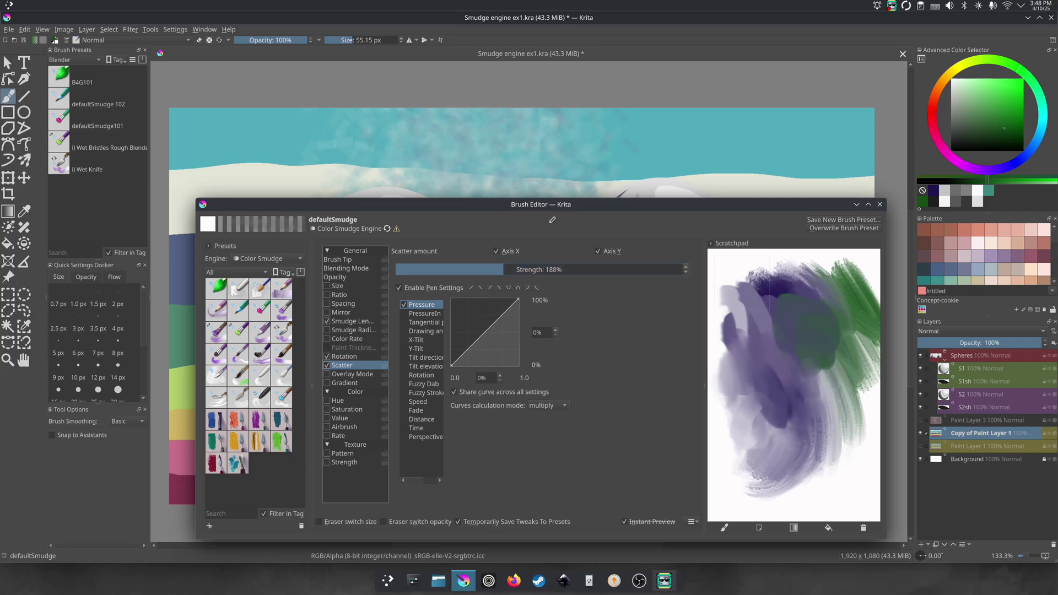
{"action": "left_click_drag", "start_coordinate": [512, 205], "coordinate": [495, 340]}
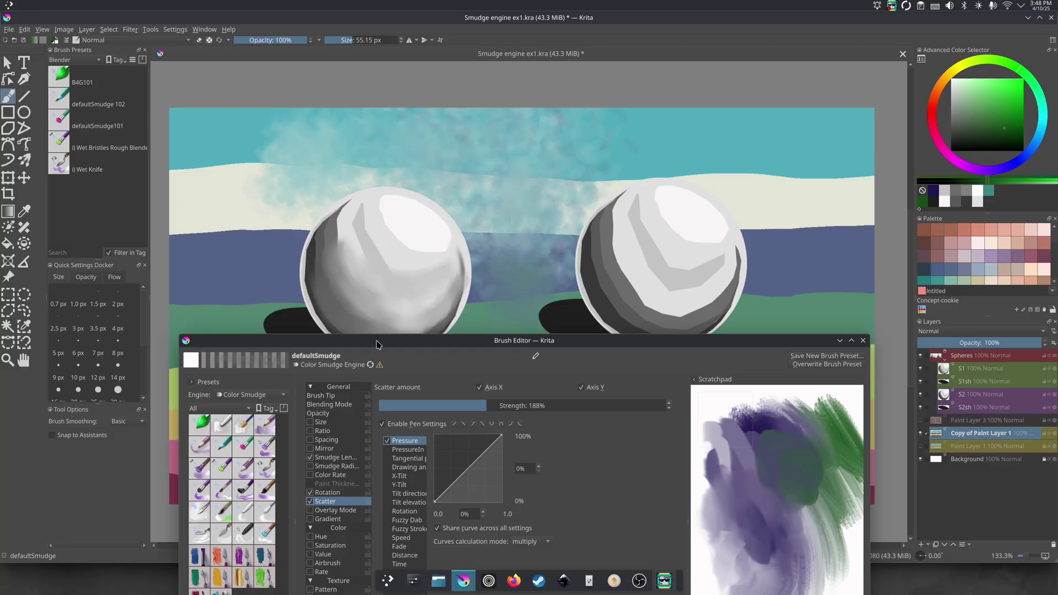
{"action": "left_click_drag", "start_coordinate": [378, 344], "coordinate": [405, 167]}
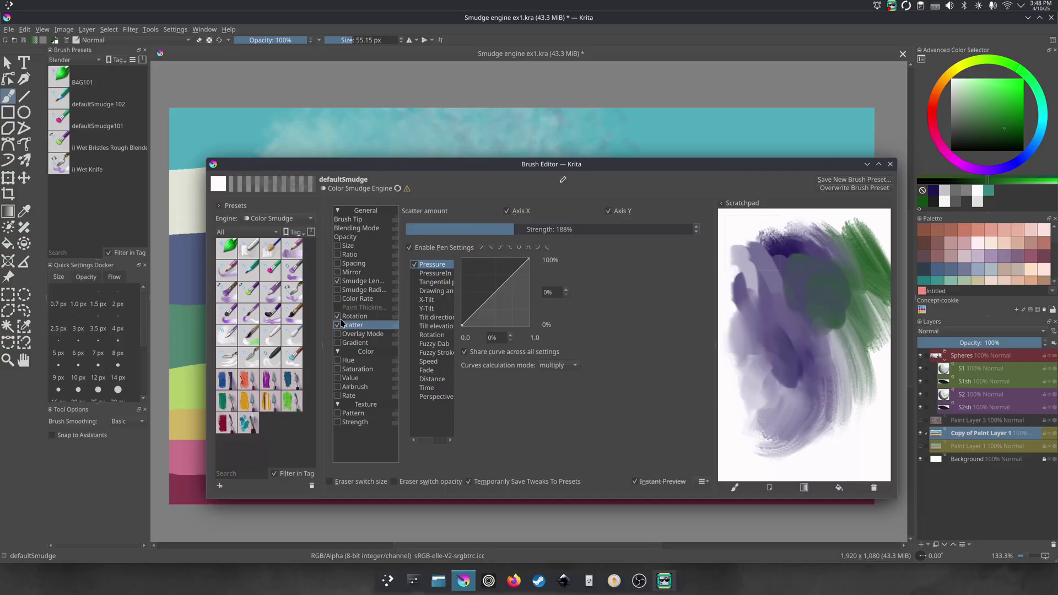
{"action": "left_click_drag", "start_coordinate": [765, 315], "coordinate": [725, 309]}
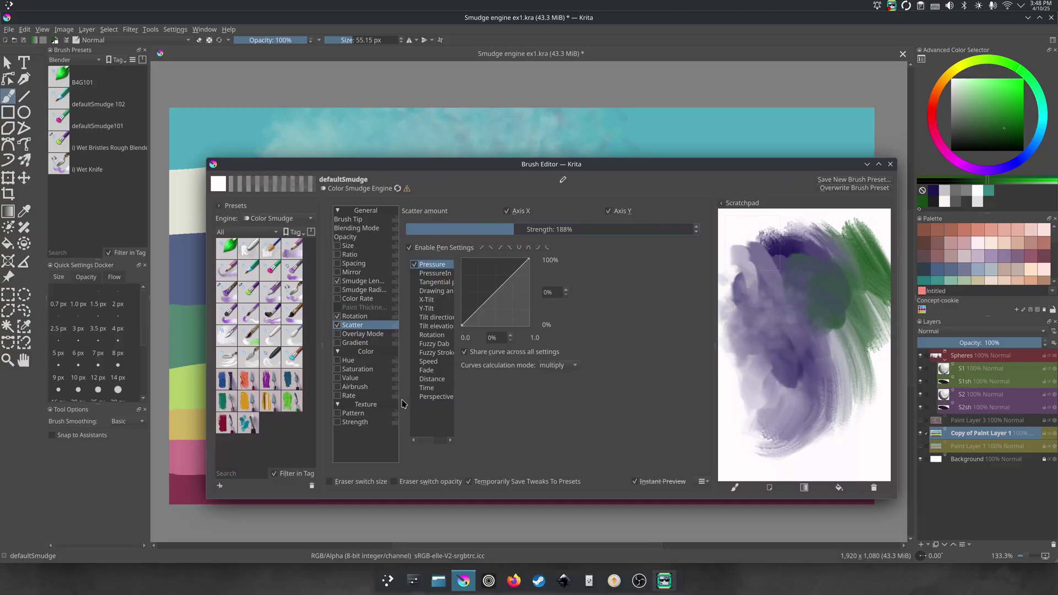
{"action": "left_click", "coordinate": [338, 326]}
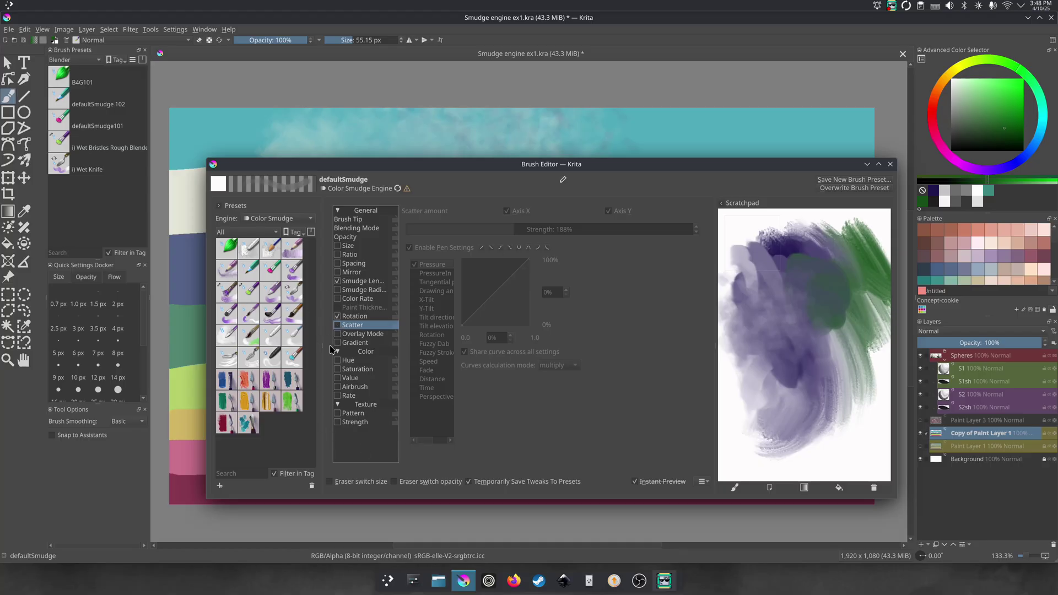
Enable the Pattern texture with 04_paper-C-grain and test it on the cream band
{"action": "left_click", "coordinate": [348, 415]}
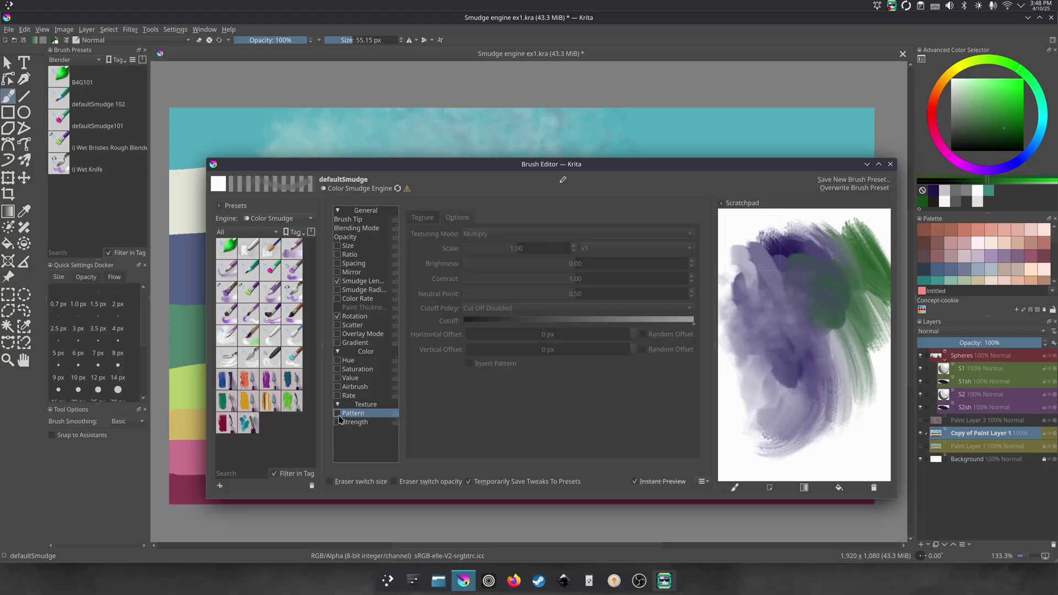
{"action": "left_click", "coordinate": [338, 414]}
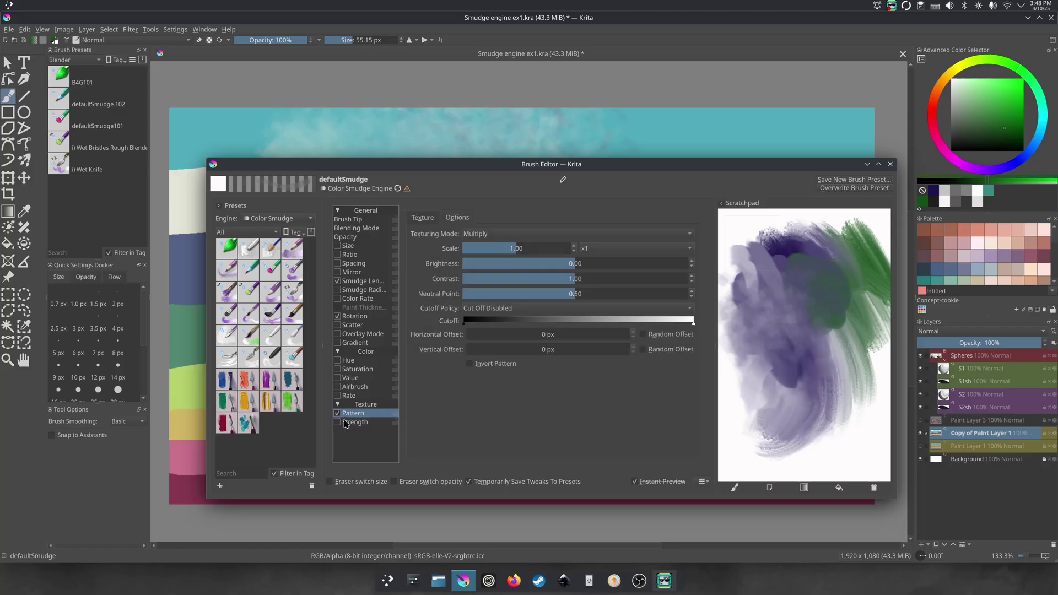
{"action": "left_click", "coordinate": [421, 218]}
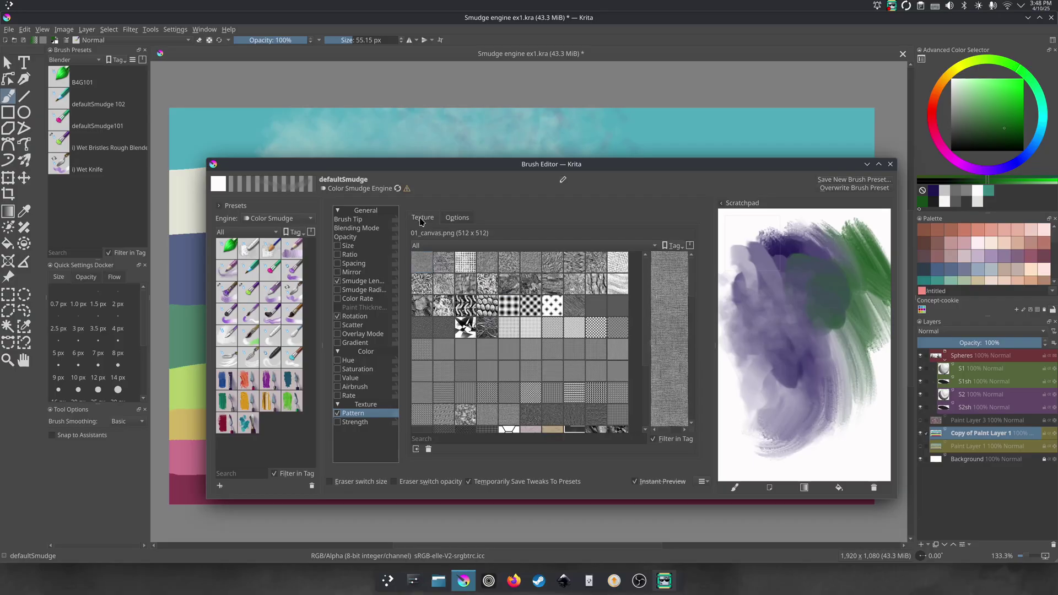
{"action": "left_click", "coordinate": [508, 265]}
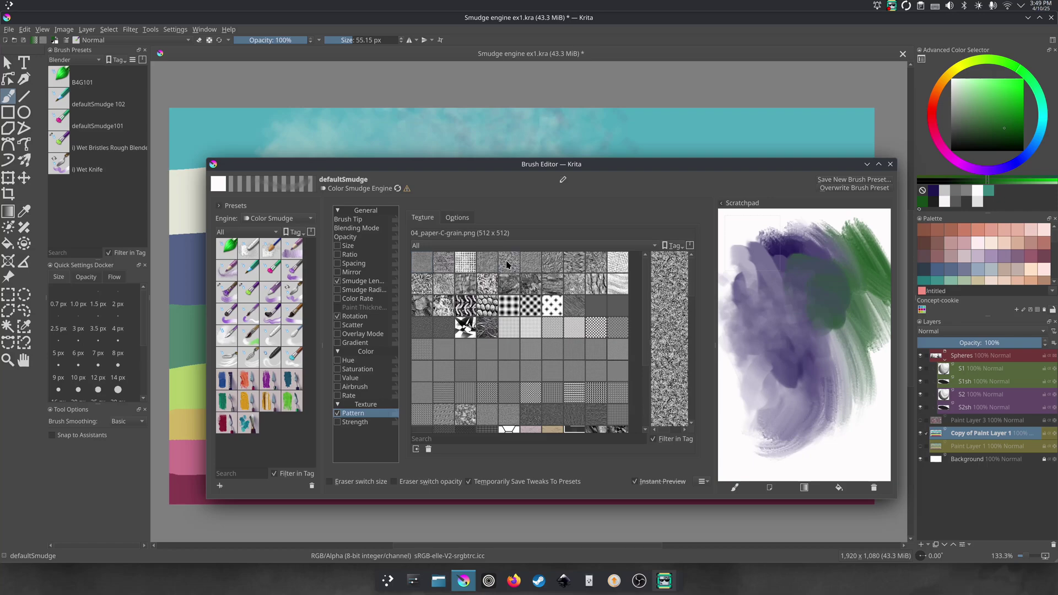
{"action": "left_click_drag", "start_coordinate": [493, 165], "coordinate": [442, 332]}
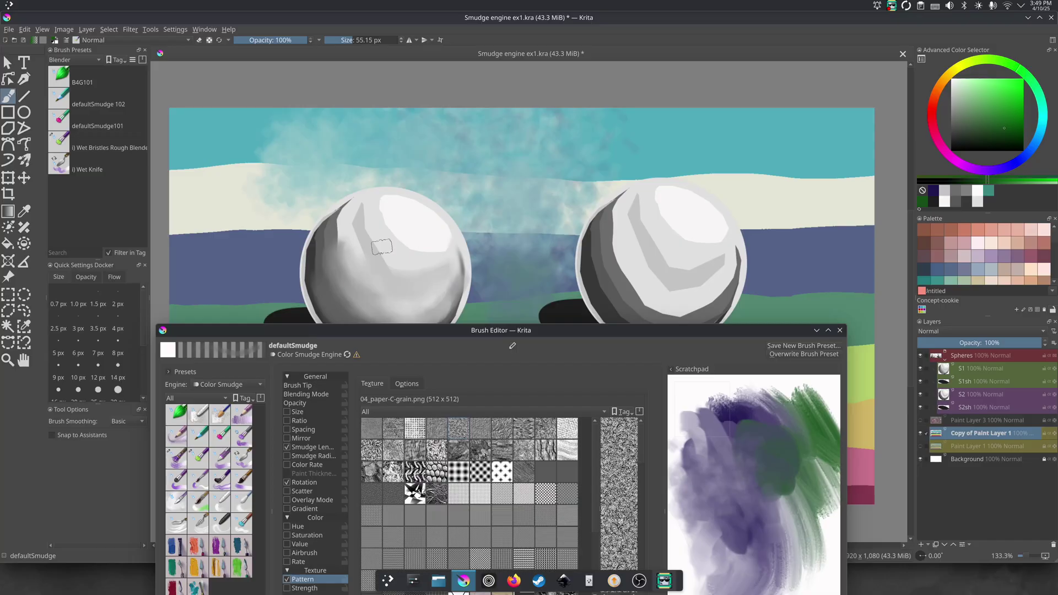
{"action": "mouse_move", "coordinate": [512, 346]}
{"action": "left_mouse_down"}
{"action": "mouse_move", "coordinate": [504, 189]}
{"action": "mouse_move", "coordinate": [494, 177]}
{"action": "left_mouse_up"}
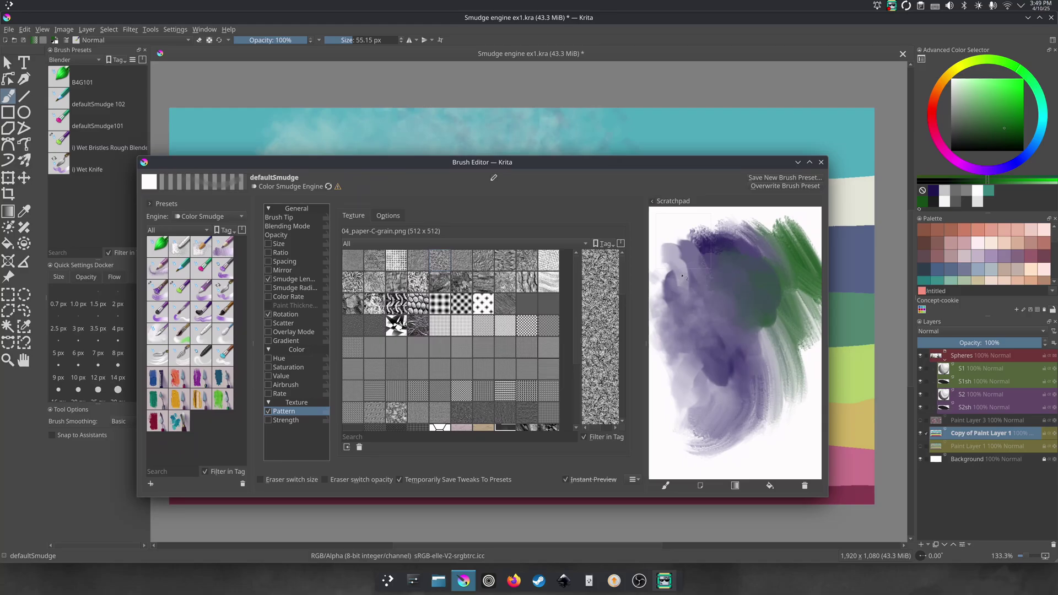
{"action": "mouse_move", "coordinate": [620, 163]}
{"action": "left_mouse_down"}
{"action": "mouse_move", "coordinate": [617, 357]}
{"action": "mouse_move", "coordinate": [628, 439]}
{"action": "left_mouse_up"}
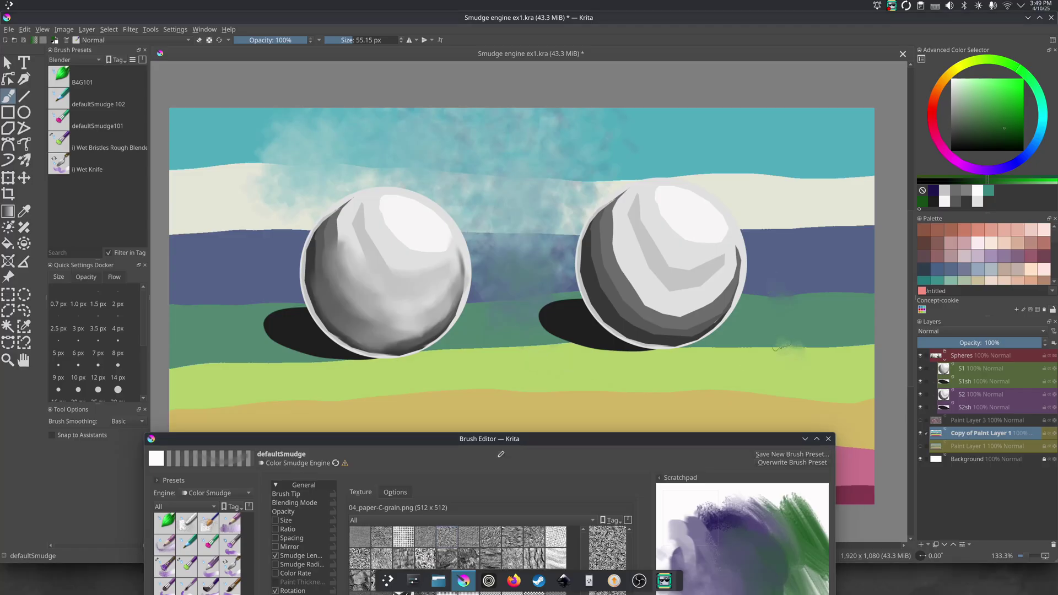
{"action": "mouse_move", "coordinate": [786, 193]}
{"action": "left_mouse_down"}
{"action": "mouse_move", "coordinate": [797, 167]}
{"action": "mouse_move", "coordinate": [774, 164]}
{"action": "mouse_move", "coordinate": [783, 189]}
{"action": "mouse_move", "coordinate": [797, 181]}
{"action": "mouse_move", "coordinate": [744, 176]}
{"action": "mouse_move", "coordinate": [777, 185]}
{"action": "mouse_move", "coordinate": [763, 171]}
{"action": "mouse_move", "coordinate": [785, 173]}
{"action": "mouse_move", "coordinate": [772, 156]}
{"action": "mouse_move", "coordinate": [758, 167]}
{"action": "mouse_move", "coordinate": [795, 172]}
{"action": "mouse_move", "coordinate": [739, 170]}
{"action": "mouse_move", "coordinate": [778, 155]}
{"action": "mouse_move", "coordinate": [715, 174]}
{"action": "mouse_move", "coordinate": [725, 168]}
{"action": "mouse_move", "coordinate": [746, 193]}
{"action": "mouse_move", "coordinate": [701, 159]}
{"action": "left_mouse_up"}
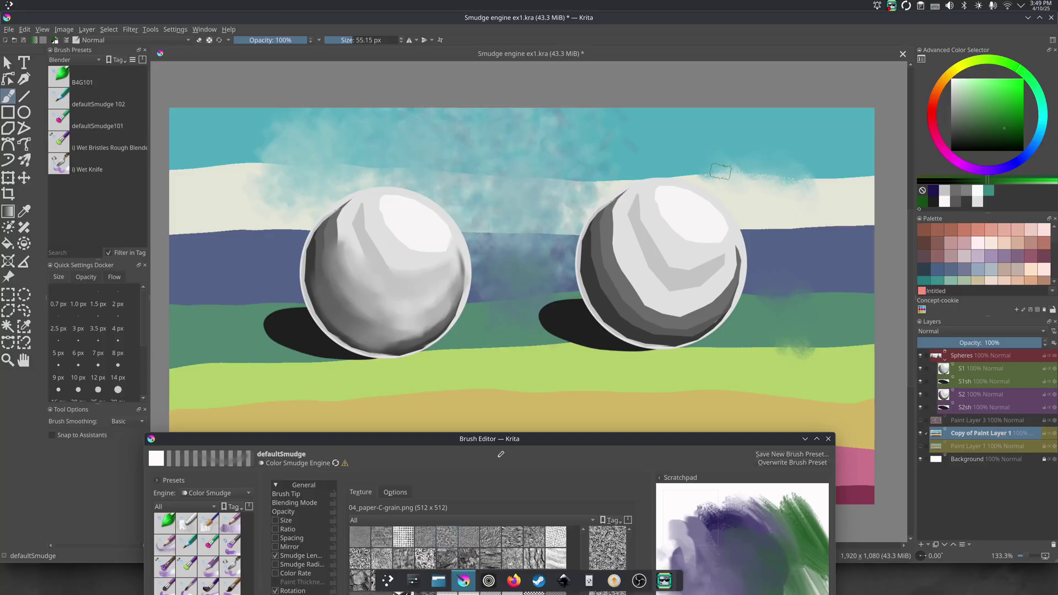
Switch the texture to 02_rough-canvas and blend the cream and blue band boundary on the right
{"action": "left_click_drag", "start_coordinate": [460, 446], "coordinate": [475, 204]}
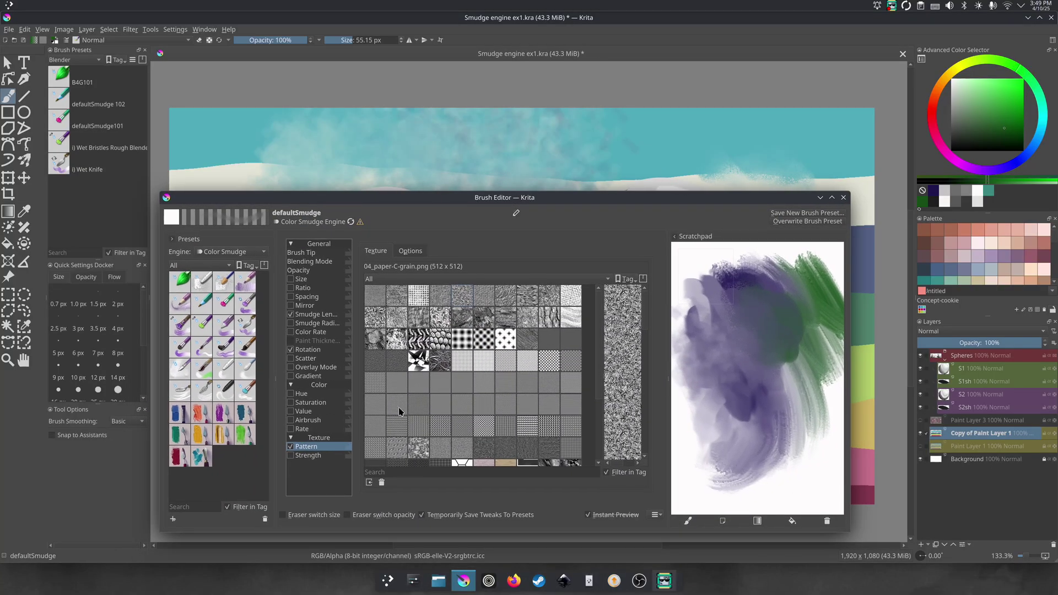
{"action": "left_click", "coordinate": [398, 291]}
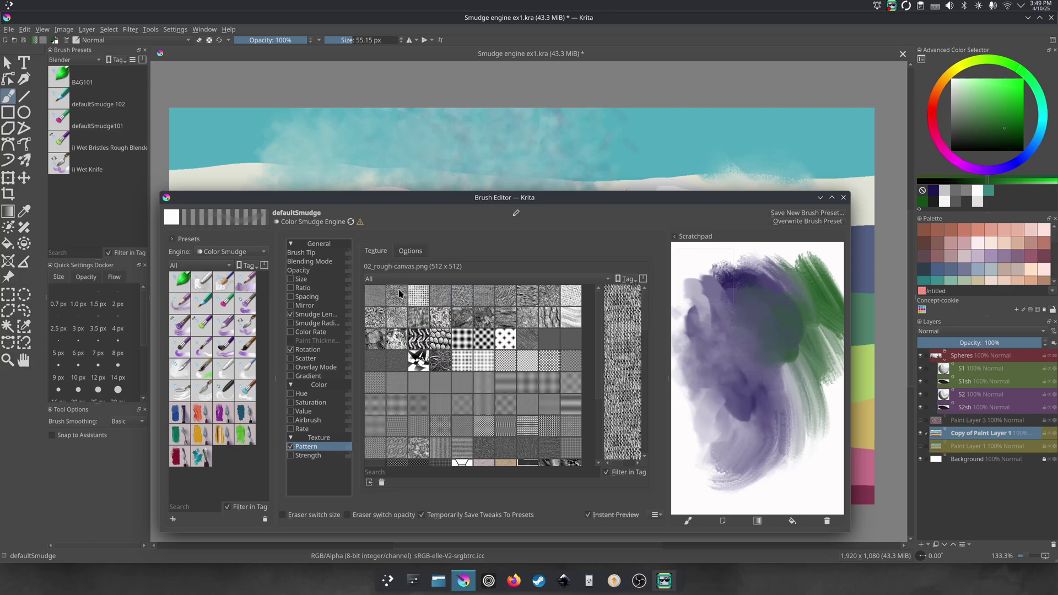
{"action": "left_click_drag", "start_coordinate": [489, 201], "coordinate": [484, 360]}
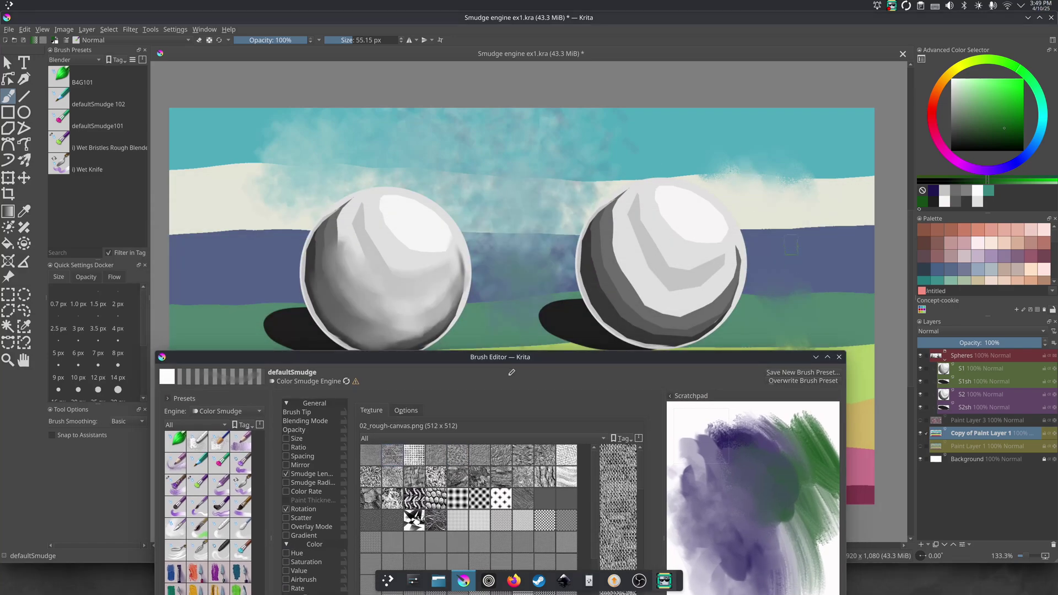
{"action": "mouse_move", "coordinate": [795, 223]}
{"action": "left_mouse_down"}
{"action": "mouse_move", "coordinate": [789, 251]}
{"action": "mouse_move", "coordinate": [766, 255]}
{"action": "mouse_move", "coordinate": [798, 253]}
{"action": "mouse_move", "coordinate": [844, 224]}
{"action": "left_mouse_up"}
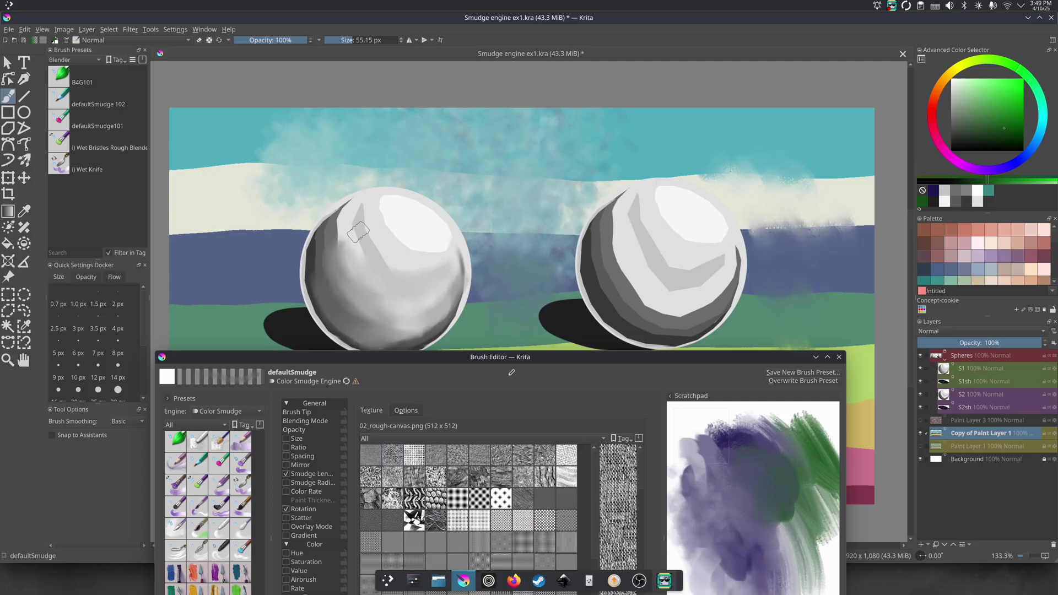
{"action": "mouse_move", "coordinate": [379, 358]}
{"action": "left_mouse_down"}
{"action": "mouse_move", "coordinate": [397, 182]}
{"action": "mouse_move", "coordinate": [383, 180]}
{"action": "left_mouse_up"}
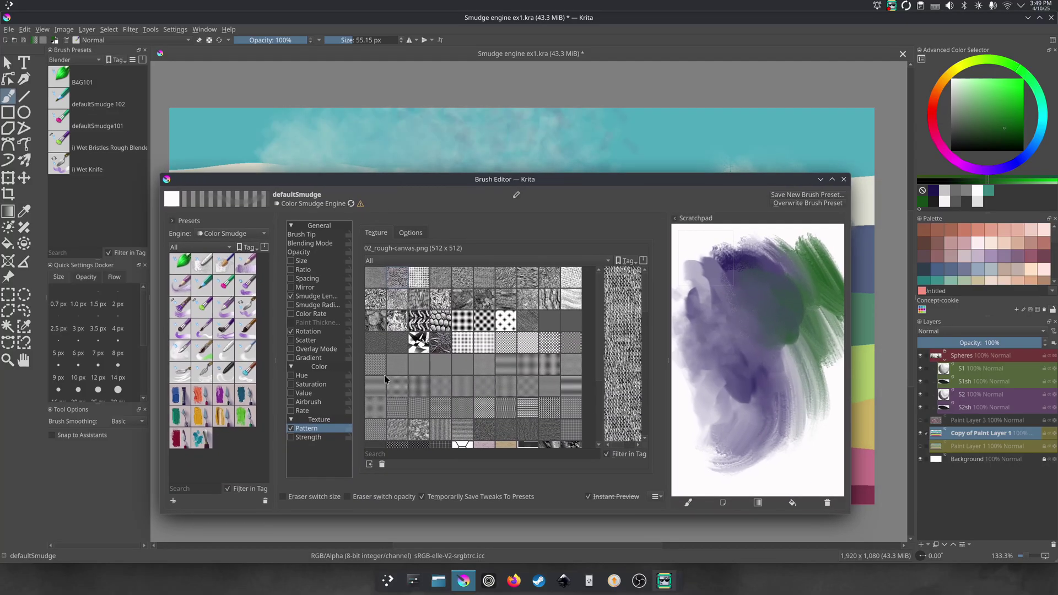
{"action": "left_click", "coordinate": [410, 233]}
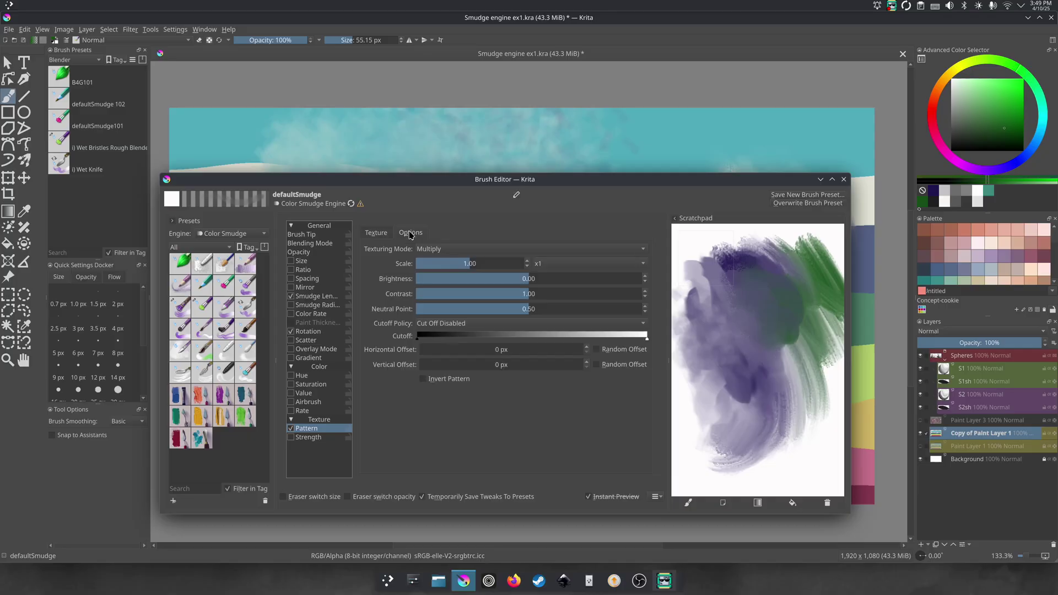
Change the pattern's Texturing Mode from Multiply to Hard Mix (Photoshop)
{"action": "left_click", "coordinate": [431, 250]}
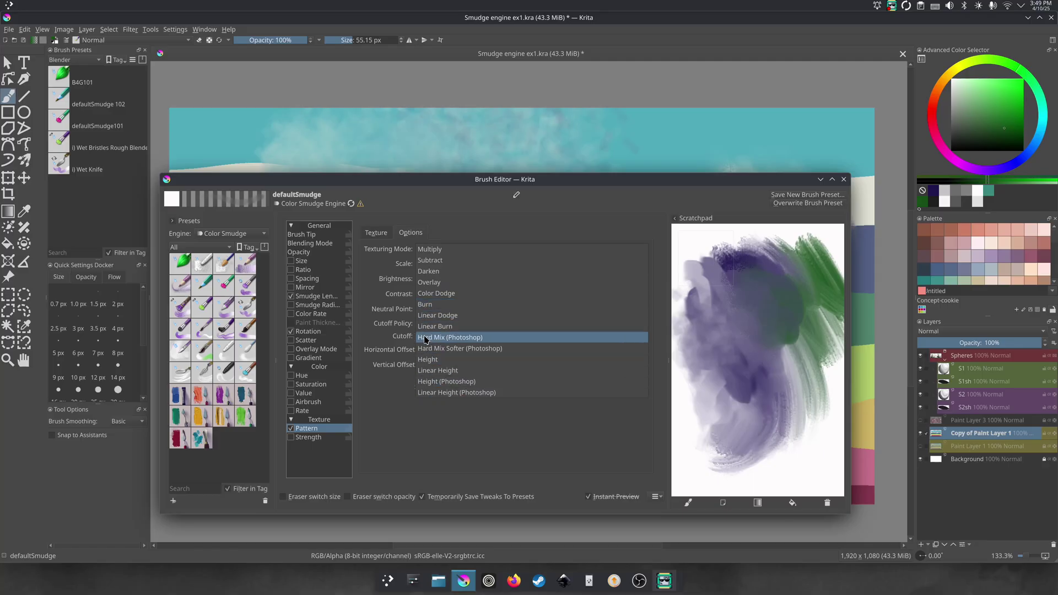
{"action": "left_click", "coordinate": [442, 339]}
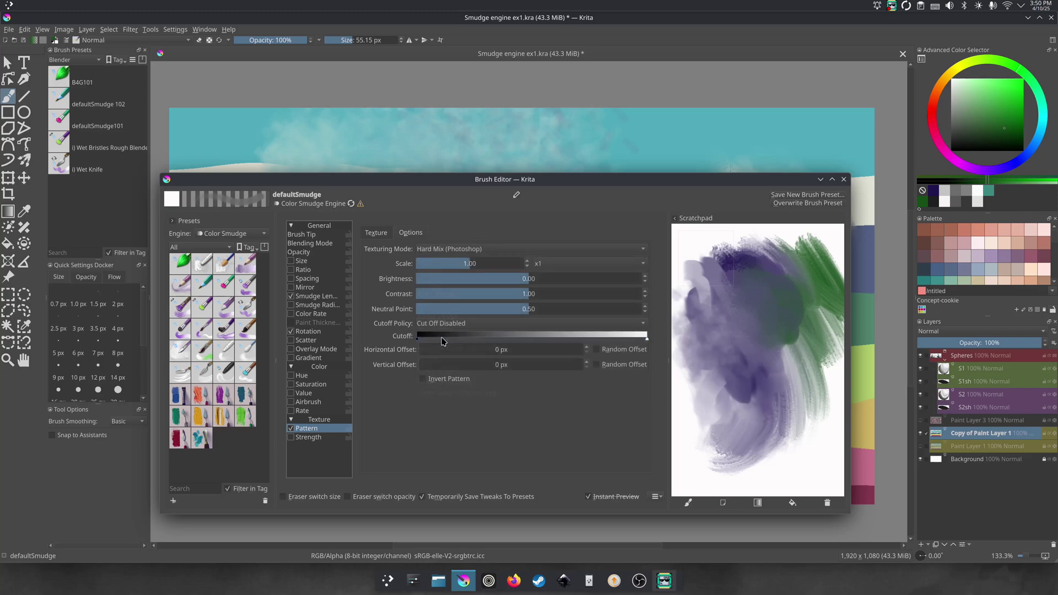
{"action": "left_click_drag", "start_coordinate": [462, 206], "coordinate": [459, 403]}
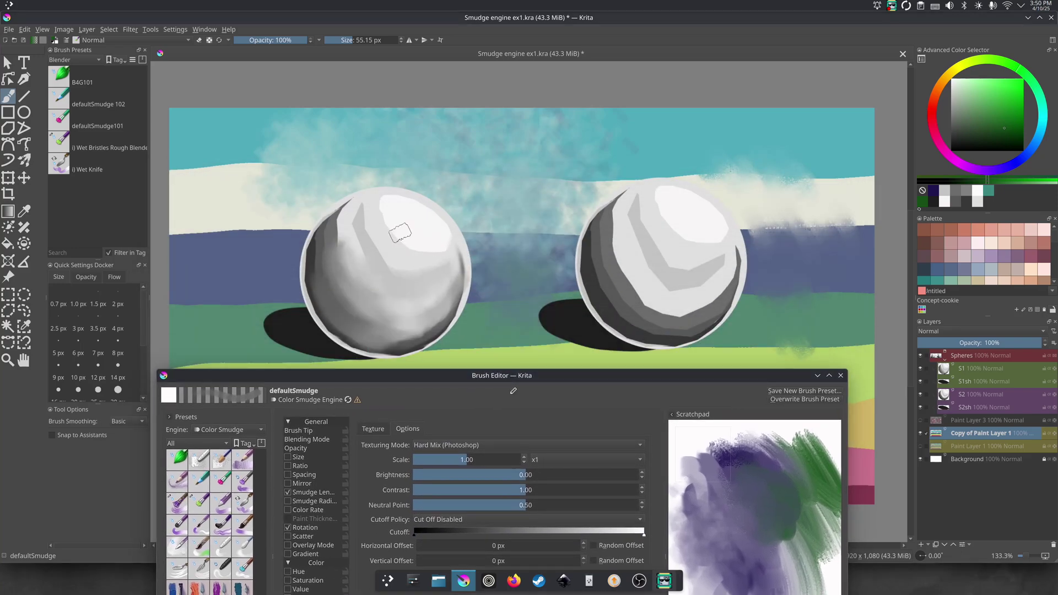
On layer S1, smudge the left sphere's mottled shading into a smooth gradient
{"action": "left_click", "coordinate": [972, 375]}
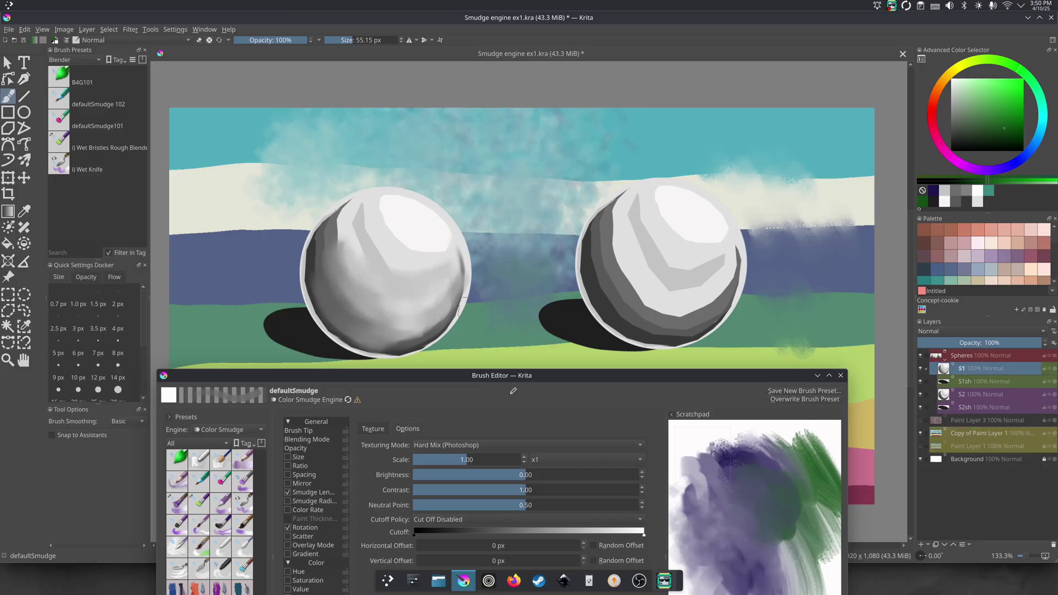
{"action": "mouse_move", "coordinate": [440, 265]}
{"action": "left_mouse_down"}
{"action": "mouse_move", "coordinate": [393, 264]}
{"action": "mouse_move", "coordinate": [412, 262]}
{"action": "mouse_move", "coordinate": [377, 216]}
{"action": "mouse_move", "coordinate": [428, 238]}
{"action": "mouse_move", "coordinate": [421, 206]}
{"action": "mouse_move", "coordinate": [434, 237]}
{"action": "mouse_move", "coordinate": [439, 218]}
{"action": "mouse_move", "coordinate": [438, 255]}
{"action": "mouse_move", "coordinate": [358, 239]}
{"action": "mouse_move", "coordinate": [403, 272]}
{"action": "mouse_move", "coordinate": [370, 229]}
{"action": "mouse_move", "coordinate": [403, 267]}
{"action": "mouse_move", "coordinate": [352, 263]}
{"action": "mouse_move", "coordinate": [345, 229]}
{"action": "mouse_move", "coordinate": [349, 282]}
{"action": "mouse_move", "coordinate": [374, 313]}
{"action": "mouse_move", "coordinate": [346, 260]}
{"action": "mouse_move", "coordinate": [352, 307]}
{"action": "mouse_move", "coordinate": [350, 271]}
{"action": "mouse_move", "coordinate": [388, 317]}
{"action": "mouse_move", "coordinate": [342, 289]}
{"action": "mouse_move", "coordinate": [361, 315]}
{"action": "mouse_move", "coordinate": [329, 255]}
{"action": "mouse_move", "coordinate": [341, 226]}
{"action": "mouse_move", "coordinate": [329, 262]}
{"action": "mouse_move", "coordinate": [340, 227]}
{"action": "mouse_move", "coordinate": [350, 301]}
{"action": "mouse_move", "coordinate": [345, 279]}
{"action": "mouse_move", "coordinate": [379, 312]}
{"action": "mouse_move", "coordinate": [348, 268]}
{"action": "mouse_move", "coordinate": [382, 307]}
{"action": "mouse_move", "coordinate": [342, 228]}
{"action": "mouse_move", "coordinate": [368, 205]}
{"action": "mouse_move", "coordinate": [338, 249]}
{"action": "mouse_move", "coordinate": [357, 283]}
{"action": "mouse_move", "coordinate": [392, 304]}
{"action": "mouse_move", "coordinate": [365, 273]}
{"action": "mouse_move", "coordinate": [389, 292]}
{"action": "mouse_move", "coordinate": [362, 244]}
{"action": "mouse_move", "coordinate": [407, 287]}
{"action": "mouse_move", "coordinate": [370, 231]}
{"action": "mouse_move", "coordinate": [403, 263]}
{"action": "mouse_move", "coordinate": [362, 277]}
{"action": "mouse_move", "coordinate": [336, 242]}
{"action": "mouse_move", "coordinate": [356, 258]}
{"action": "mouse_move", "coordinate": [423, 207]}
{"action": "left_mouse_up"}
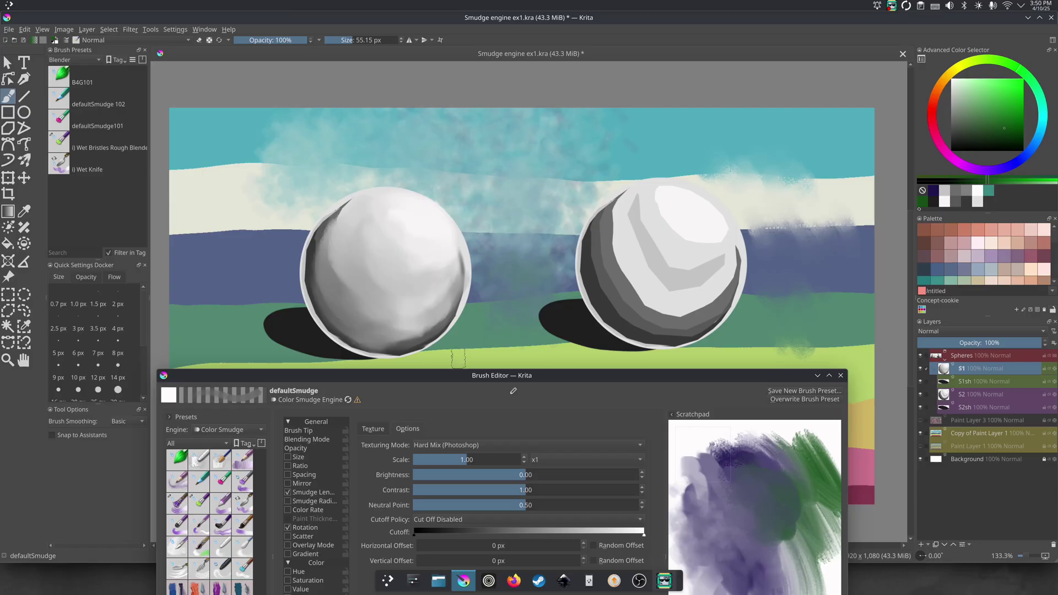
{"action": "left_click", "coordinate": [1013, 393]}
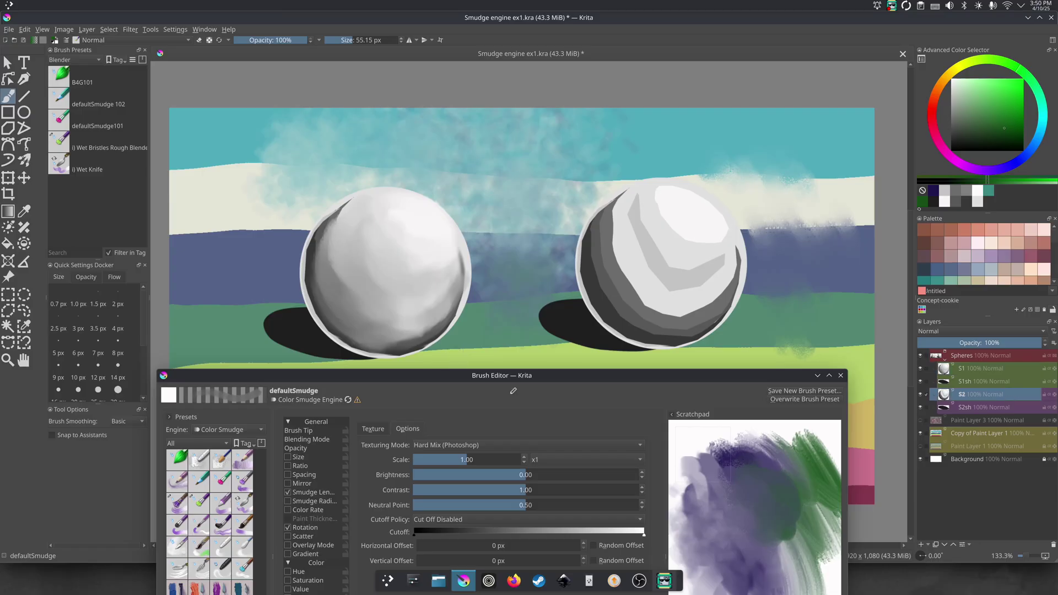
Smudge the right sphere's left edge, highlight area and lower-left shading, then raise the Brush Editor
{"action": "left_click_drag", "start_coordinate": [622, 217], "coordinate": [638, 291]}
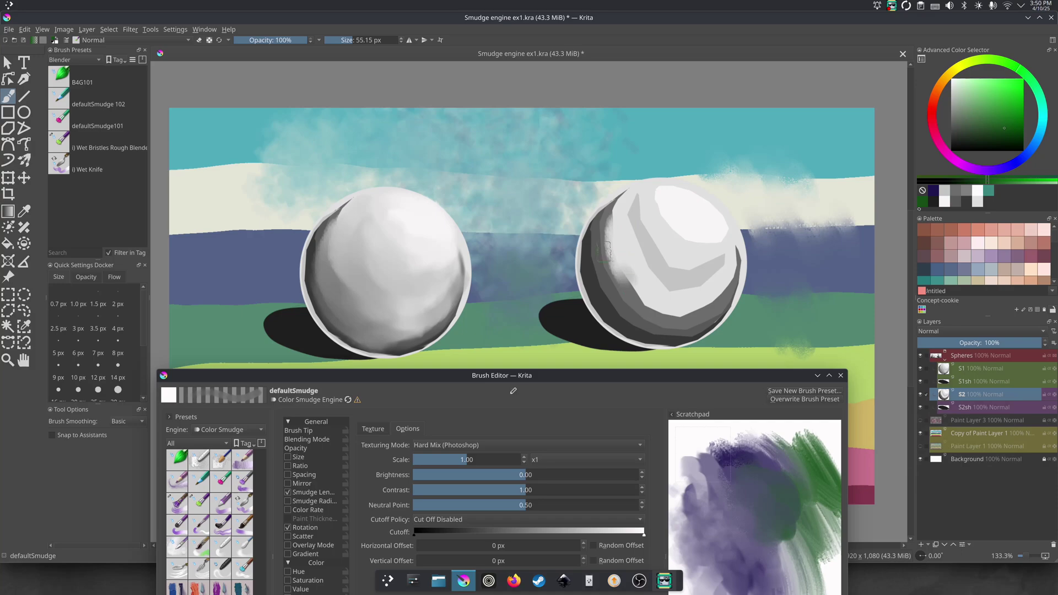
{"action": "mouse_move", "coordinate": [604, 251]}
{"action": "left_mouse_down"}
{"action": "mouse_move", "coordinate": [645, 308]}
{"action": "mouse_move", "coordinate": [616, 263]}
{"action": "mouse_move", "coordinate": [674, 311]}
{"action": "mouse_move", "coordinate": [619, 267]}
{"action": "mouse_move", "coordinate": [616, 224]}
{"action": "mouse_move", "coordinate": [660, 330]}
{"action": "mouse_move", "coordinate": [629, 204]}
{"action": "mouse_move", "coordinate": [615, 214]}
{"action": "mouse_move", "coordinate": [603, 277]}
{"action": "mouse_move", "coordinate": [614, 320]}
{"action": "mouse_move", "coordinate": [603, 232]}
{"action": "mouse_move", "coordinate": [608, 306]}
{"action": "mouse_move", "coordinate": [639, 330]}
{"action": "mouse_move", "coordinate": [611, 298]}
{"action": "mouse_move", "coordinate": [646, 336]}
{"action": "mouse_move", "coordinate": [629, 311]}
{"action": "mouse_move", "coordinate": [643, 329]}
{"action": "mouse_move", "coordinate": [650, 300]}
{"action": "mouse_move", "coordinate": [642, 330]}
{"action": "mouse_move", "coordinate": [678, 331]}
{"action": "mouse_move", "coordinate": [603, 258]}
{"action": "mouse_move", "coordinate": [690, 329]}
{"action": "mouse_move", "coordinate": [615, 295]}
{"action": "mouse_move", "coordinate": [605, 243]}
{"action": "mouse_move", "coordinate": [630, 319]}
{"action": "mouse_move", "coordinate": [605, 290]}
{"action": "mouse_move", "coordinate": [629, 314]}
{"action": "mouse_move", "coordinate": [633, 269]}
{"action": "mouse_move", "coordinate": [661, 307]}
{"action": "mouse_move", "coordinate": [691, 311]}
{"action": "mouse_move", "coordinate": [620, 251]}
{"action": "mouse_move", "coordinate": [706, 307]}
{"action": "mouse_move", "coordinate": [669, 300]}
{"action": "mouse_move", "coordinate": [636, 221]}
{"action": "mouse_move", "coordinate": [654, 260]}
{"action": "mouse_move", "coordinate": [682, 215]}
{"action": "mouse_move", "coordinate": [693, 242]}
{"action": "mouse_move", "coordinate": [664, 213]}
{"action": "mouse_move", "coordinate": [685, 210]}
{"action": "mouse_move", "coordinate": [699, 227]}
{"action": "mouse_move", "coordinate": [687, 237]}
{"action": "mouse_move", "coordinate": [660, 196]}
{"action": "left_mouse_up"}
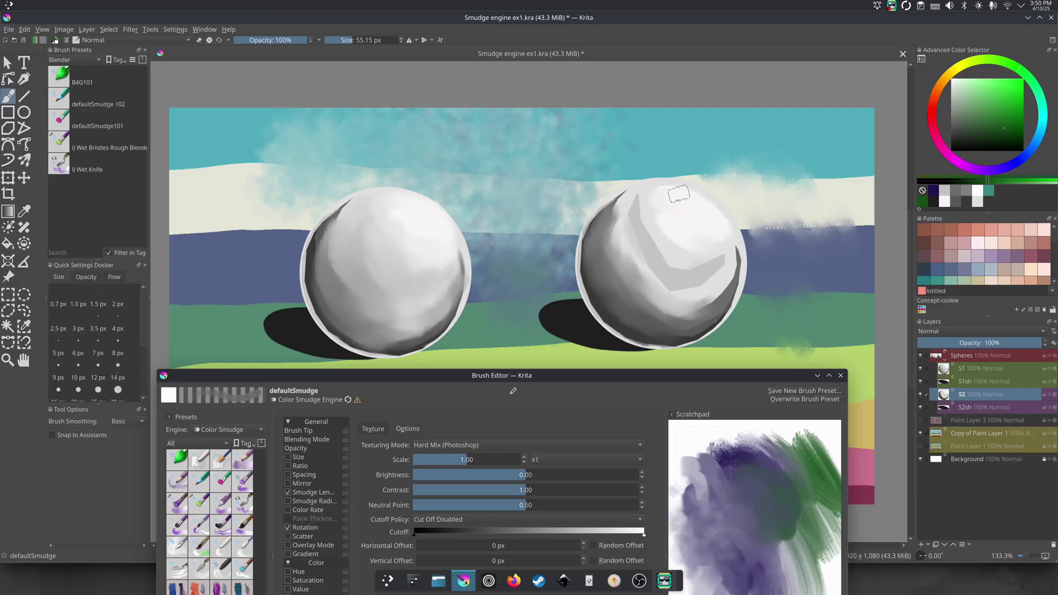
{"action": "left_click_drag", "start_coordinate": [649, 199], "coordinate": [648, 235]}
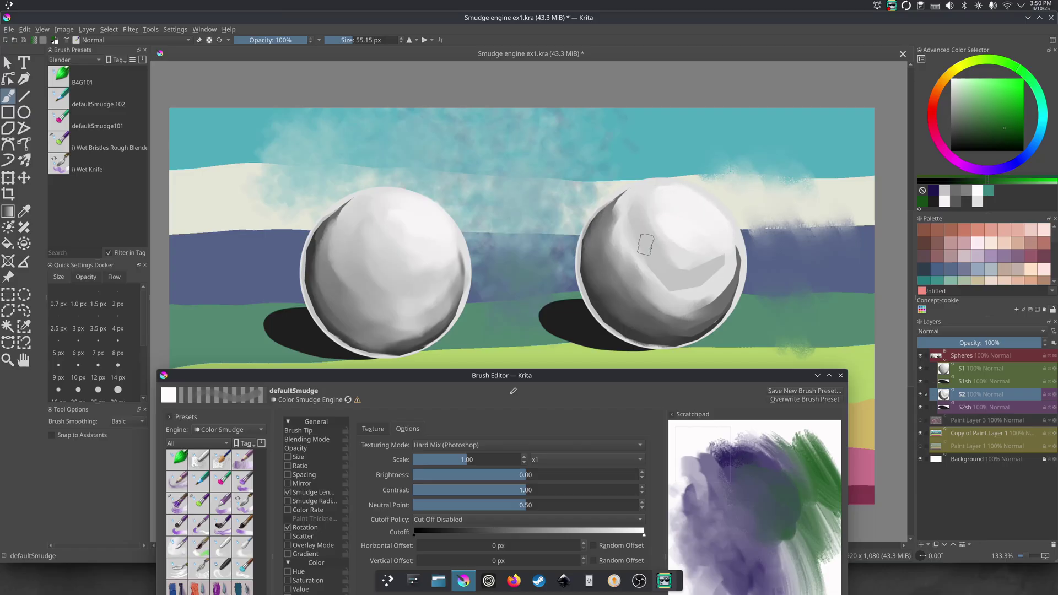
{"action": "mouse_move", "coordinate": [706, 275]}
{"action": "left_mouse_down"}
{"action": "mouse_move", "coordinate": [651, 241]}
{"action": "mouse_move", "coordinate": [707, 262]}
{"action": "mouse_move", "coordinate": [687, 243]}
{"action": "mouse_move", "coordinate": [708, 261]}
{"action": "mouse_move", "coordinate": [732, 249]}
{"action": "mouse_move", "coordinate": [735, 267]}
{"action": "mouse_move", "coordinate": [678, 306]}
{"action": "mouse_move", "coordinate": [630, 253]}
{"action": "mouse_move", "coordinate": [720, 283]}
{"action": "mouse_move", "coordinate": [619, 235]}
{"action": "mouse_move", "coordinate": [642, 202]}
{"action": "mouse_move", "coordinate": [630, 287]}
{"action": "mouse_move", "coordinate": [623, 208]}
{"action": "mouse_move", "coordinate": [627, 280]}
{"action": "mouse_move", "coordinate": [612, 218]}
{"action": "mouse_move", "coordinate": [688, 304]}
{"action": "mouse_move", "coordinate": [632, 273]}
{"action": "mouse_move", "coordinate": [716, 288]}
{"action": "mouse_move", "coordinate": [638, 292]}
{"action": "mouse_move", "coordinate": [689, 295]}
{"action": "mouse_move", "coordinate": [622, 251]}
{"action": "mouse_move", "coordinate": [717, 278]}
{"action": "mouse_move", "coordinate": [705, 261]}
{"action": "mouse_move", "coordinate": [726, 264]}
{"action": "mouse_move", "coordinate": [654, 202]}
{"action": "mouse_move", "coordinate": [627, 215]}
{"action": "mouse_move", "coordinate": [631, 198]}
{"action": "mouse_move", "coordinate": [611, 212]}
{"action": "mouse_move", "coordinate": [632, 195]}
{"action": "mouse_move", "coordinate": [601, 246]}
{"action": "left_mouse_up"}
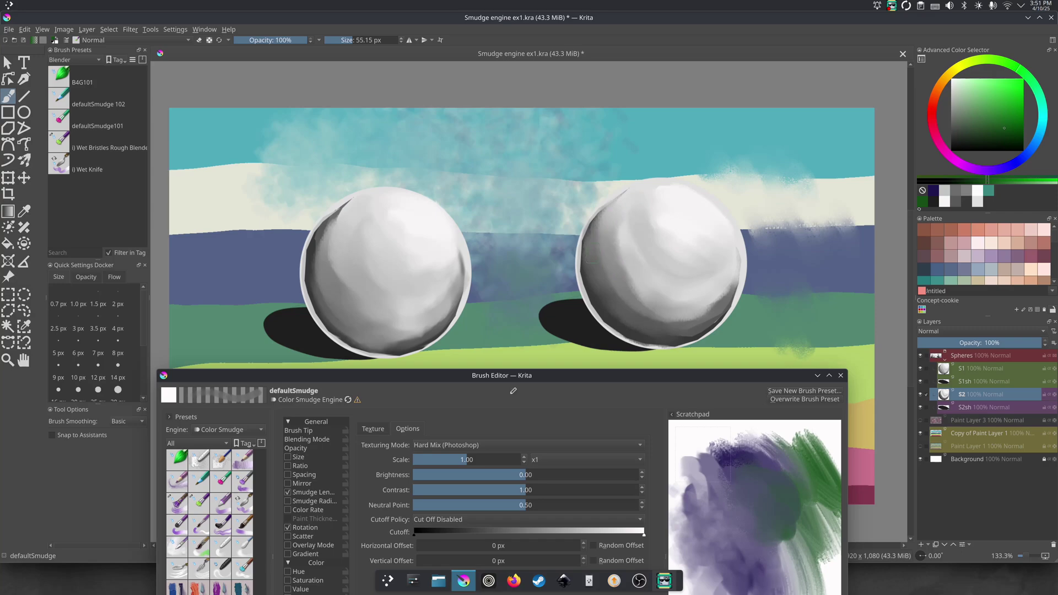
{"action": "mouse_move", "coordinate": [606, 315]}
{"action": "left_mouse_down"}
{"action": "mouse_move", "coordinate": [582, 269]}
{"action": "mouse_move", "coordinate": [624, 326]}
{"action": "mouse_move", "coordinate": [609, 296]}
{"action": "mouse_move", "coordinate": [604, 312]}
{"action": "mouse_move", "coordinate": [646, 336]}
{"action": "mouse_move", "coordinate": [610, 317]}
{"action": "mouse_move", "coordinate": [650, 324]}
{"action": "mouse_move", "coordinate": [658, 339]}
{"action": "mouse_move", "coordinate": [627, 316]}
{"action": "mouse_move", "coordinate": [596, 249]}
{"action": "mouse_move", "coordinate": [688, 311]}
{"action": "mouse_move", "coordinate": [626, 299]}
{"action": "mouse_move", "coordinate": [705, 316]}
{"action": "mouse_move", "coordinate": [621, 268]}
{"action": "mouse_move", "coordinate": [656, 309]}
{"action": "mouse_move", "coordinate": [638, 281]}
{"action": "mouse_move", "coordinate": [719, 277]}
{"action": "mouse_move", "coordinate": [610, 254]}
{"action": "mouse_move", "coordinate": [665, 266]}
{"action": "mouse_move", "coordinate": [674, 312]}
{"action": "mouse_move", "coordinate": [604, 240]}
{"action": "mouse_move", "coordinate": [673, 314]}
{"action": "mouse_move", "coordinate": [611, 247]}
{"action": "mouse_move", "coordinate": [654, 298]}
{"action": "mouse_move", "coordinate": [673, 274]}
{"action": "left_mouse_up"}
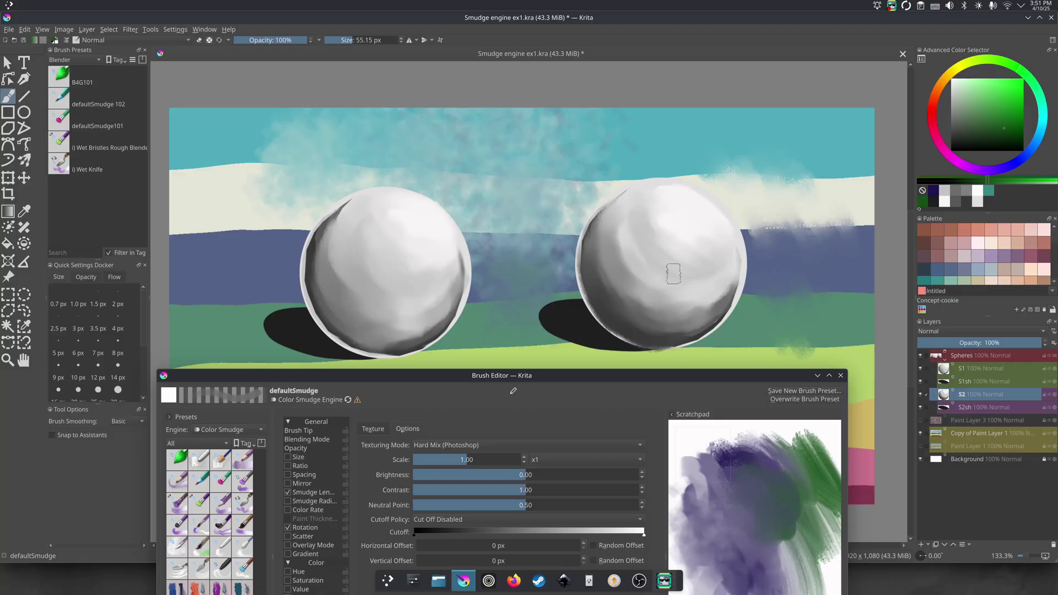
{"action": "left_click_drag", "start_coordinate": [634, 376], "coordinate": [619, 133]}
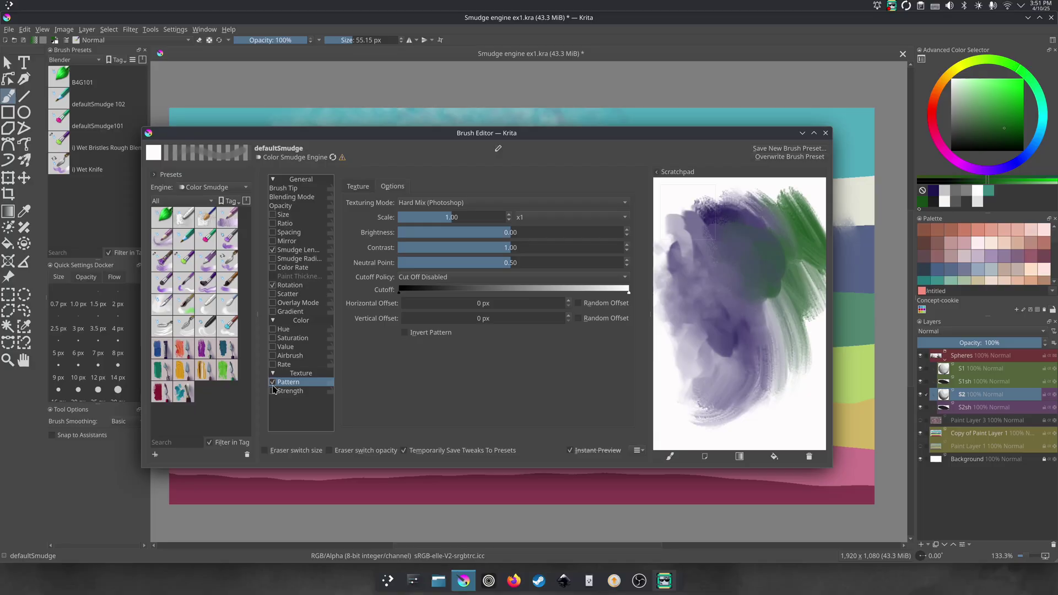
Start a new brush preset and replace its name with 'canvas Blender'
{"action": "left_click", "coordinate": [772, 150]}
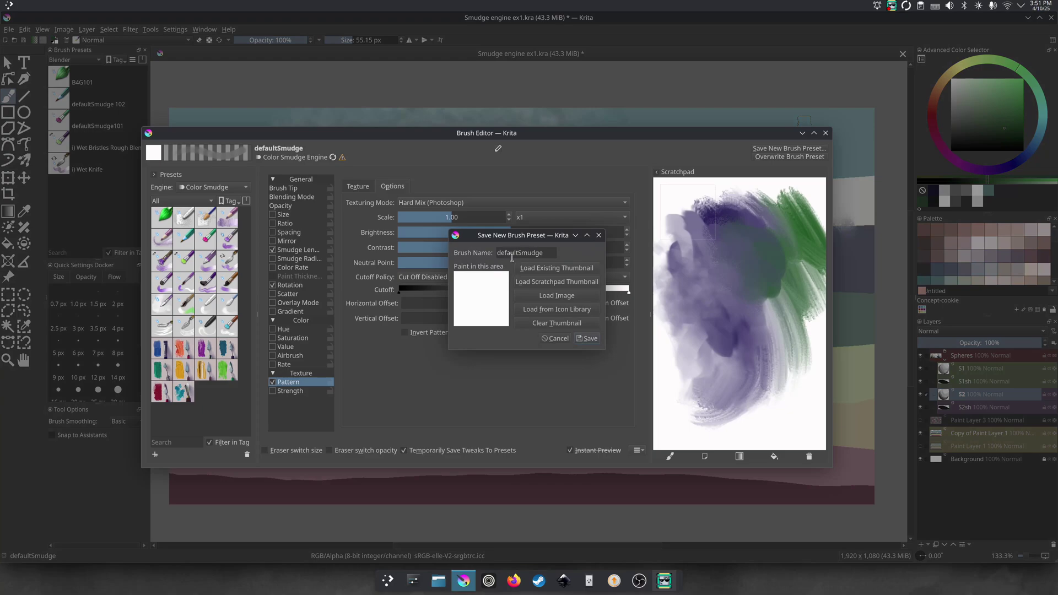
{"action": "double_click", "coordinate": [520, 253]}
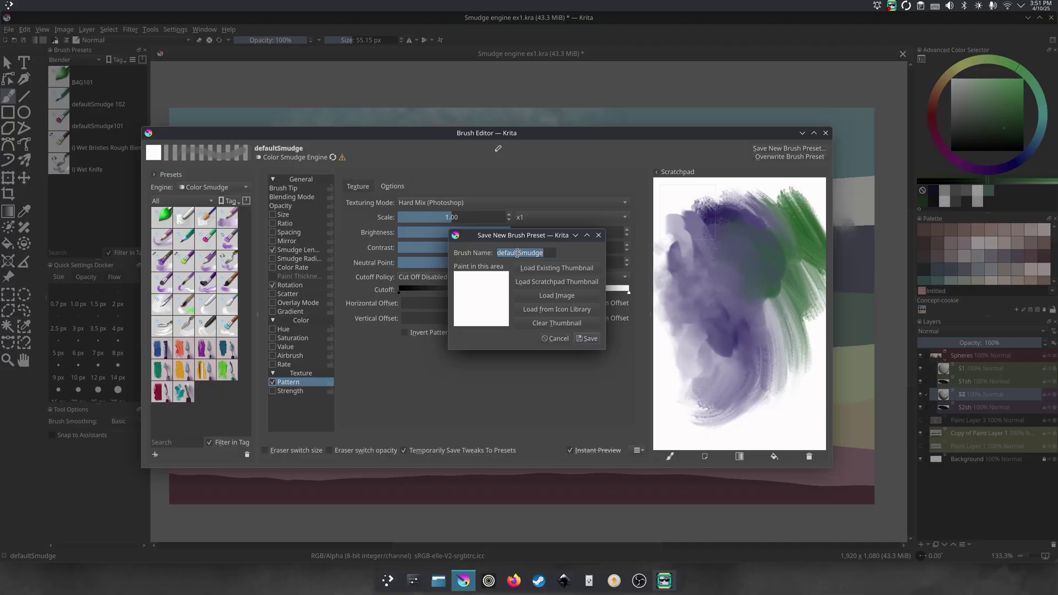
{"action": "type", "text": "canvas Blender"}
Save canvas Blender with a purple flat-brush thumbnail carrying a water-drop emblem
{"action": "left_click", "coordinate": [529, 312]}
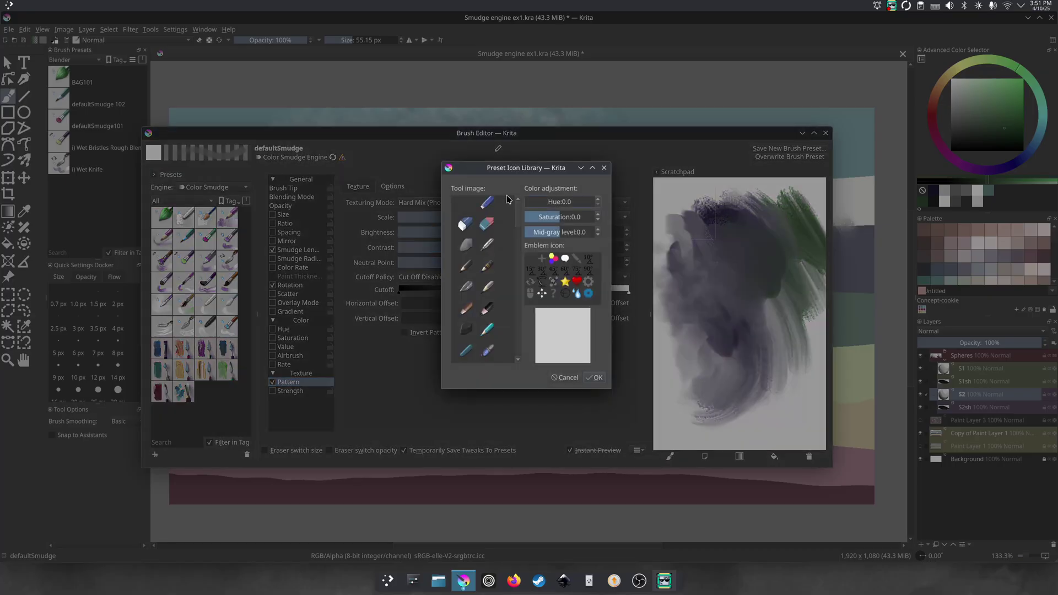
{"action": "scroll", "coordinate": [511, 225], "scroll_direction": "down", "scroll_amount": 10}
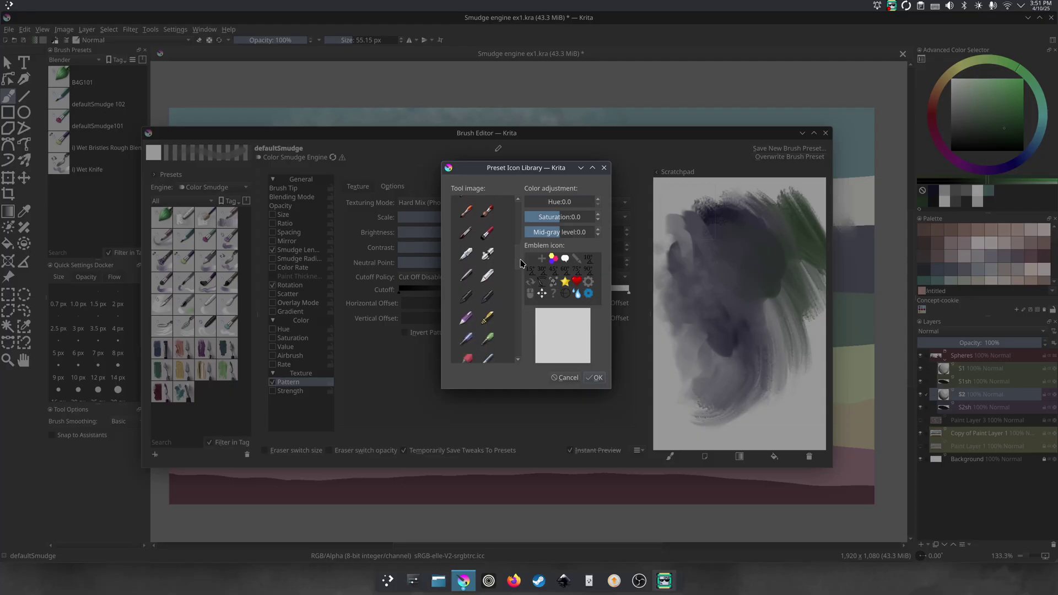
{"action": "left_click_drag", "start_coordinate": [523, 282], "coordinate": [521, 292]}
{"action": "left_click", "coordinate": [466, 266]}
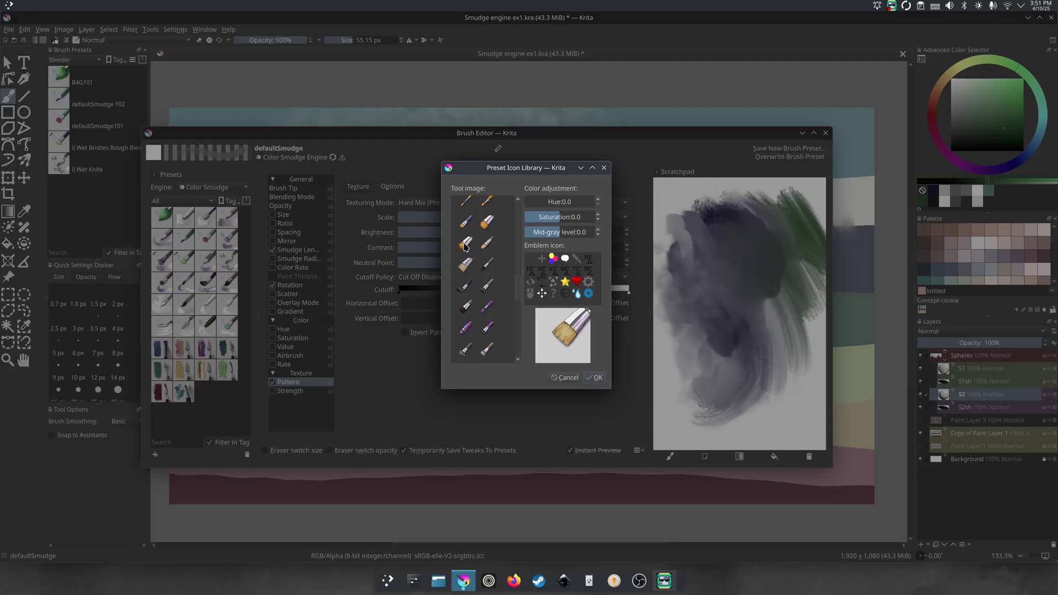
{"action": "left_click", "coordinate": [576, 294]}
{"action": "mouse_move", "coordinate": [557, 203]}
{"action": "left_mouse_down"}
{"action": "mouse_move", "coordinate": [587, 202]}
{"action": "mouse_move", "coordinate": [536, 209]}
{"action": "mouse_move", "coordinate": [590, 203]}
{"action": "mouse_move", "coordinate": [560, 204]}
{"action": "mouse_move", "coordinate": [571, 204]}
{"action": "mouse_move", "coordinate": [556, 219]}
{"action": "mouse_move", "coordinate": [579, 219]}
{"action": "mouse_move", "coordinate": [576, 232]}
{"action": "mouse_move", "coordinate": [590, 234]}
{"action": "left_mouse_up"}
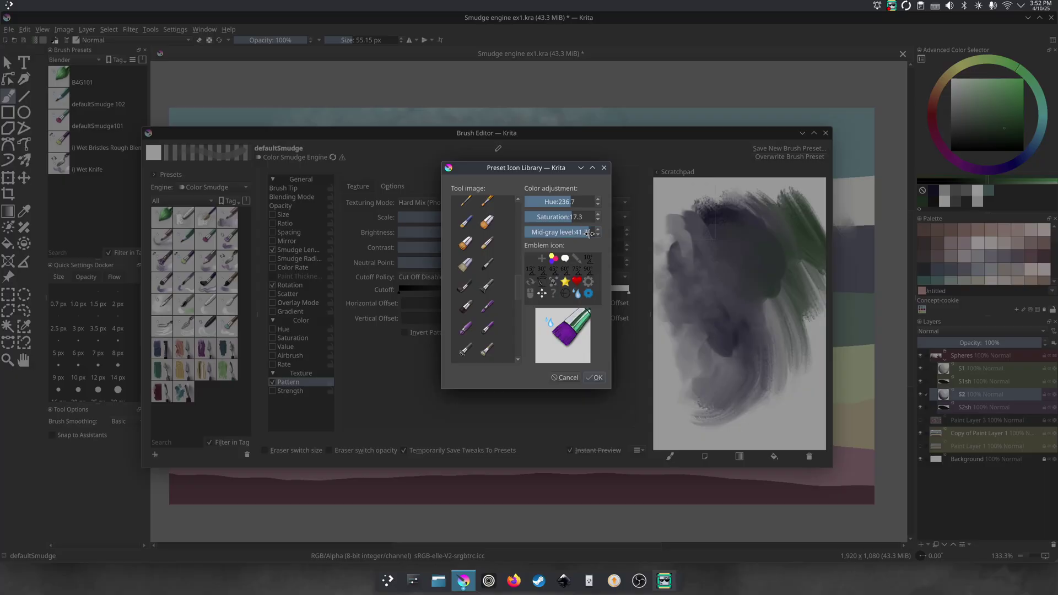
{"action": "left_click", "coordinate": [597, 379]}
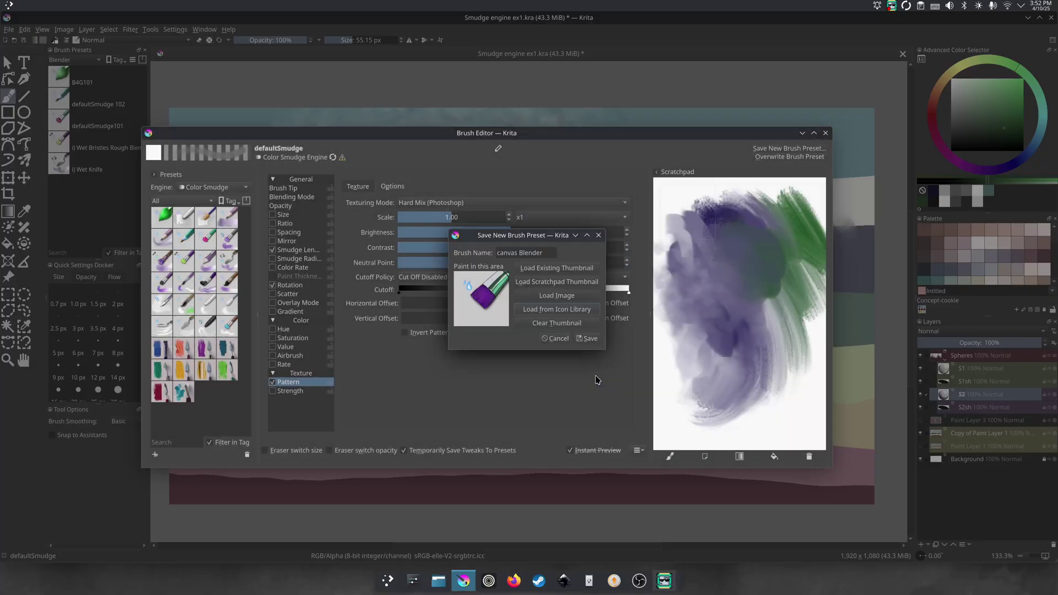
{"action": "left_click", "coordinate": [588, 340]}
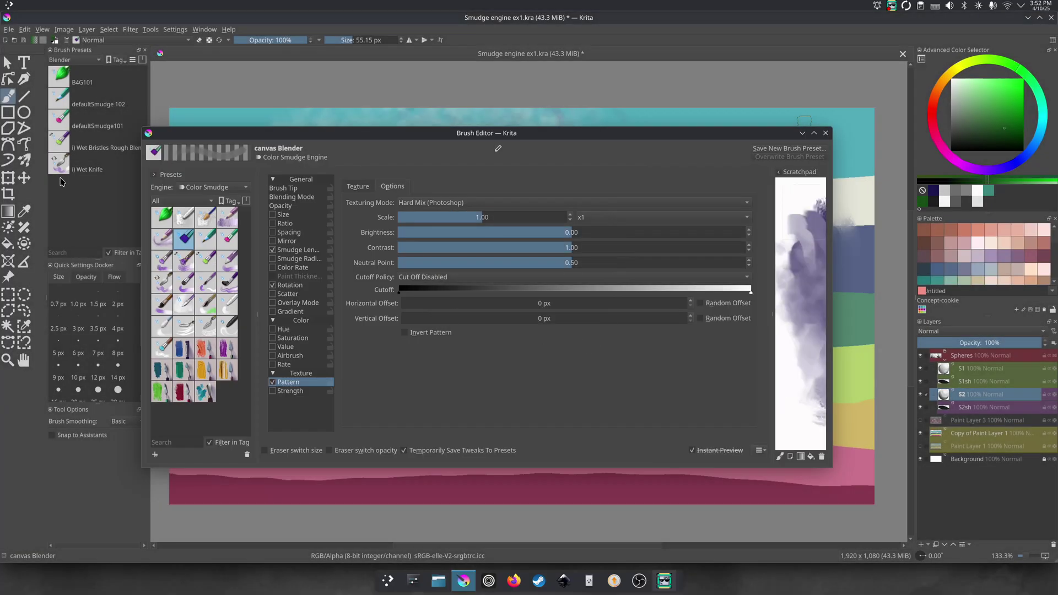
Show all brush presets and assign canvas Blender to the Blender tag
{"action": "left_click_drag", "start_coordinate": [292, 138], "coordinate": [357, 138]}
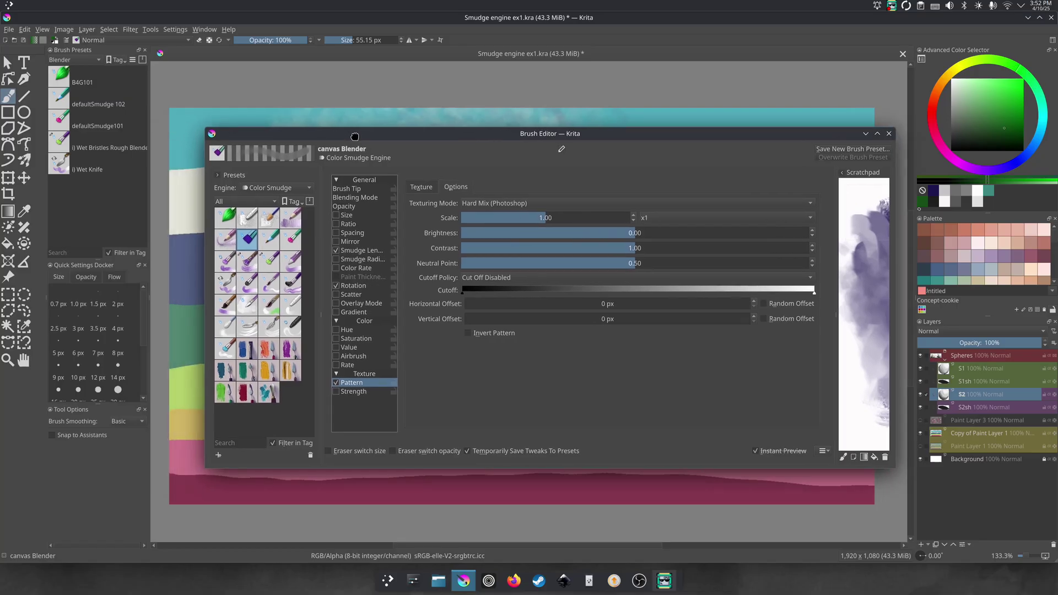
{"action": "left_click", "coordinate": [65, 60]}
{"action": "left_click", "coordinate": [60, 41]}
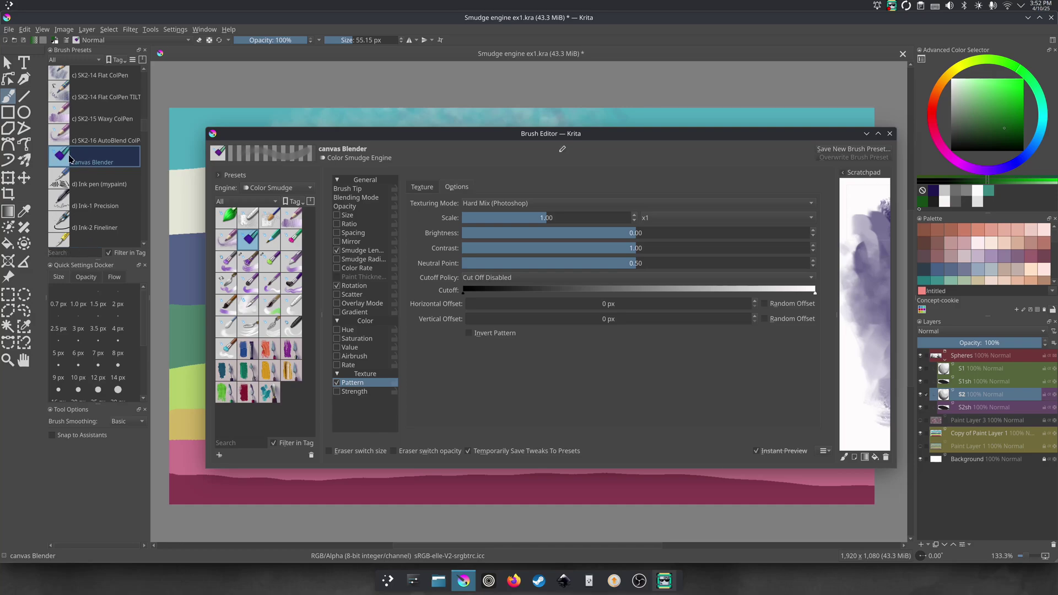
{"action": "right_click", "coordinate": [70, 159]}
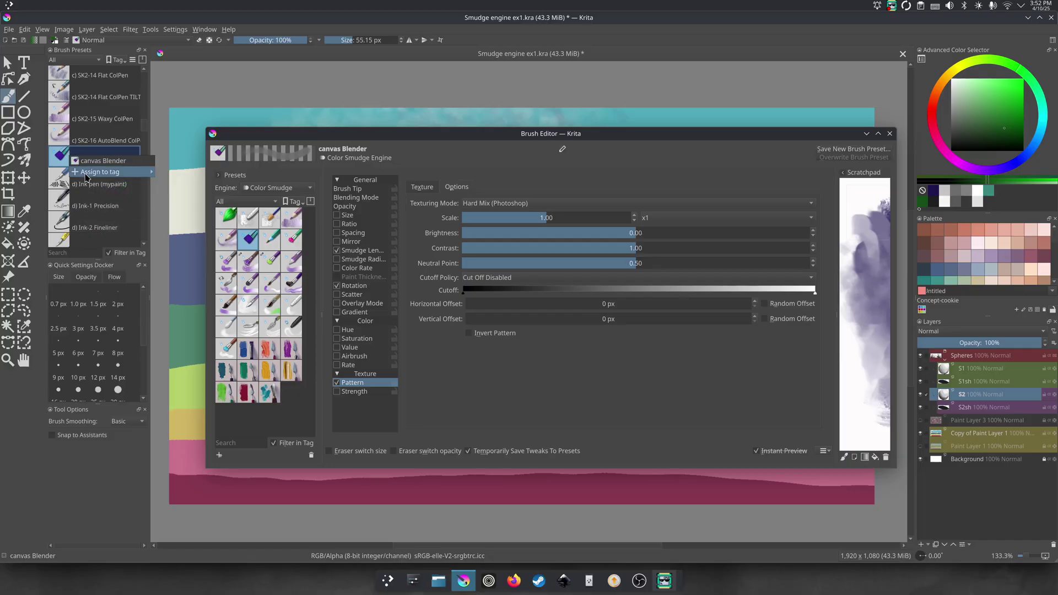
{"action": "mouse_move", "coordinate": [88, 175]}
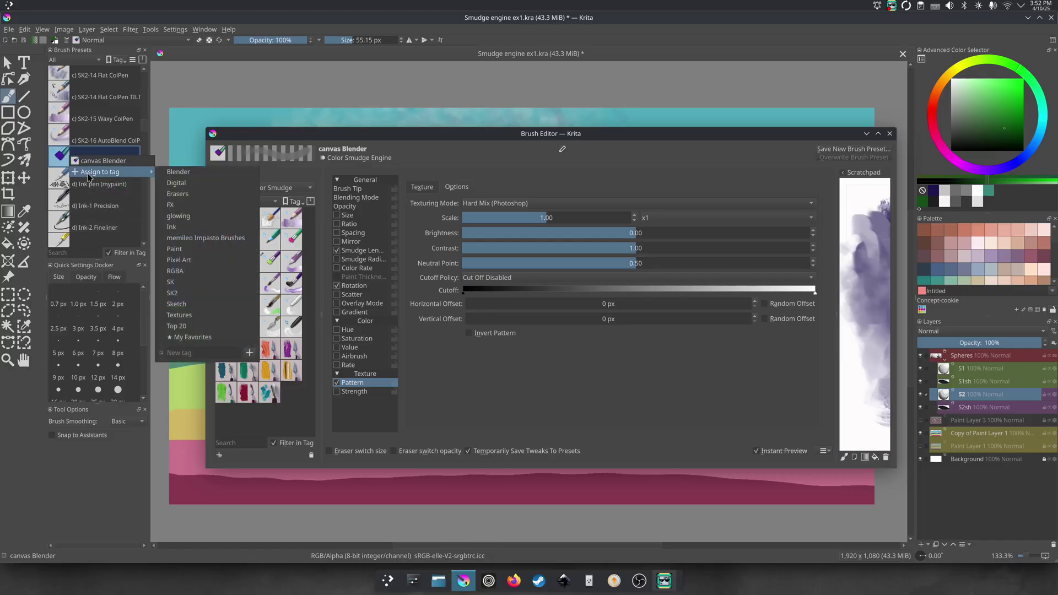
{"action": "left_click", "coordinate": [170, 175]}
Filter the Brush Presets by the Blender tag and close the Brush Editor
{"action": "left_click", "coordinate": [88, 61]}
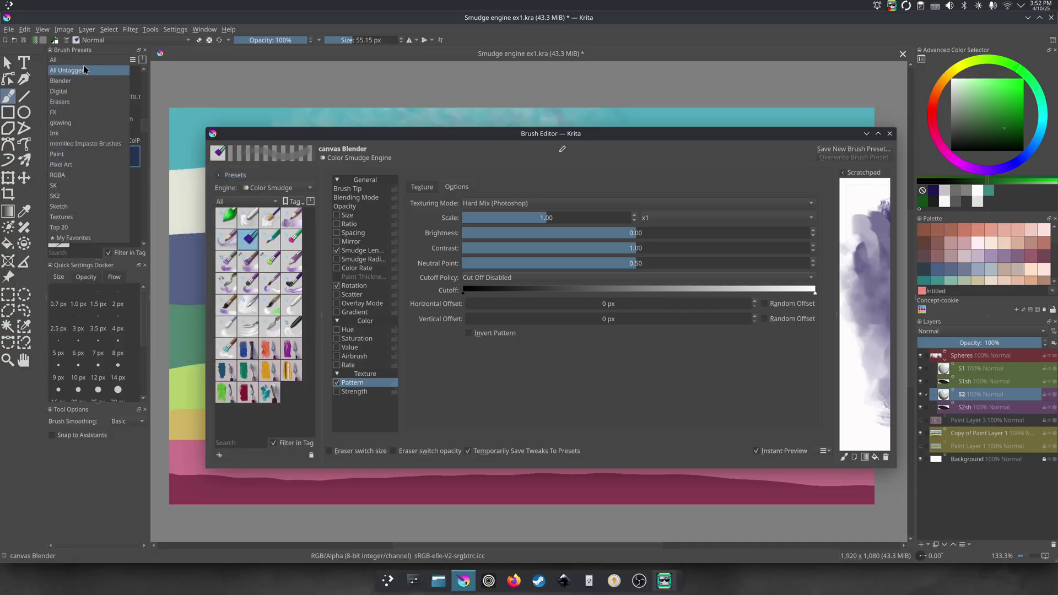
{"action": "left_click", "coordinate": [78, 82]}
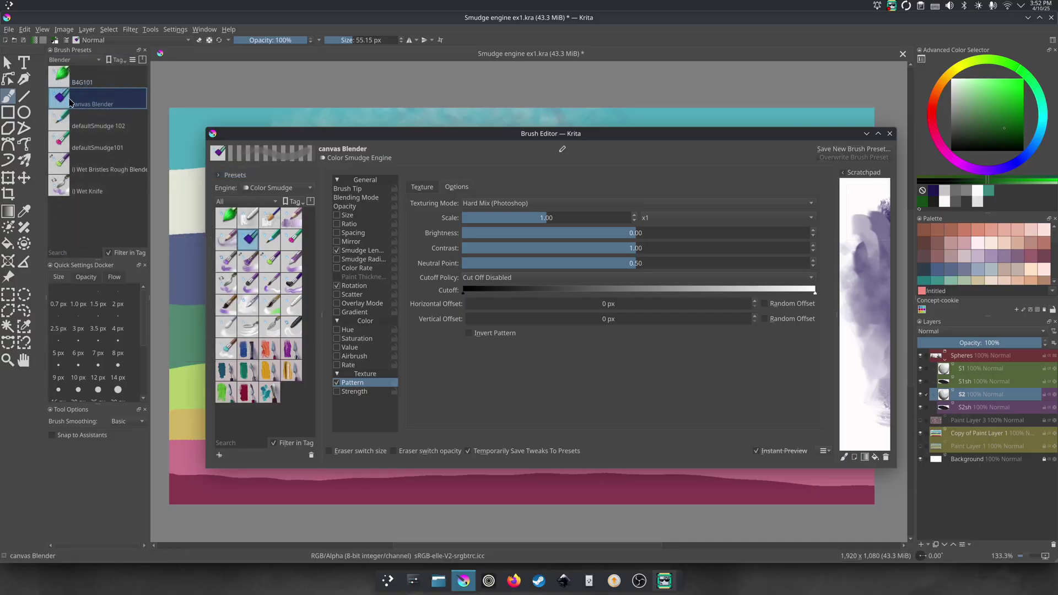
{"action": "mouse_move", "coordinate": [306, 135]}
{"action": "left_mouse_down"}
{"action": "mouse_move", "coordinate": [278, 173]}
{"action": "mouse_move", "coordinate": [223, 155]}
{"action": "mouse_move", "coordinate": [241, 157]}
{"action": "left_mouse_up"}
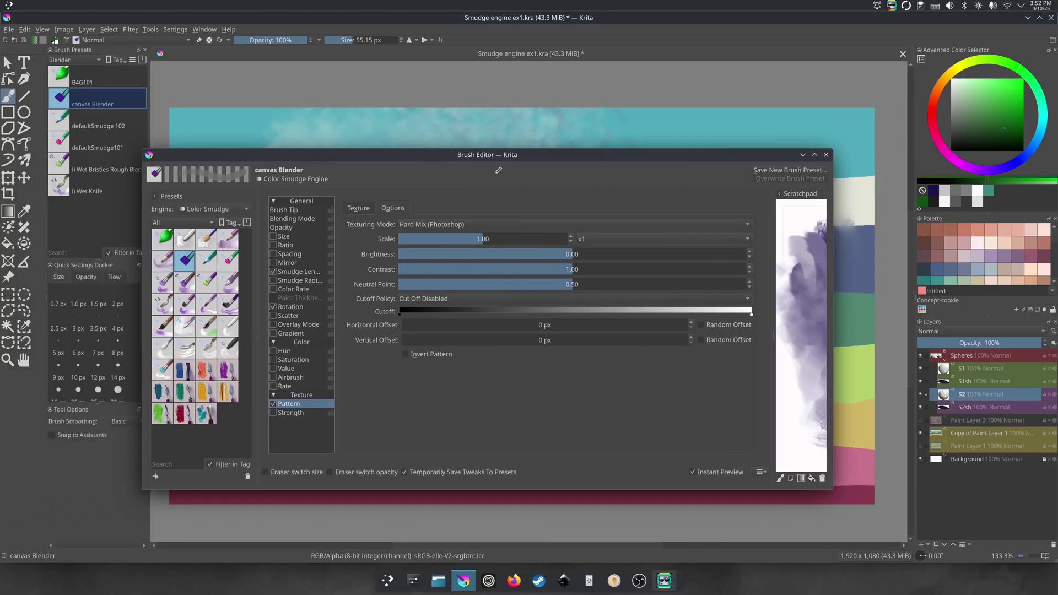
{"action": "left_click", "coordinate": [827, 157]}
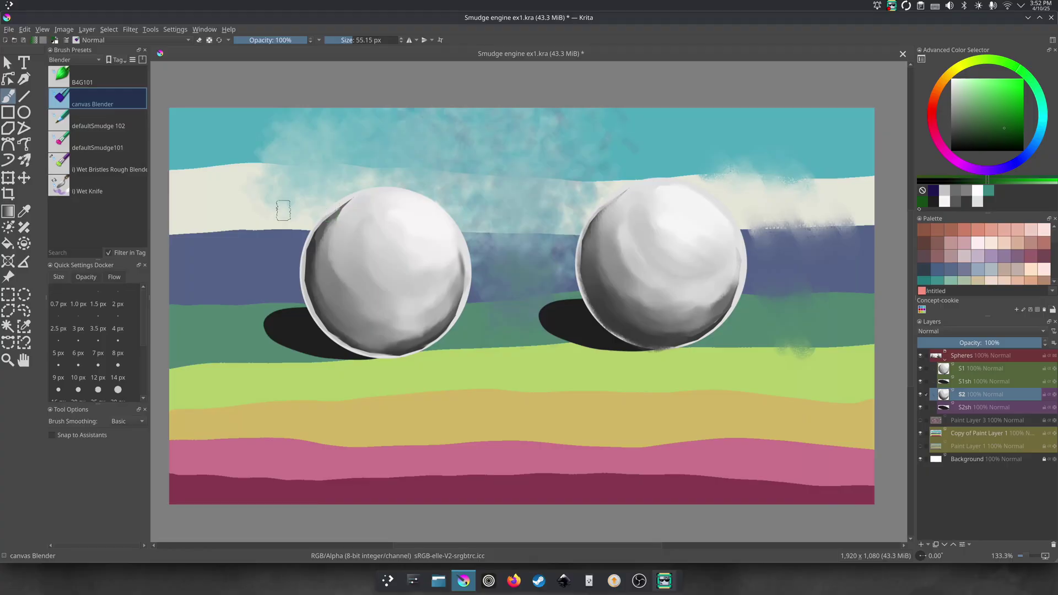
Blend the bands around the left sphere with defaultSmudge101 and 102, then soften S1sh's left shadow
{"action": "left_click", "coordinate": [961, 437]}
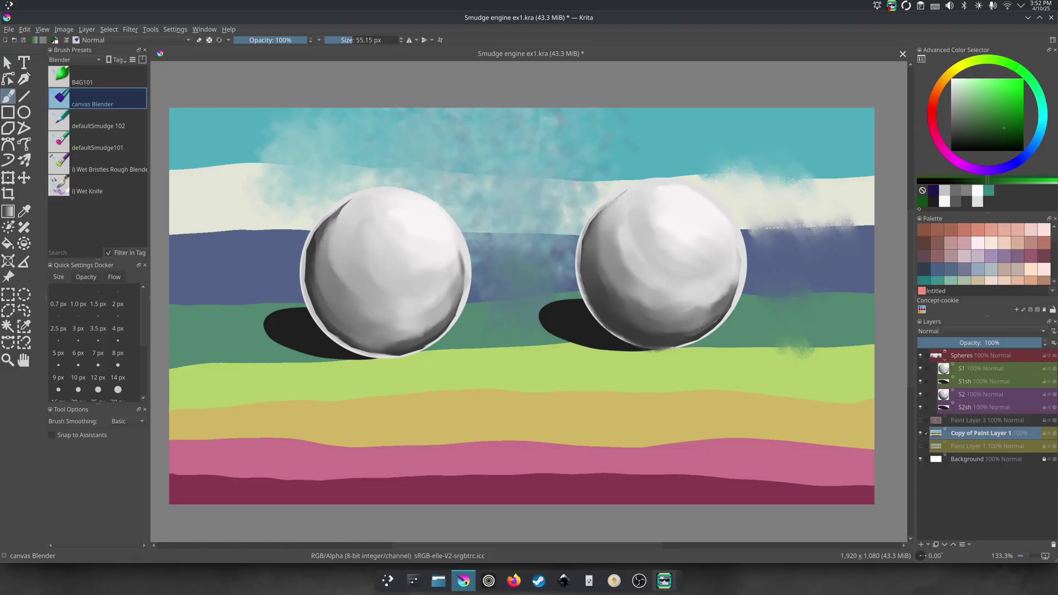
{"action": "left_click", "coordinate": [64, 148]}
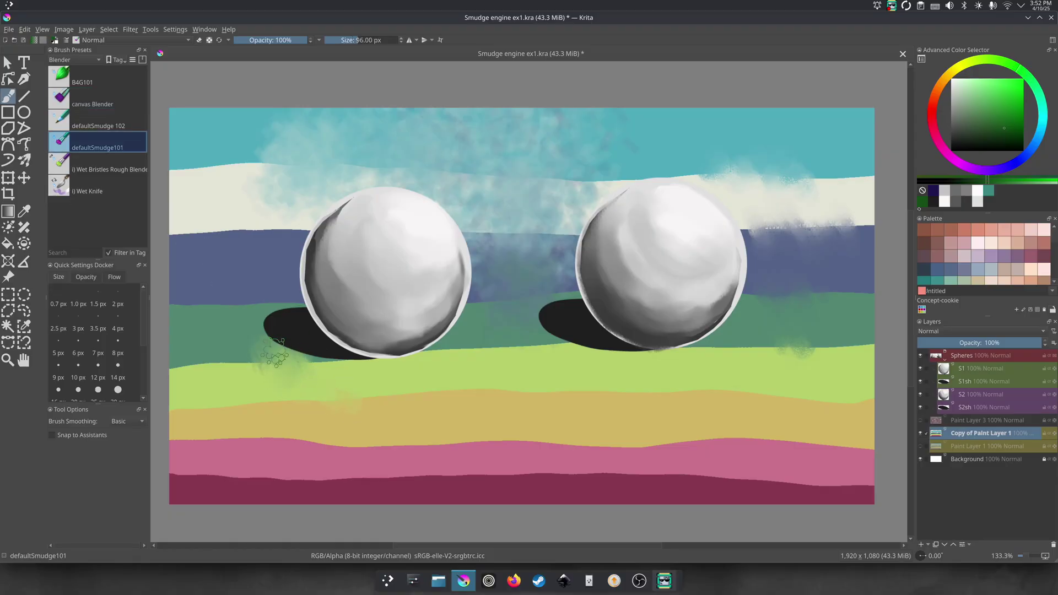
{"action": "mouse_move", "coordinate": [275, 353]}
{"action": "left_mouse_down"}
{"action": "mouse_move", "coordinate": [243, 353]}
{"action": "mouse_move", "coordinate": [256, 346]}
{"action": "mouse_move", "coordinate": [317, 363]}
{"action": "mouse_move", "coordinate": [225, 354]}
{"action": "mouse_move", "coordinate": [281, 354]}
{"action": "mouse_move", "coordinate": [243, 344]}
{"action": "left_mouse_up"}
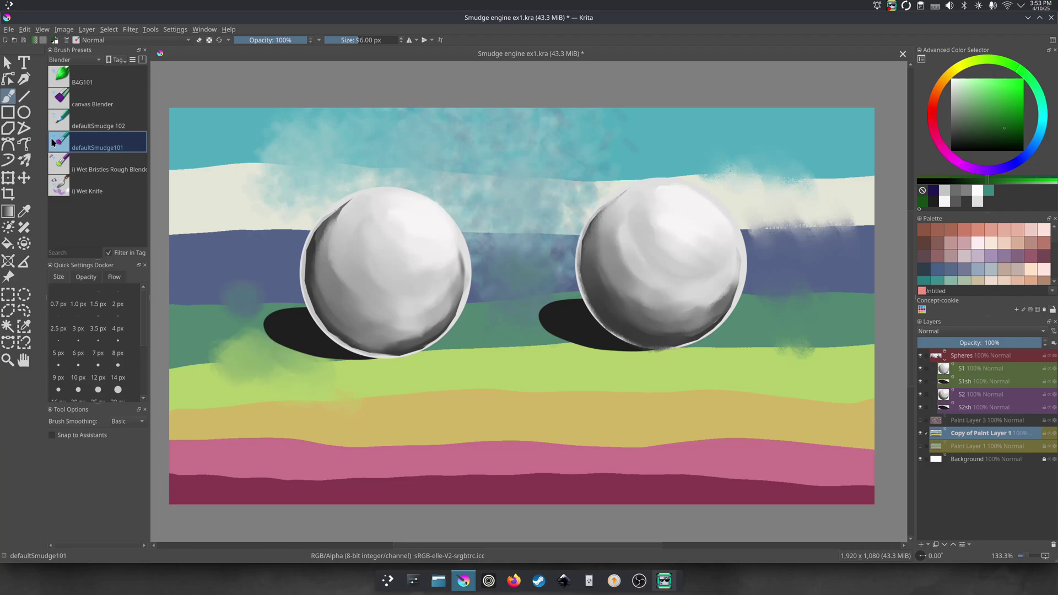
{"action": "key", "text": "slash"}
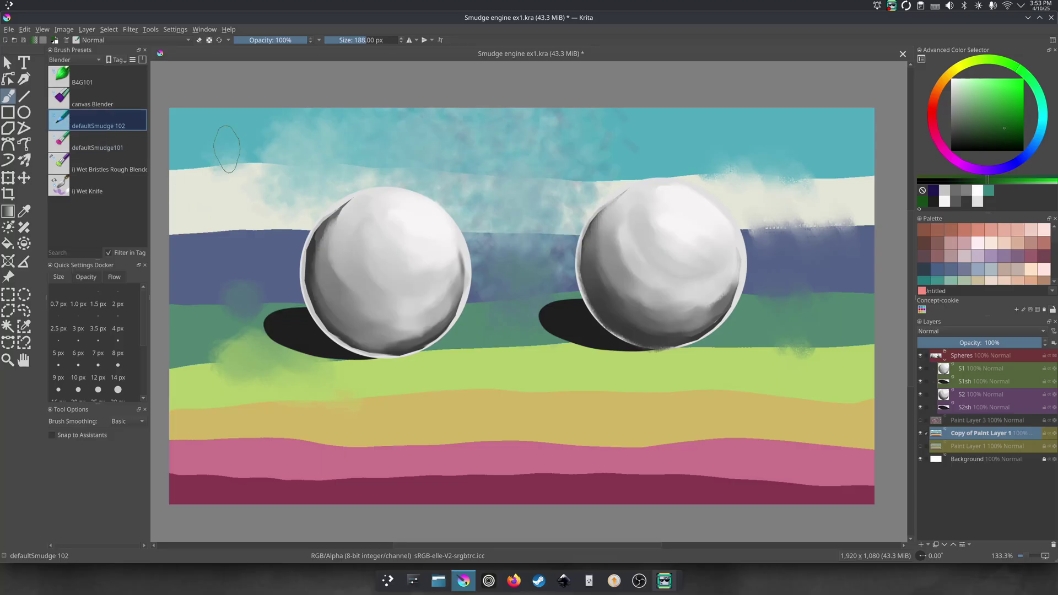
{"action": "mouse_move", "coordinate": [259, 228]}
{"action": "left_mouse_down"}
{"action": "mouse_move", "coordinate": [284, 234]}
{"action": "mouse_move", "coordinate": [270, 237]}
{"action": "mouse_move", "coordinate": [255, 221]}
{"action": "mouse_move", "coordinate": [263, 328]}
{"action": "mouse_move", "coordinate": [293, 342]}
{"action": "mouse_move", "coordinate": [281, 346]}
{"action": "mouse_move", "coordinate": [277, 389]}
{"action": "mouse_move", "coordinate": [318, 426]}
{"action": "mouse_move", "coordinate": [283, 431]}
{"action": "mouse_move", "coordinate": [243, 368]}
{"action": "mouse_move", "coordinate": [252, 416]}
{"action": "mouse_move", "coordinate": [339, 452]}
{"action": "mouse_move", "coordinate": [365, 455]}
{"action": "mouse_move", "coordinate": [303, 433]}
{"action": "mouse_move", "coordinate": [447, 443]}
{"action": "left_mouse_up"}
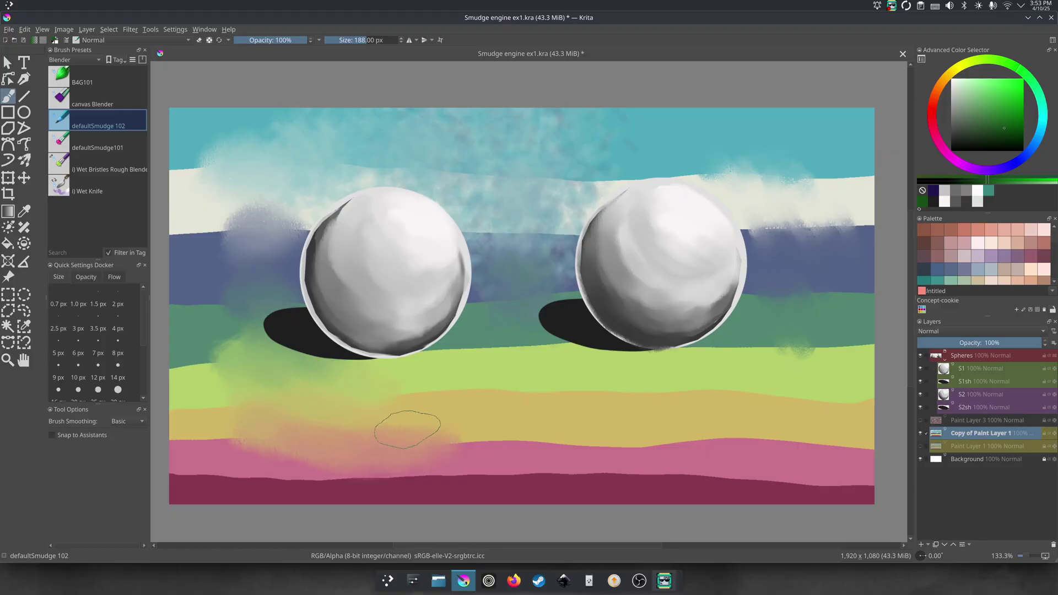
{"action": "left_click", "coordinate": [963, 381]}
{"action": "mouse_move", "coordinate": [312, 344]}
{"action": "left_mouse_down"}
{"action": "mouse_move", "coordinate": [278, 328]}
{"action": "mouse_move", "coordinate": [281, 317]}
{"action": "mouse_move", "coordinate": [292, 323]}
{"action": "mouse_move", "coordinate": [259, 337]}
{"action": "mouse_move", "coordinate": [297, 320]}
{"action": "mouse_move", "coordinate": [264, 309]}
{"action": "mouse_move", "coordinate": [308, 342]}
{"action": "mouse_move", "coordinate": [270, 330]}
{"action": "left_mouse_up"}
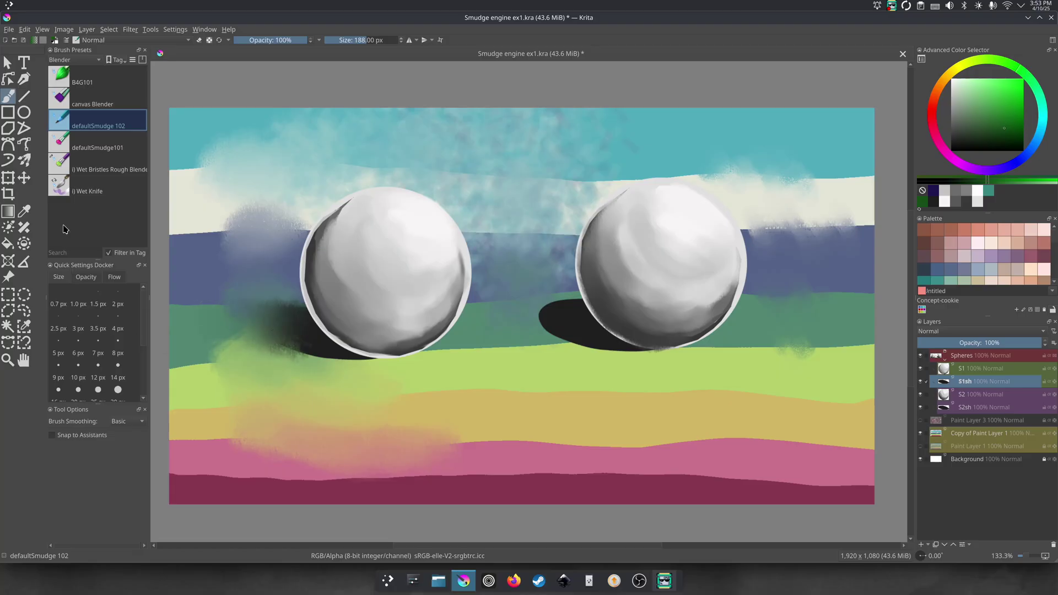
On layer S2sh, blend the right shadow's left edge into the background using defaultSmudge101
{"action": "left_click", "coordinate": [57, 146]}
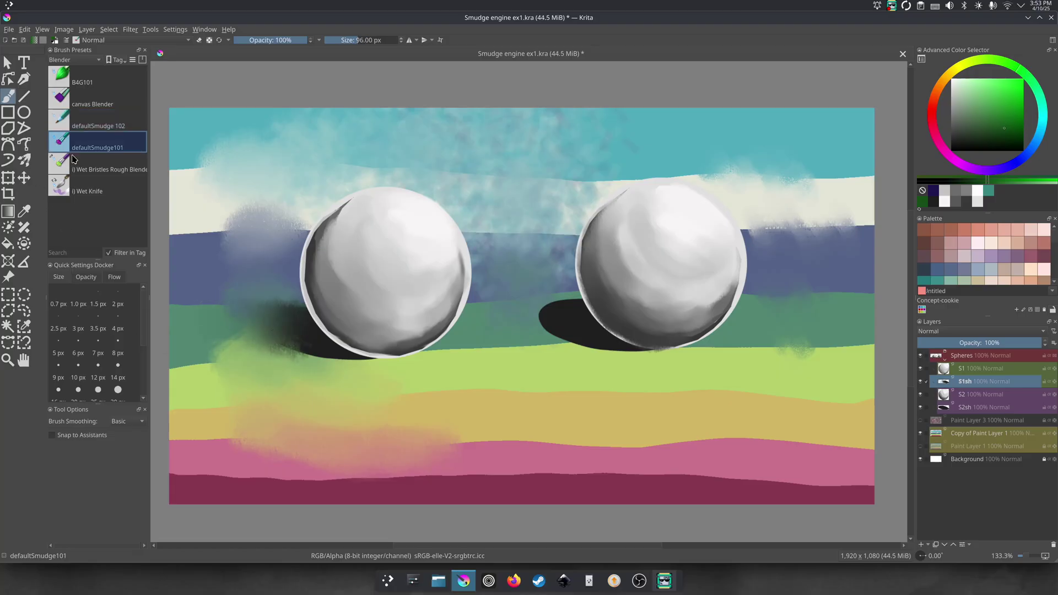
{"action": "left_click", "coordinate": [962, 408]}
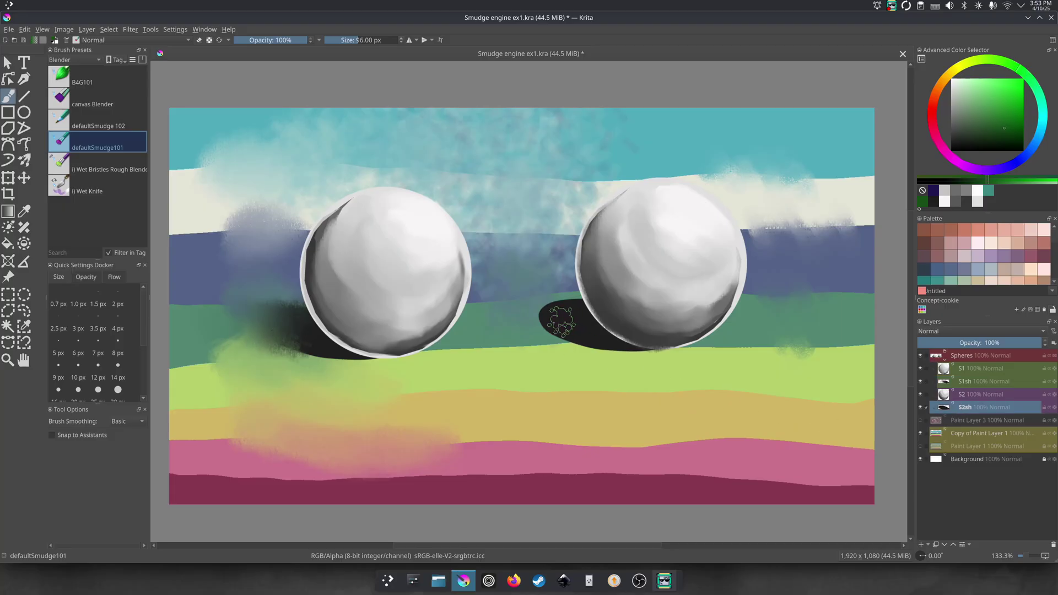
{"action": "mouse_move", "coordinate": [562, 322]}
{"action": "left_mouse_down"}
{"action": "mouse_move", "coordinate": [526, 310]}
{"action": "mouse_move", "coordinate": [581, 307]}
{"action": "mouse_move", "coordinate": [562, 319]}
{"action": "left_mouse_up"}
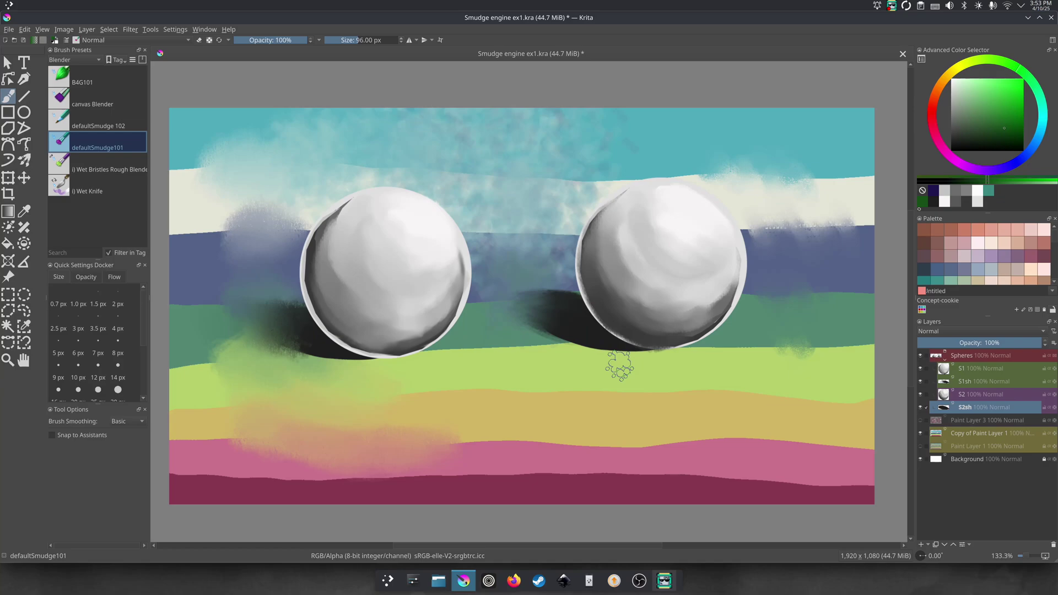
{"action": "left_click", "coordinate": [1011, 396]}
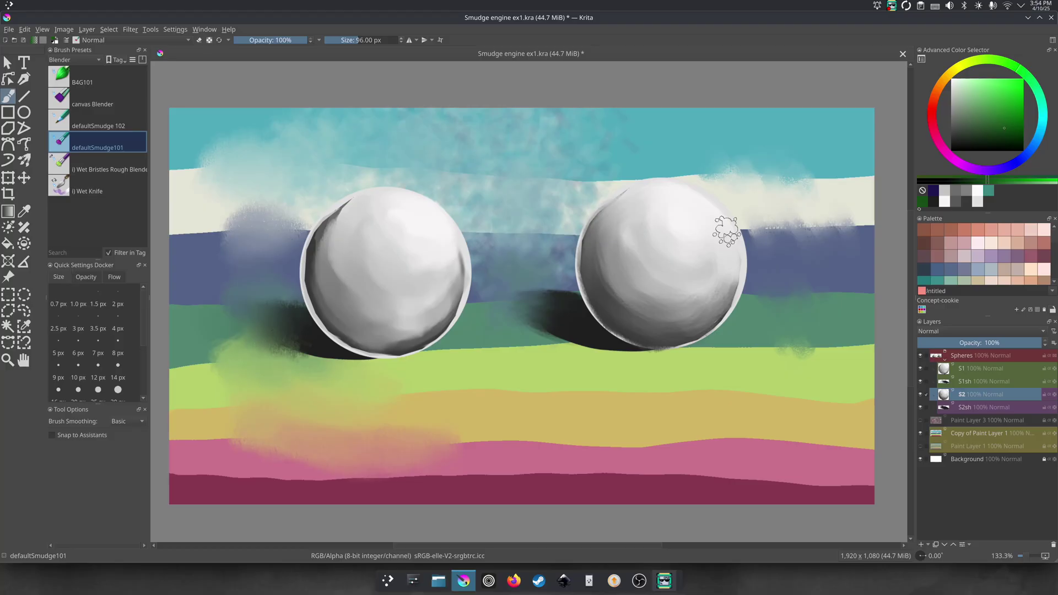
On Copy of Paint Layer 1, smudge green into blue left of the sphere and pink into yellow below
{"action": "left_click", "coordinate": [970, 433]}
{"action": "left_click_drag", "start_coordinate": [242, 325], "coordinate": [234, 287]}
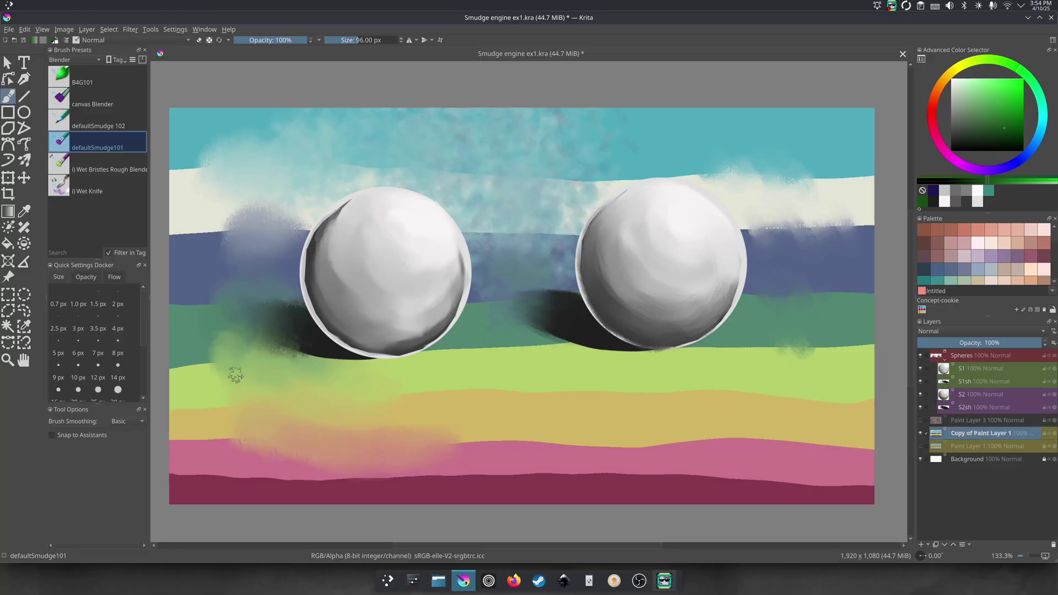
{"action": "mouse_move", "coordinate": [470, 466]}
{"action": "left_mouse_down"}
{"action": "mouse_move", "coordinate": [485, 438]}
{"action": "mouse_move", "coordinate": [529, 436]}
{"action": "mouse_move", "coordinate": [462, 451]}
{"action": "left_mouse_up"}
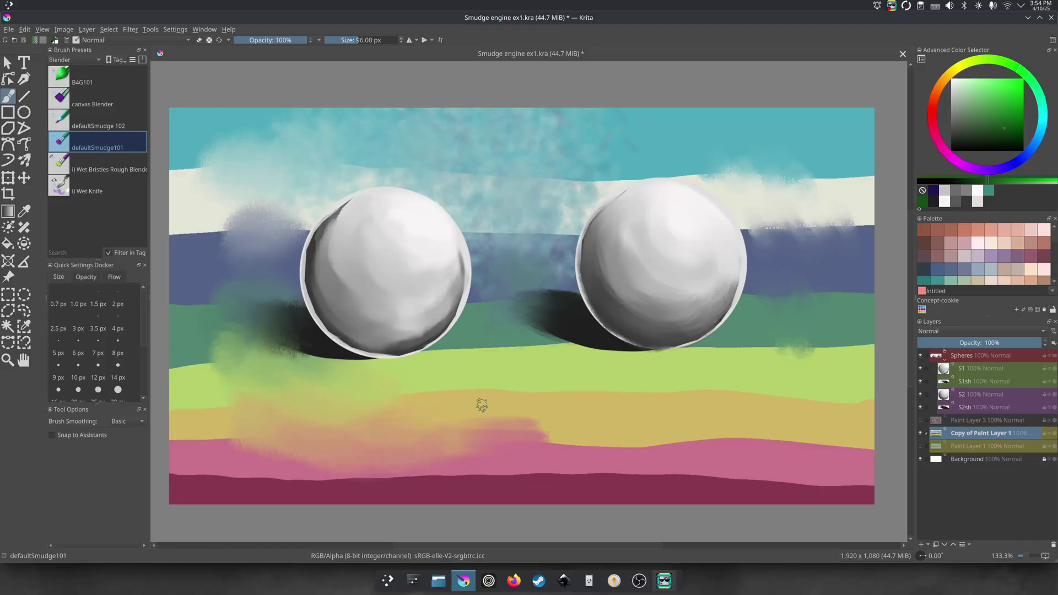